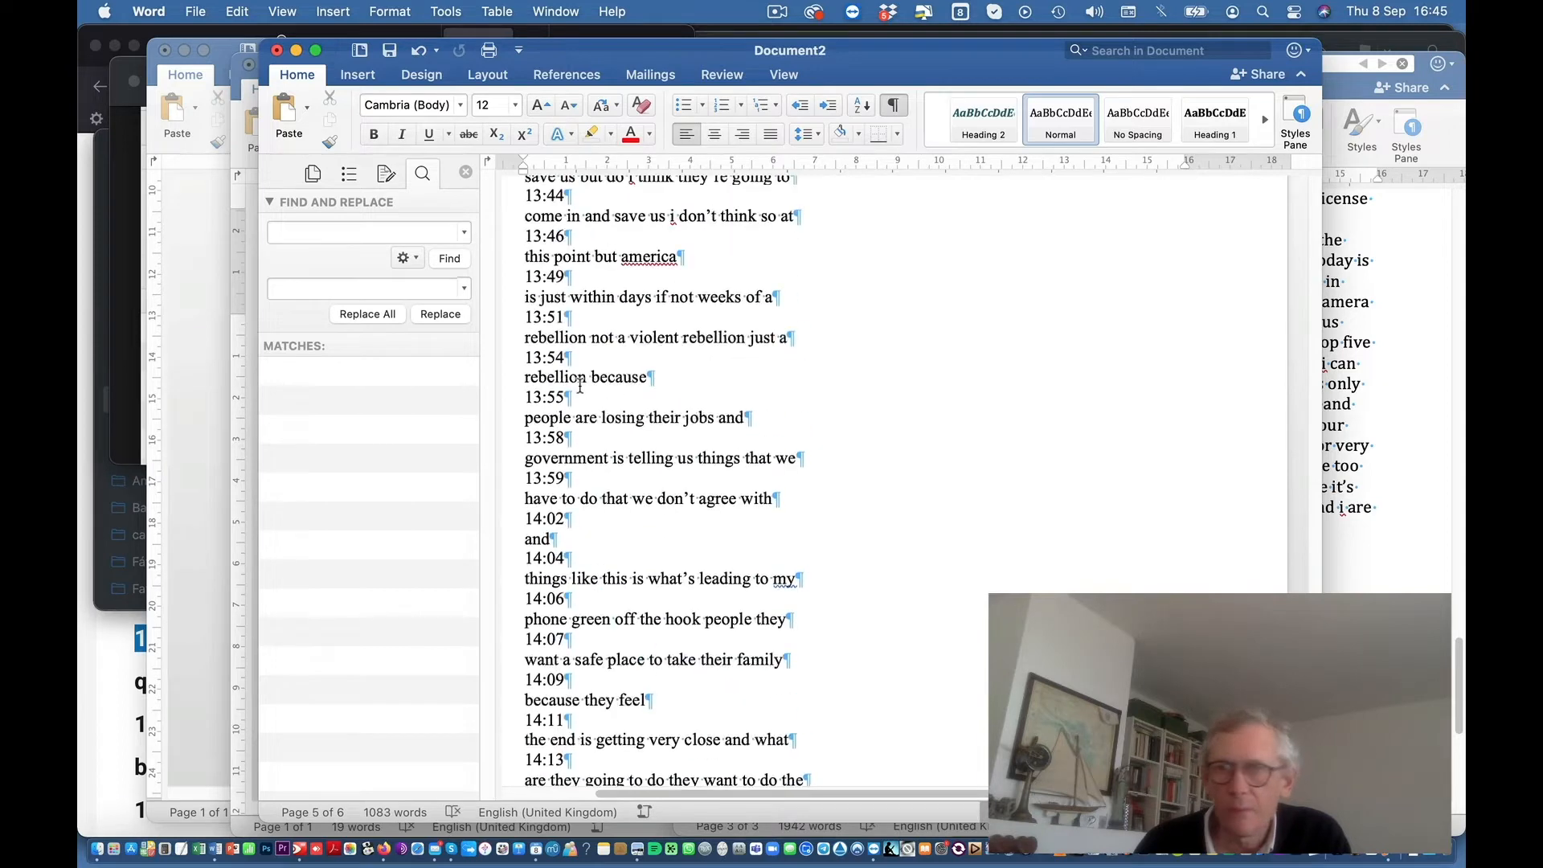
scroll(601, 396, "up", 4)
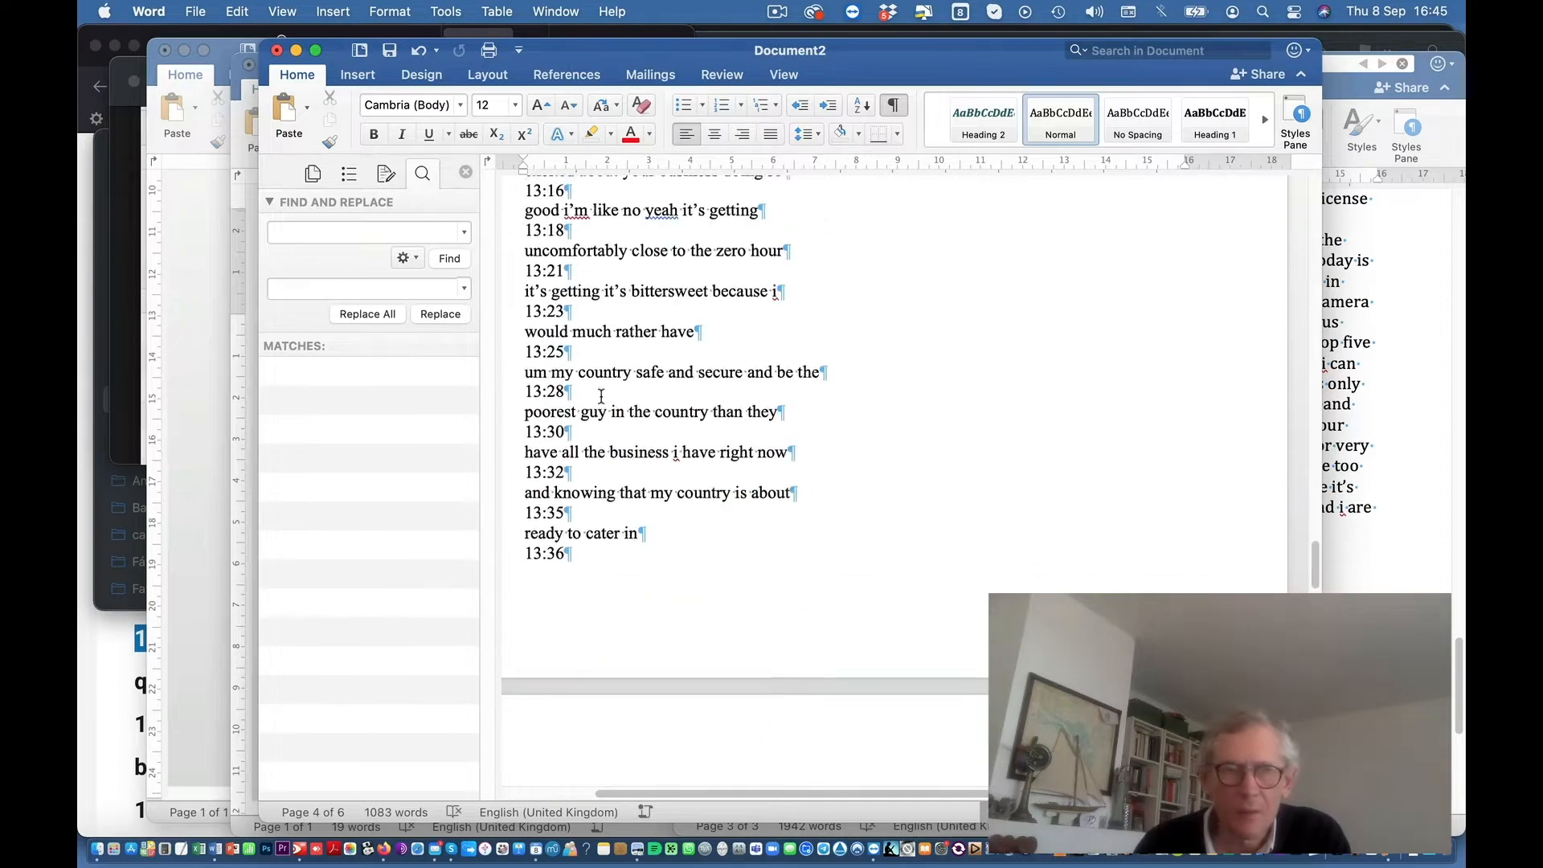
Step: Search the document for ^#^#:^#^#, highlighting all 135 timecodes instead of 545 single digits
left_click(317, 232)
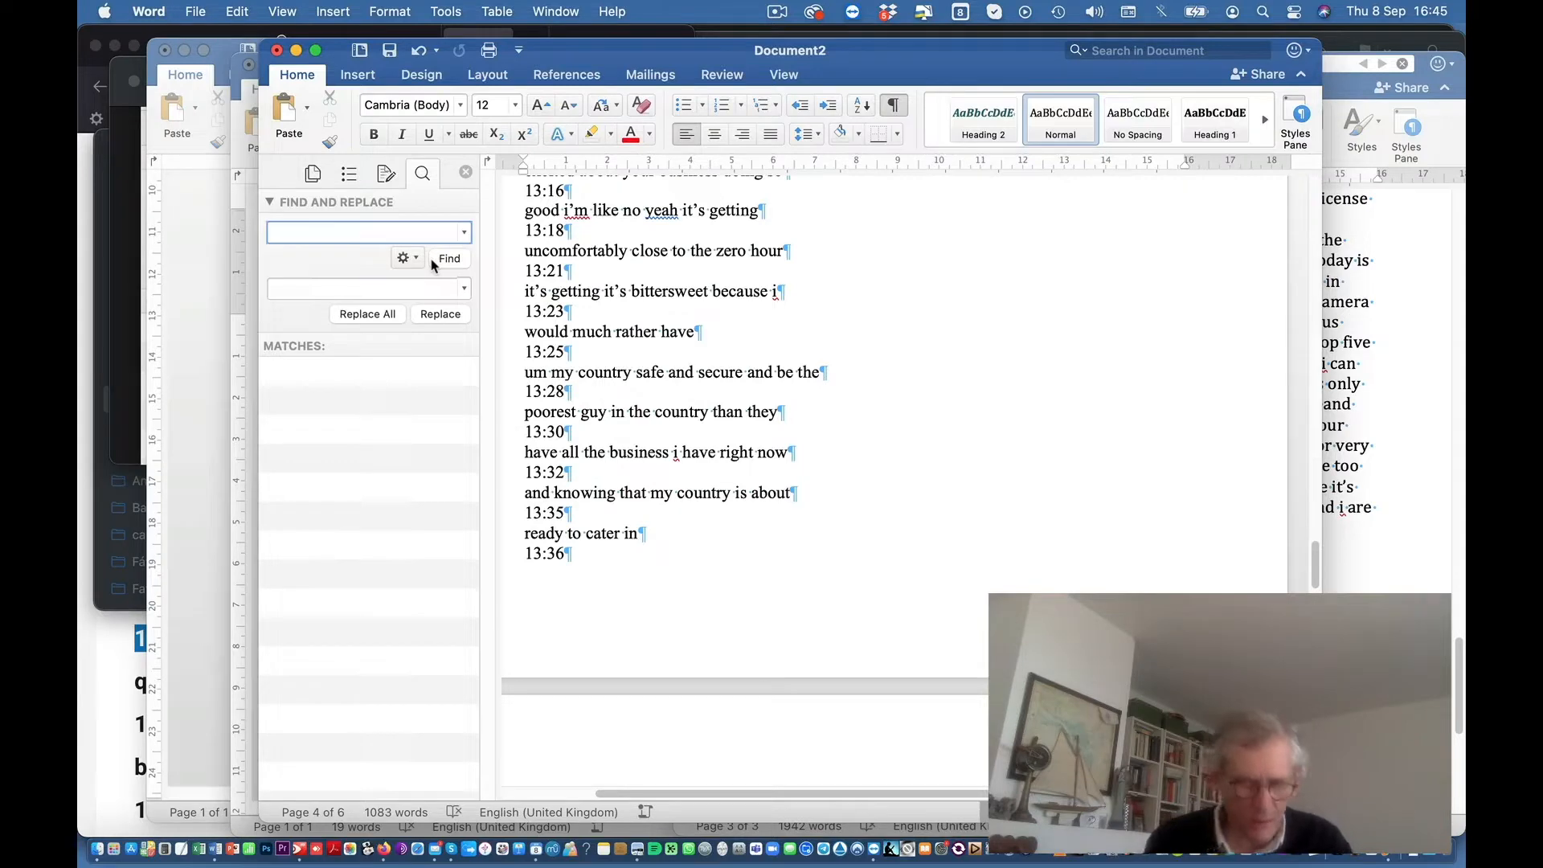
type("^#")
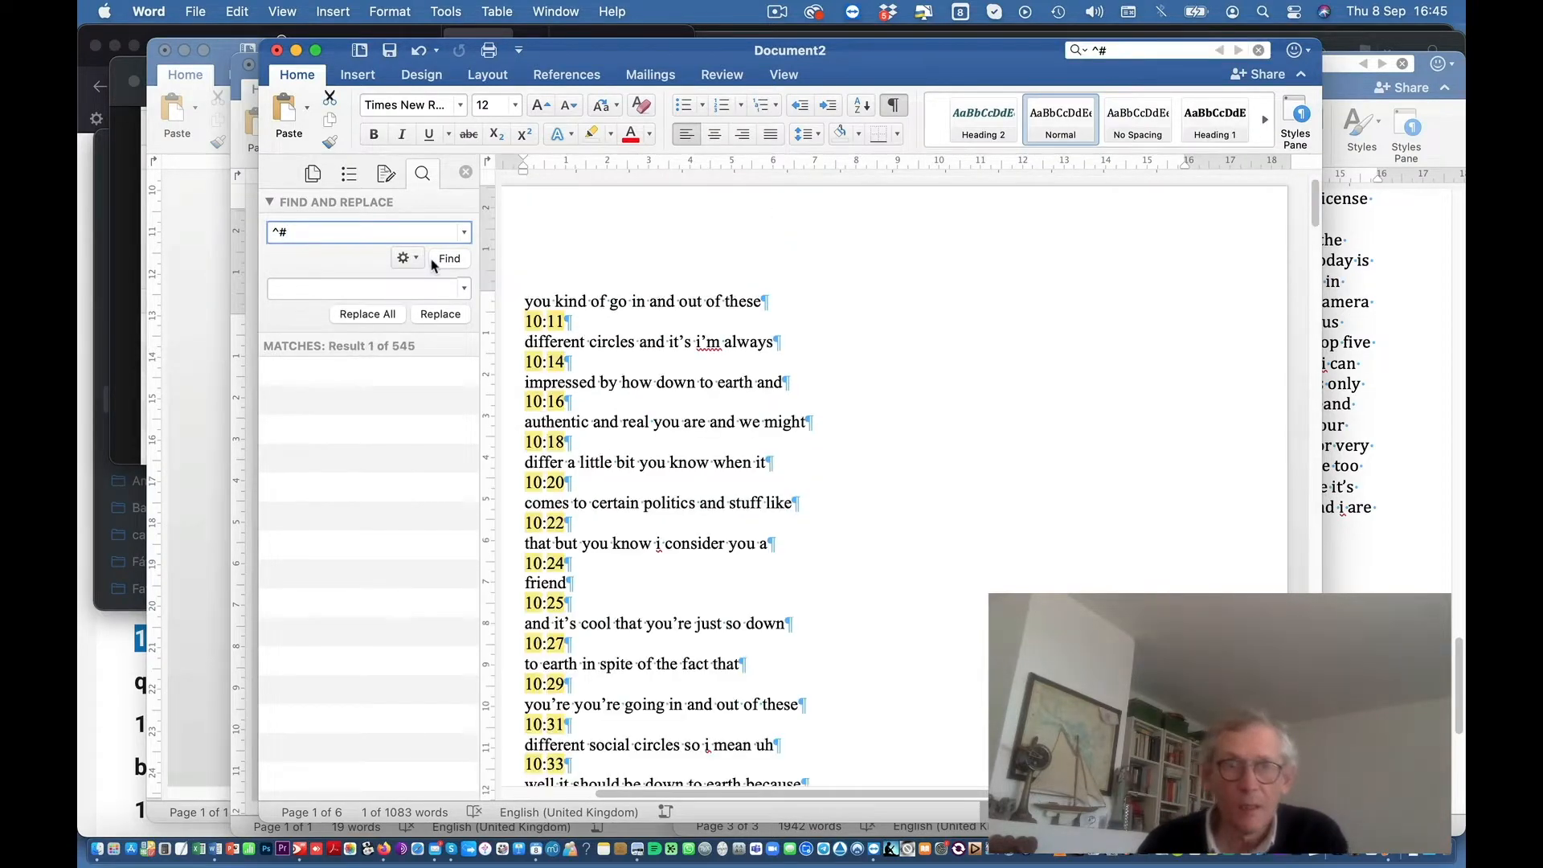
scroll(670, 516, "down", 2)
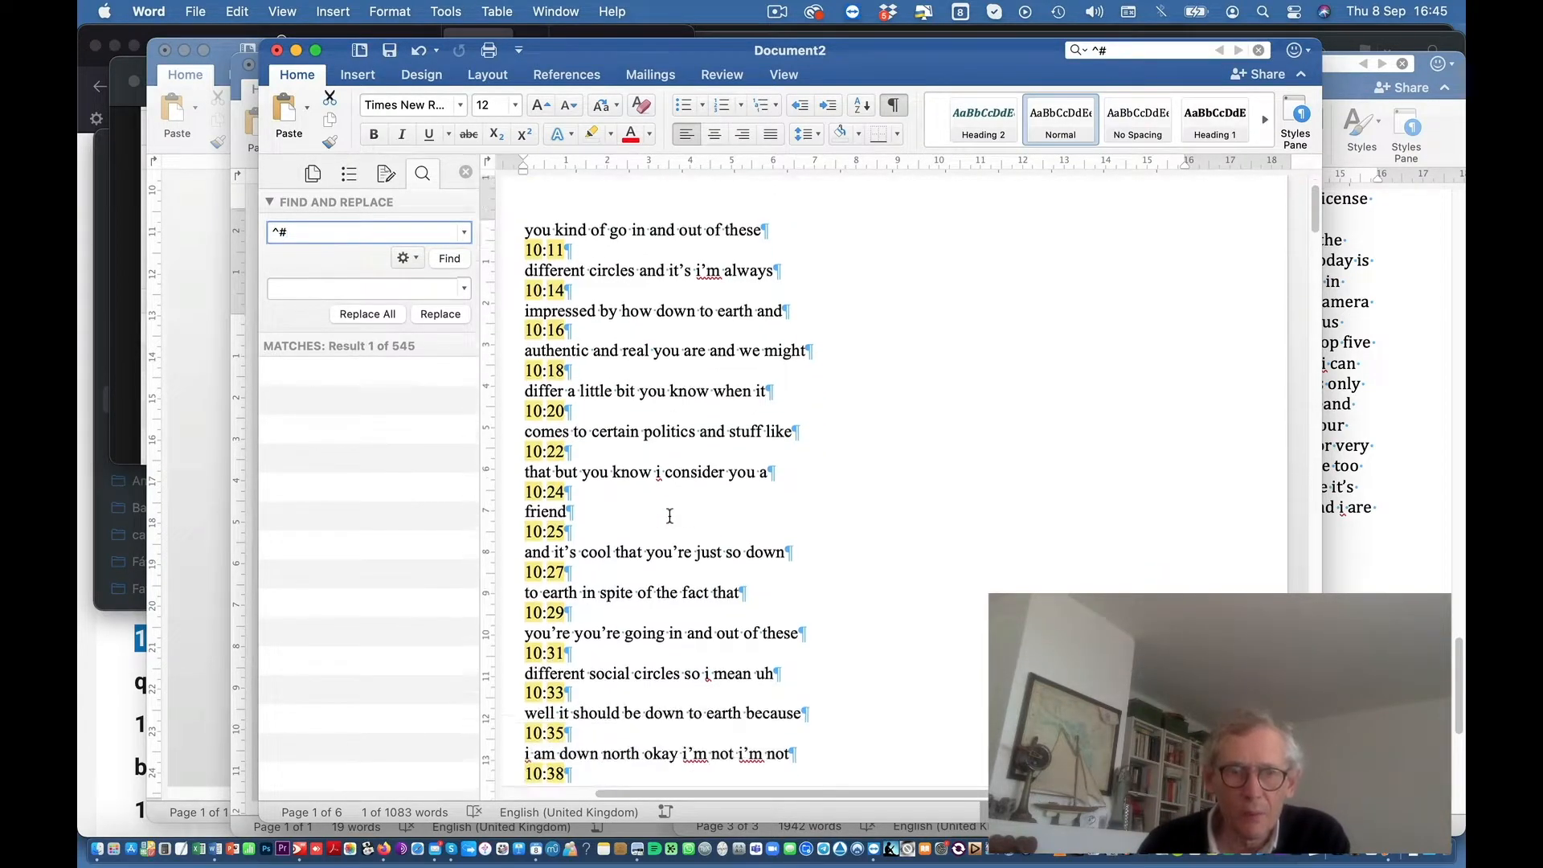
scroll(670, 515, "down", 15)
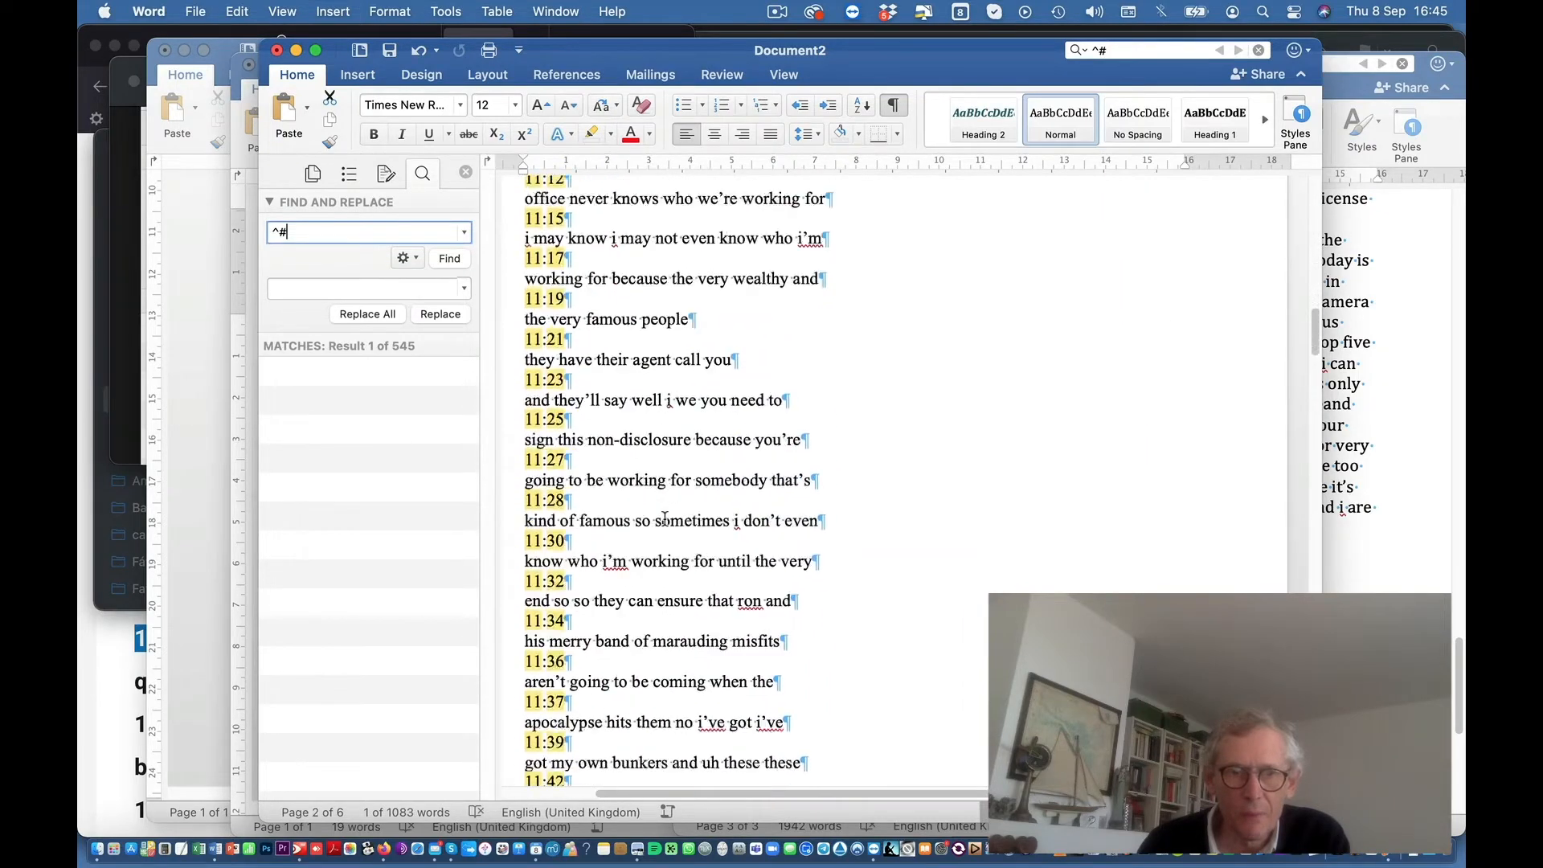
scroll(664, 518, "down", 15)
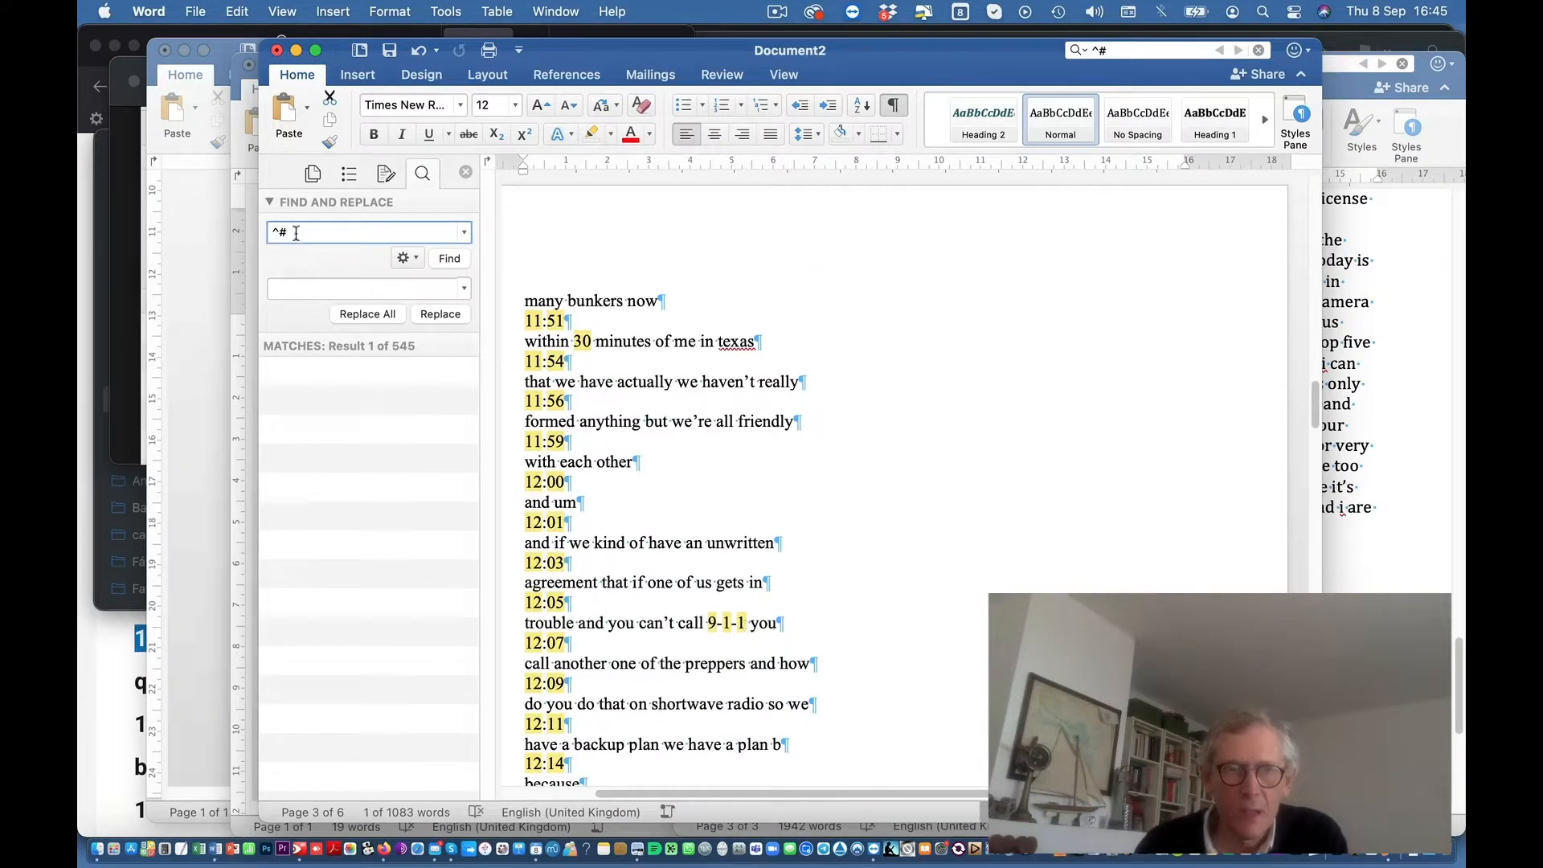
left_click(270, 234)
type("^#^#:^#^#")
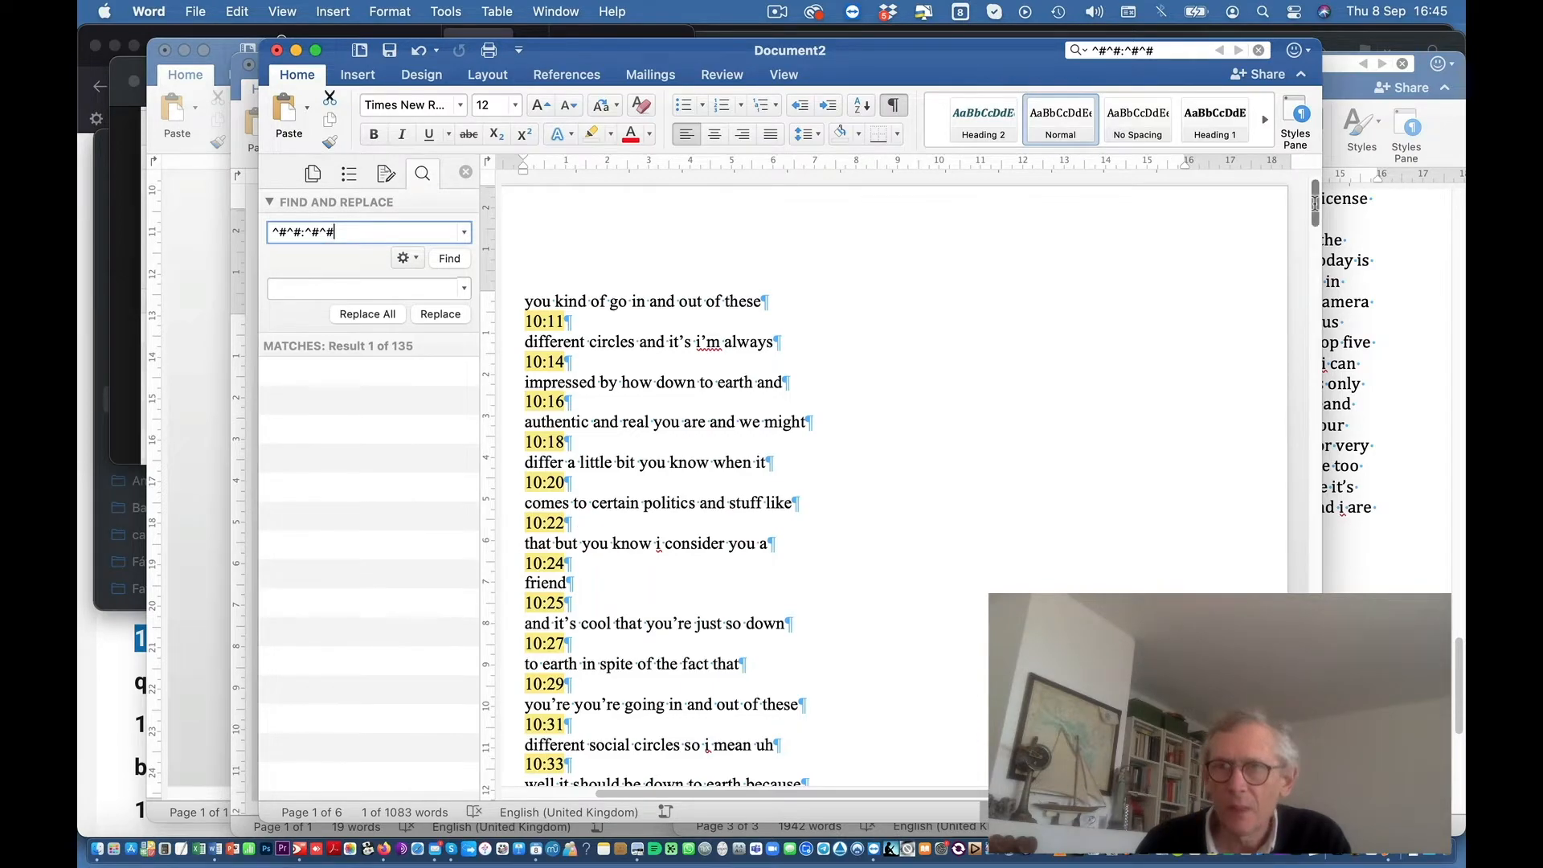
Step: Replace all 135 ^#^#:^#^# matches with nothing and confirm the summary
left_click(1312, 273)
left_click_drag(1312, 273, 1289, 349)
left_click(385, 320)
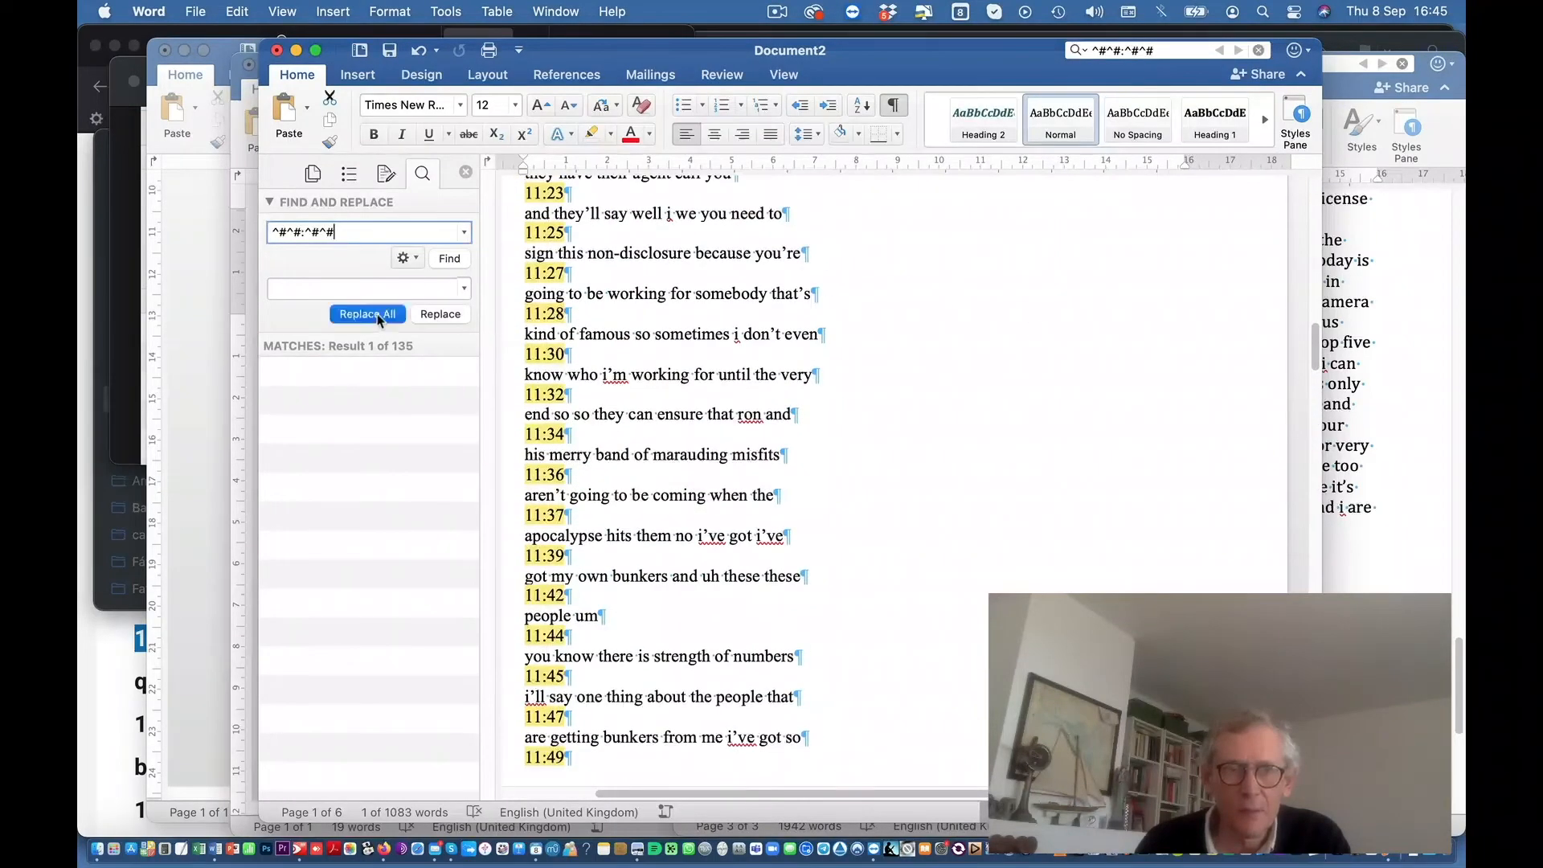
left_click(813, 344)
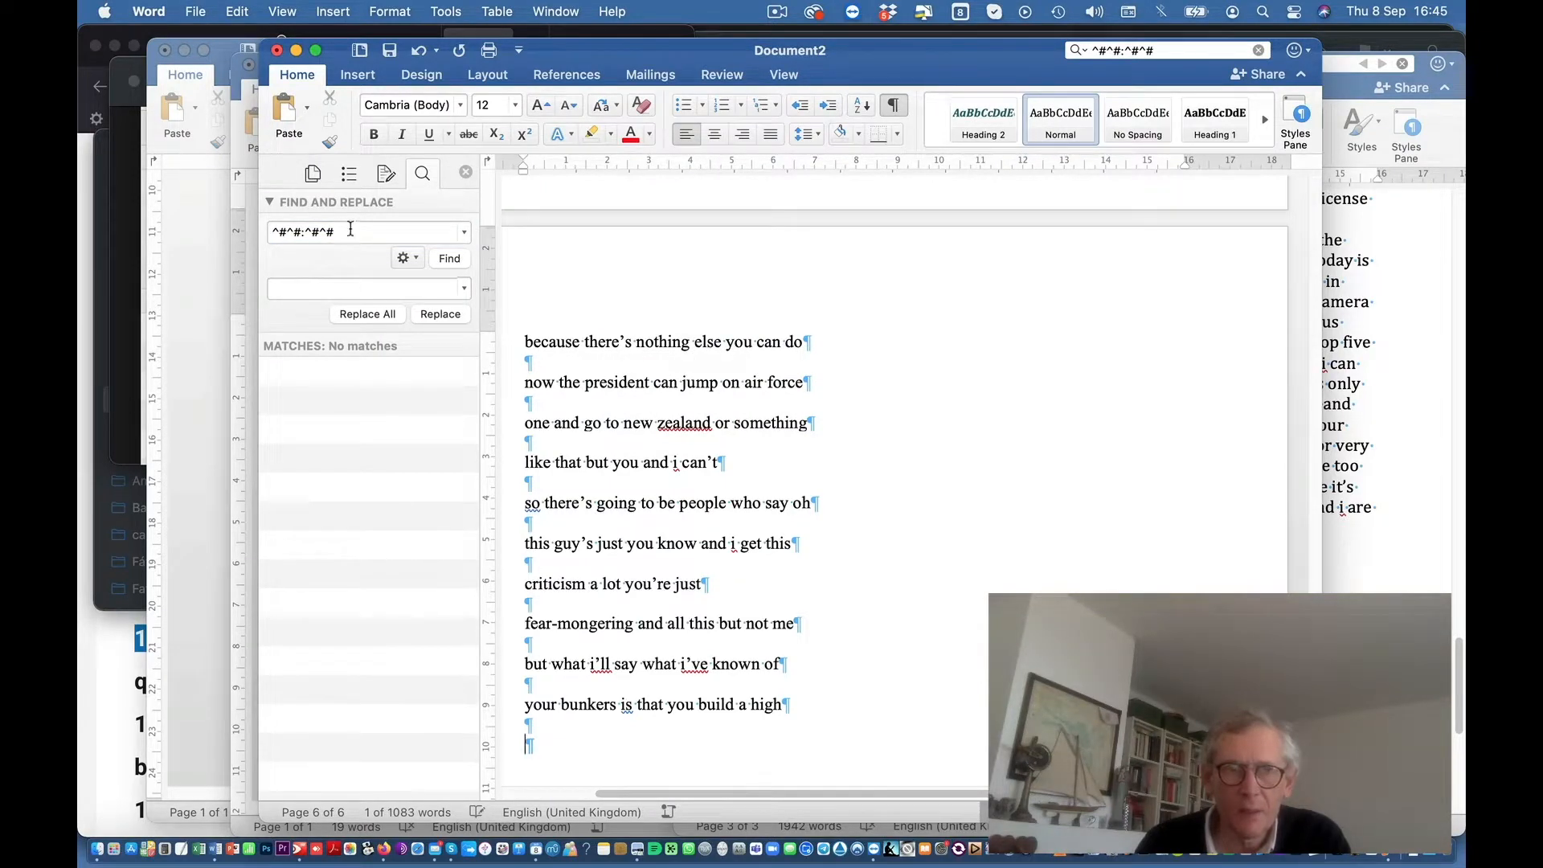
Step: Replace every ^p^p with ^p, removing the blank lines so the text fits 3 pages
triple_click(351, 229)
type("^")
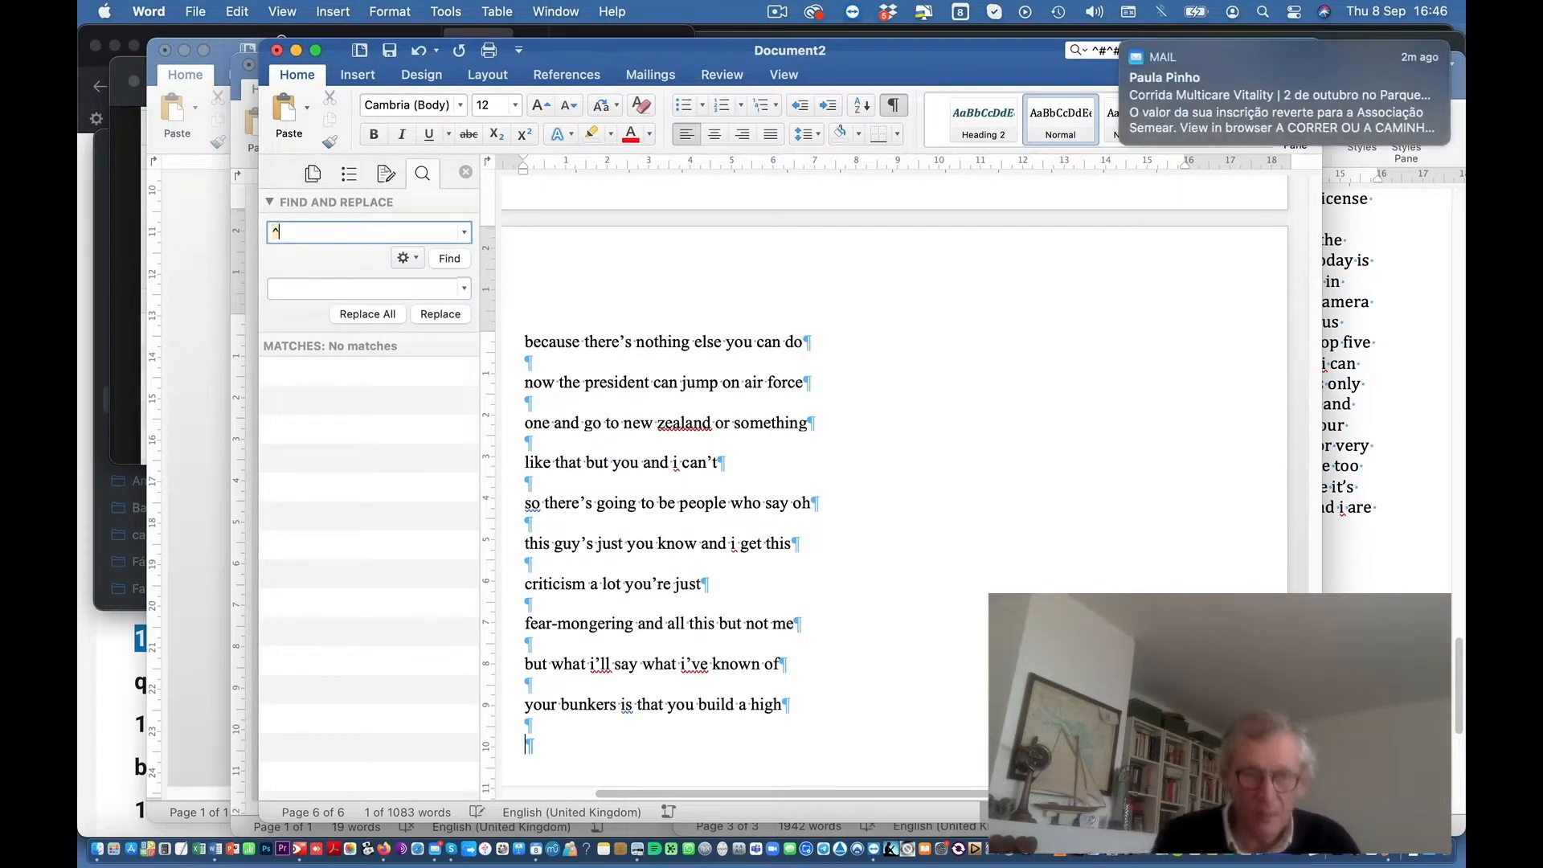
type("p^p")
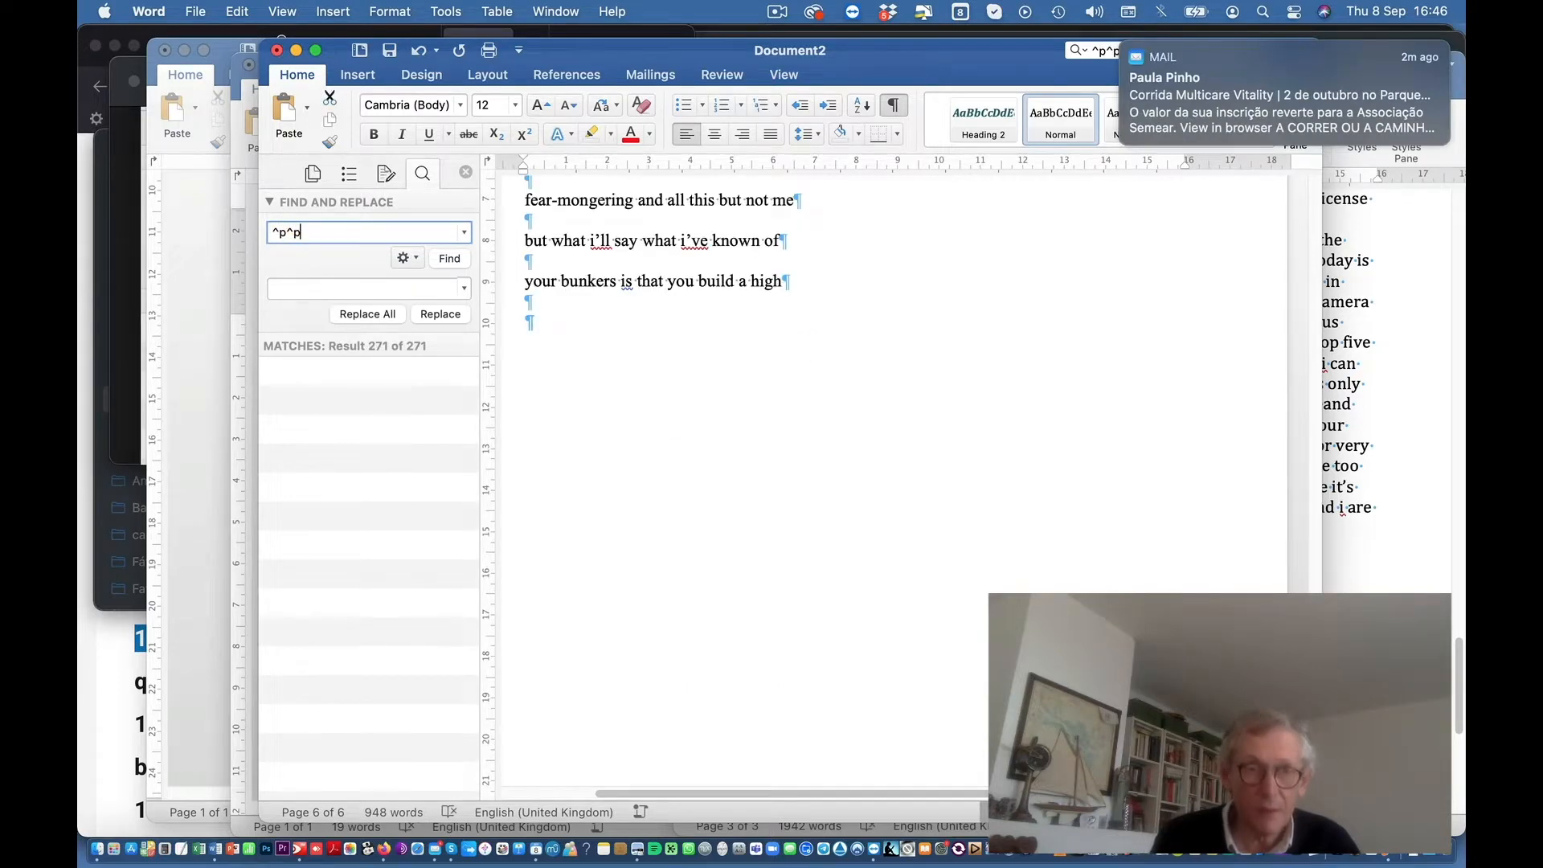
left_click(296, 289)
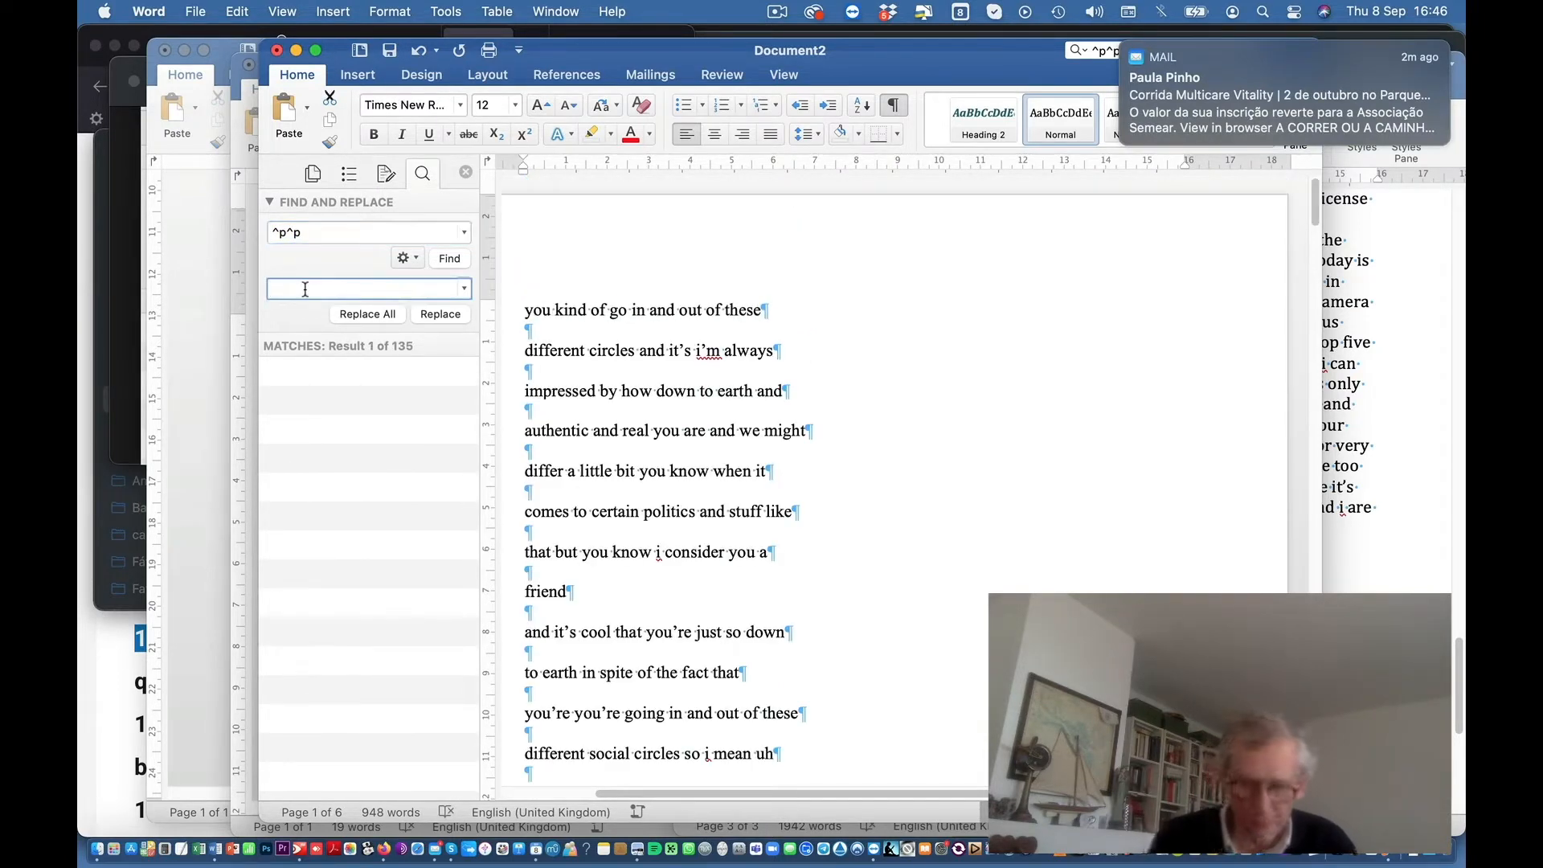
type("^p")
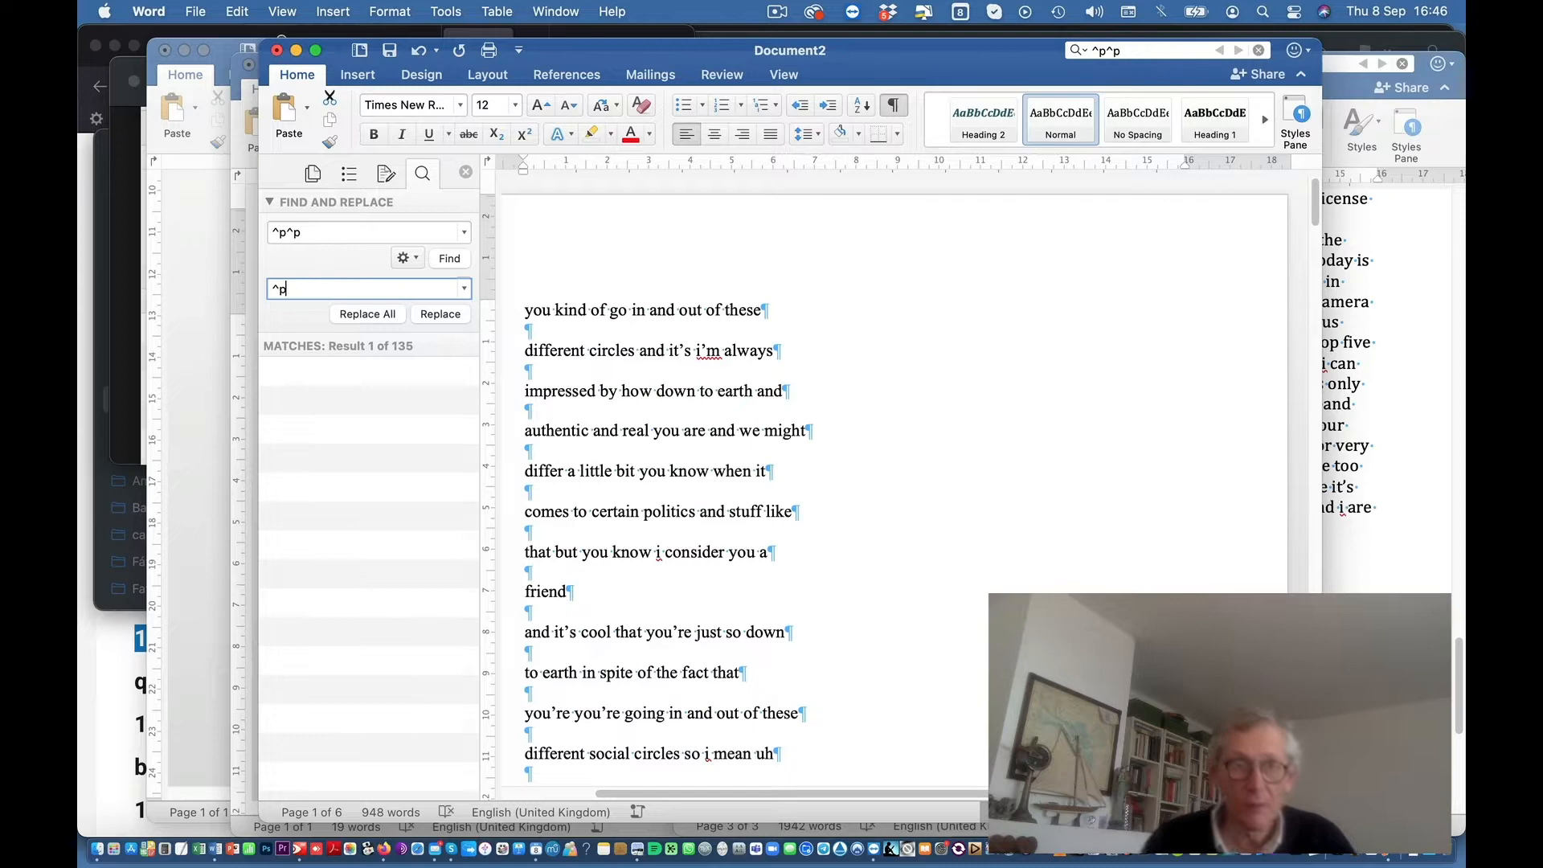
left_click(368, 317)
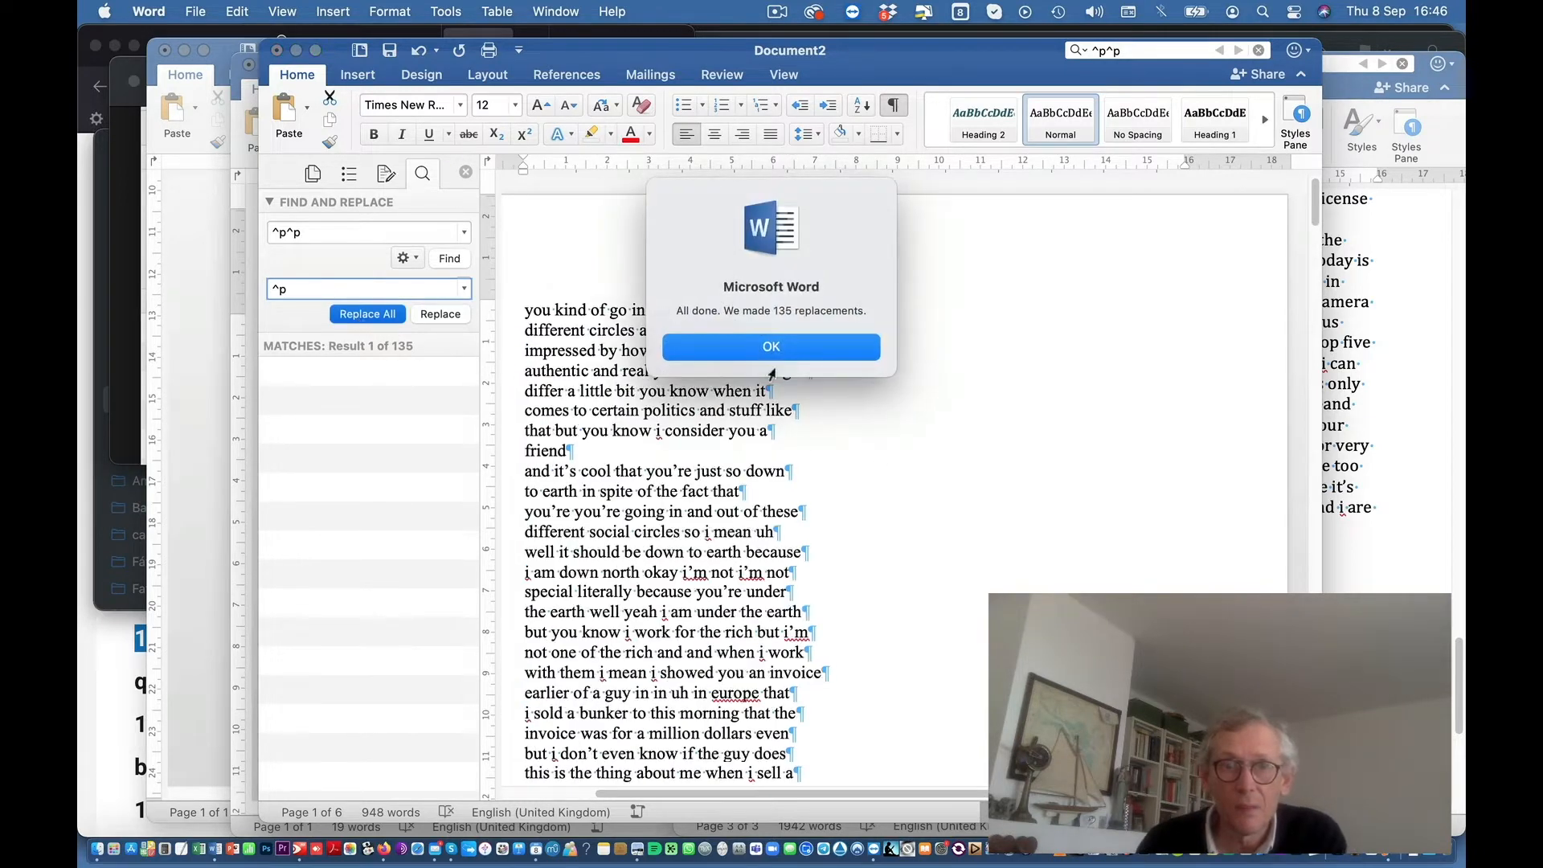
left_click(769, 348)
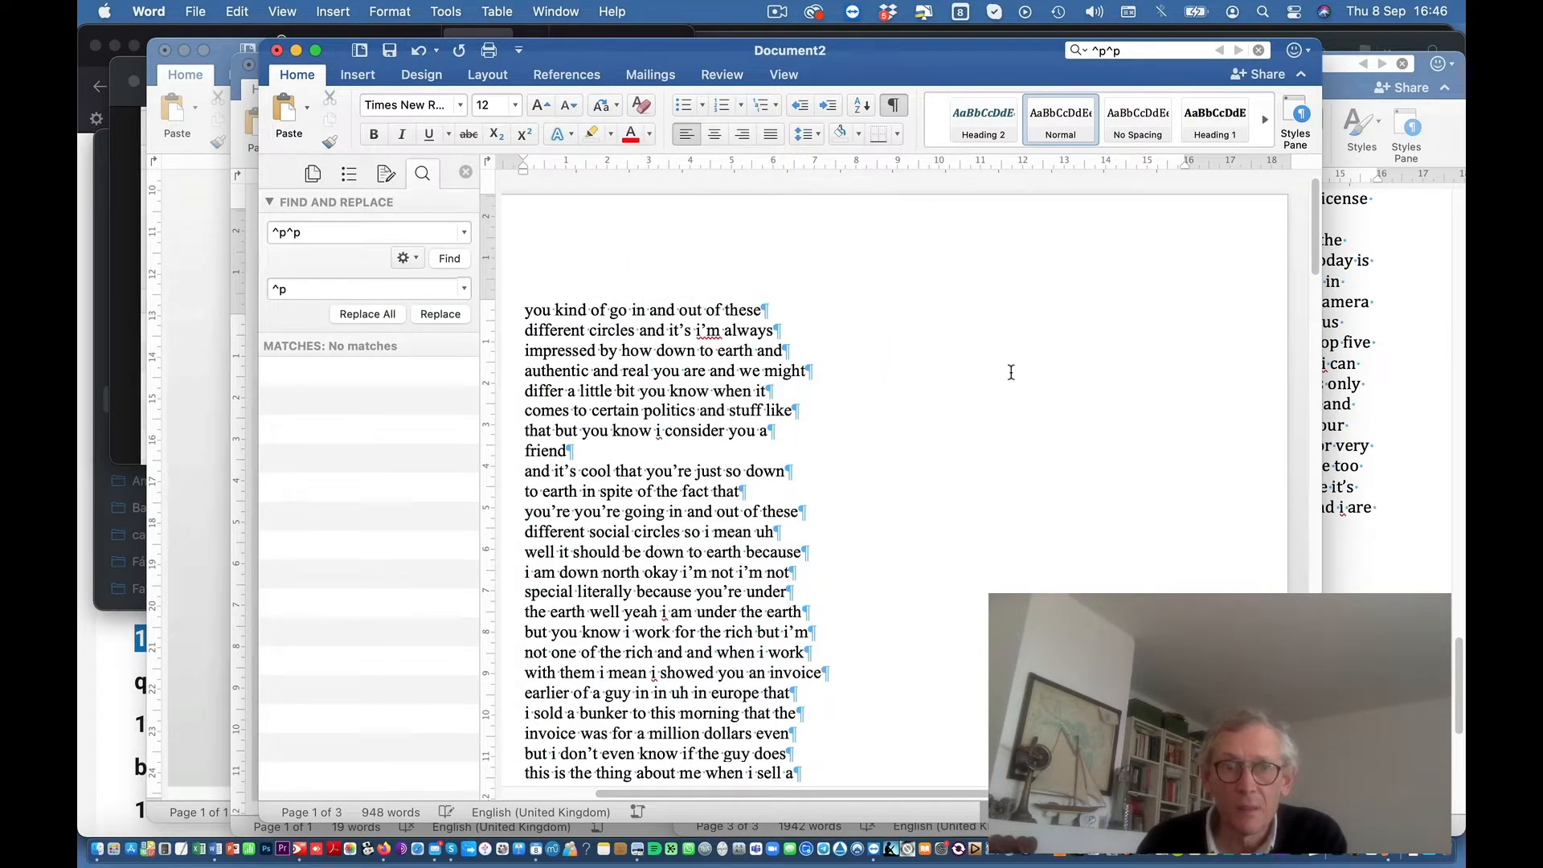
Step: Replace every ^p paragraph mark with nothing to run all lines together
double_click(314, 233)
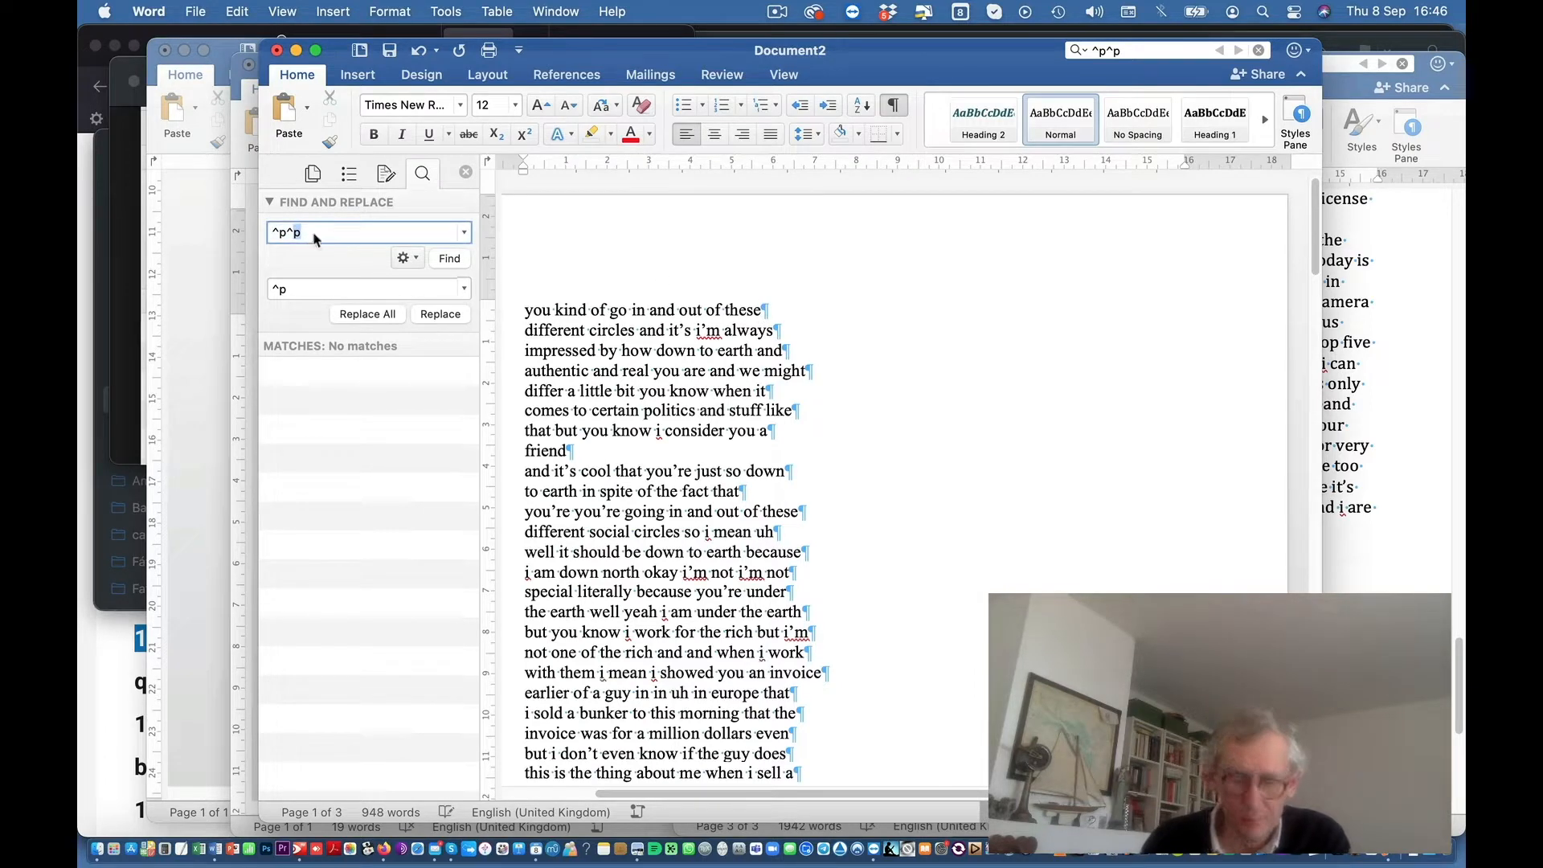
key("BackSpace")
key("Return")
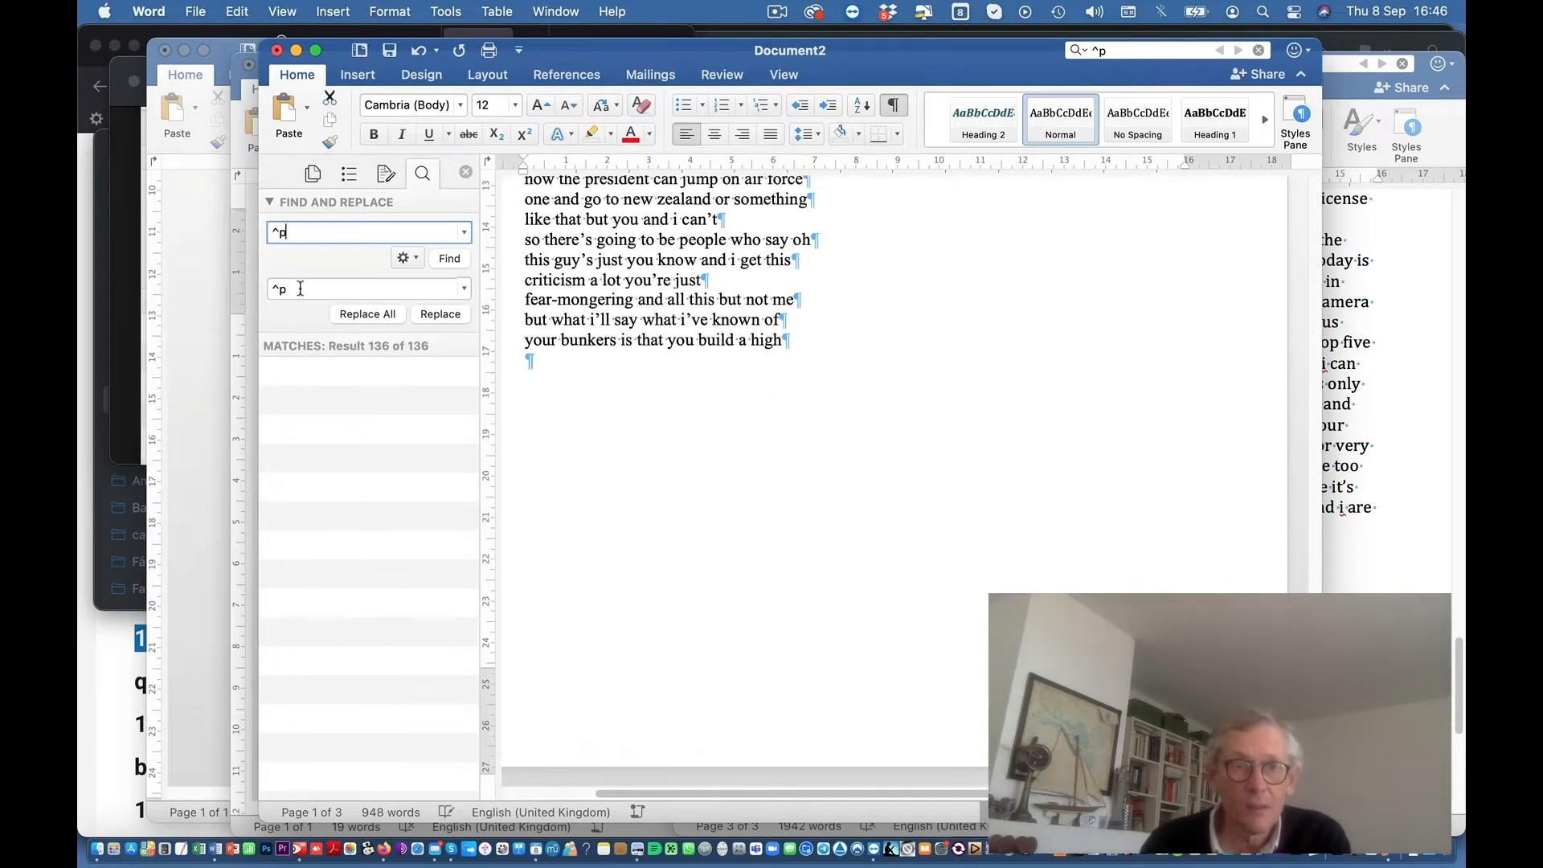
left_click(299, 288)
key("BackSpace")
key("BackSpace")
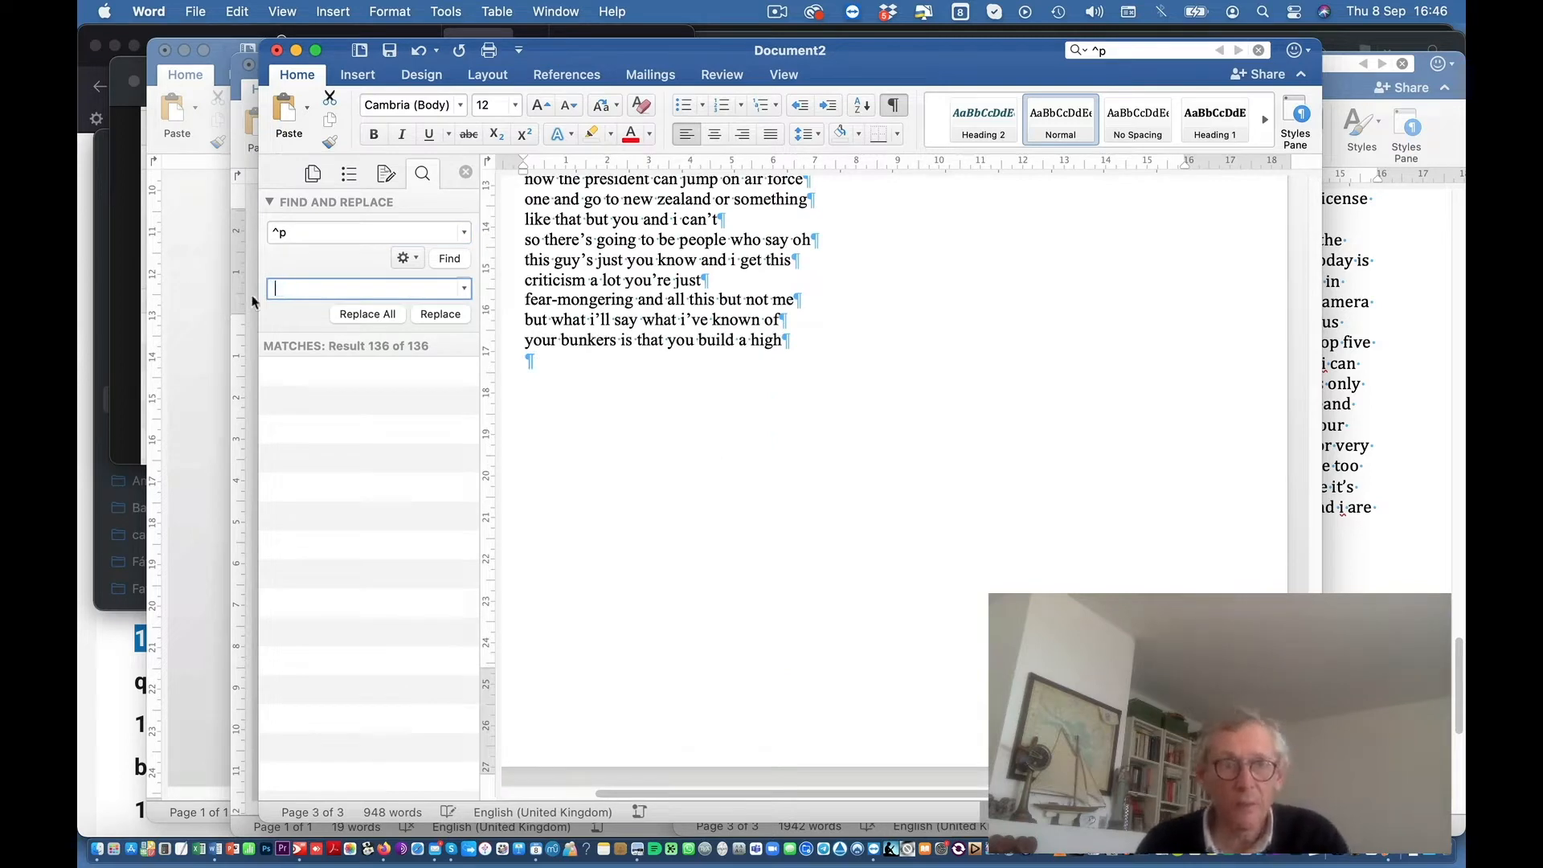
left_click(458, 321)
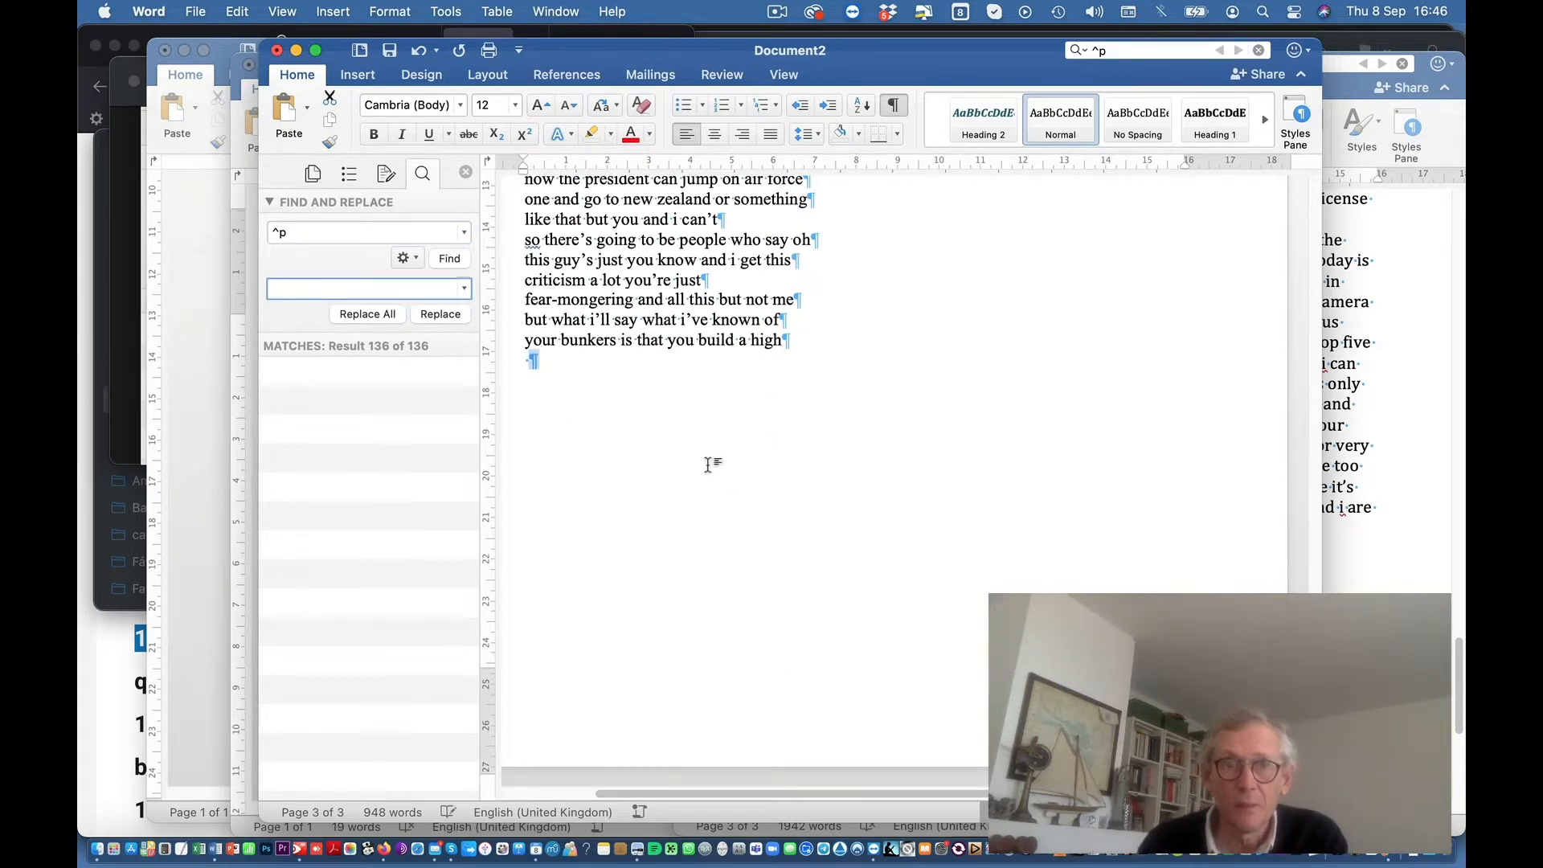
left_click(368, 315)
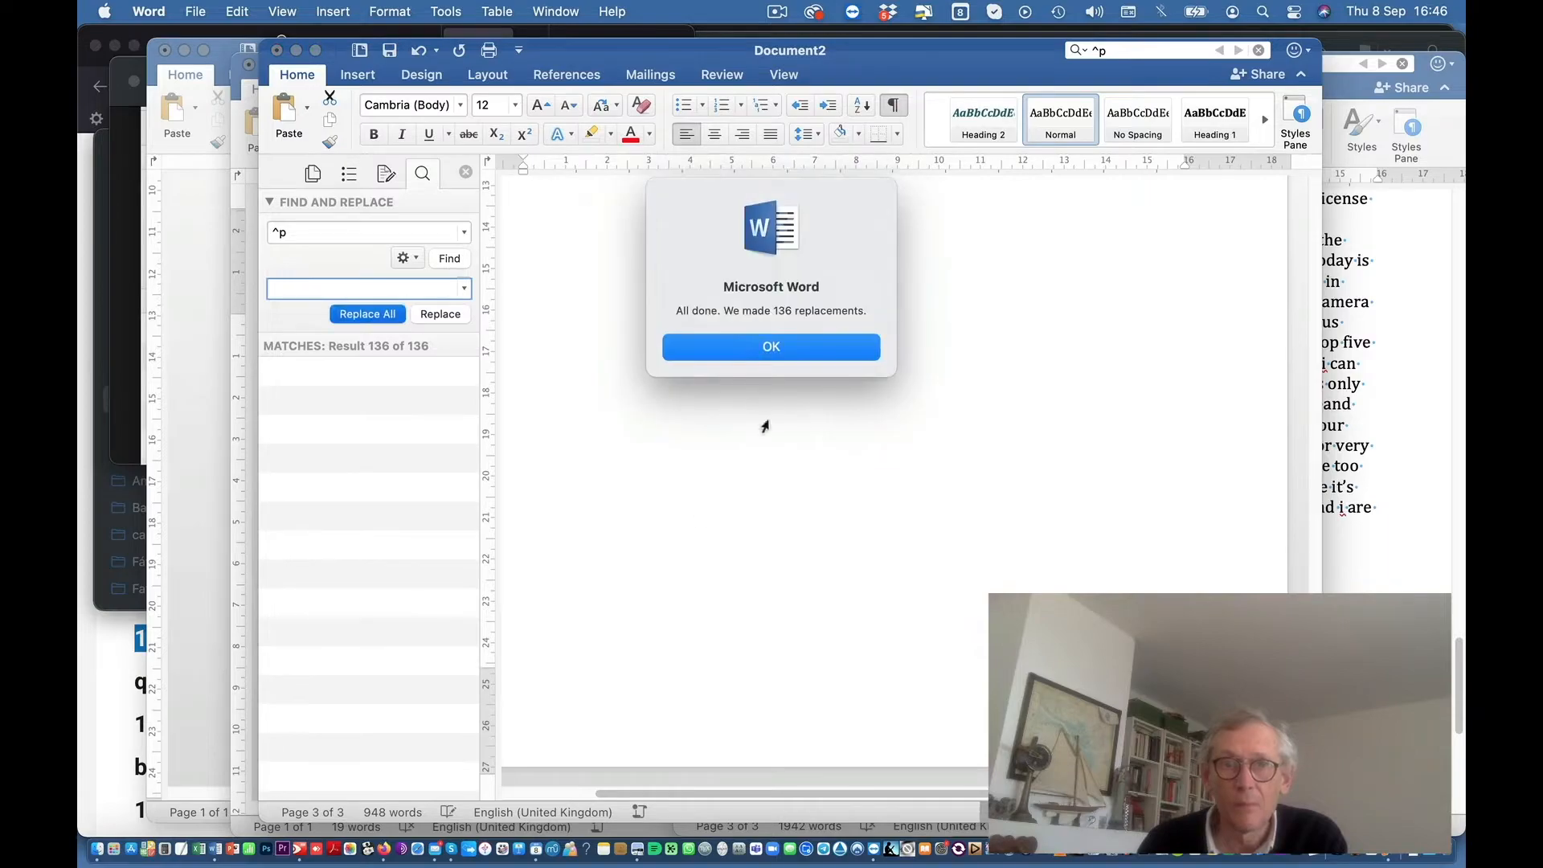
left_click(761, 353)
Step: Scroll to the top and switch to the JP_R corr copy2 subtitle document
scroll(780, 442, "up", 10)
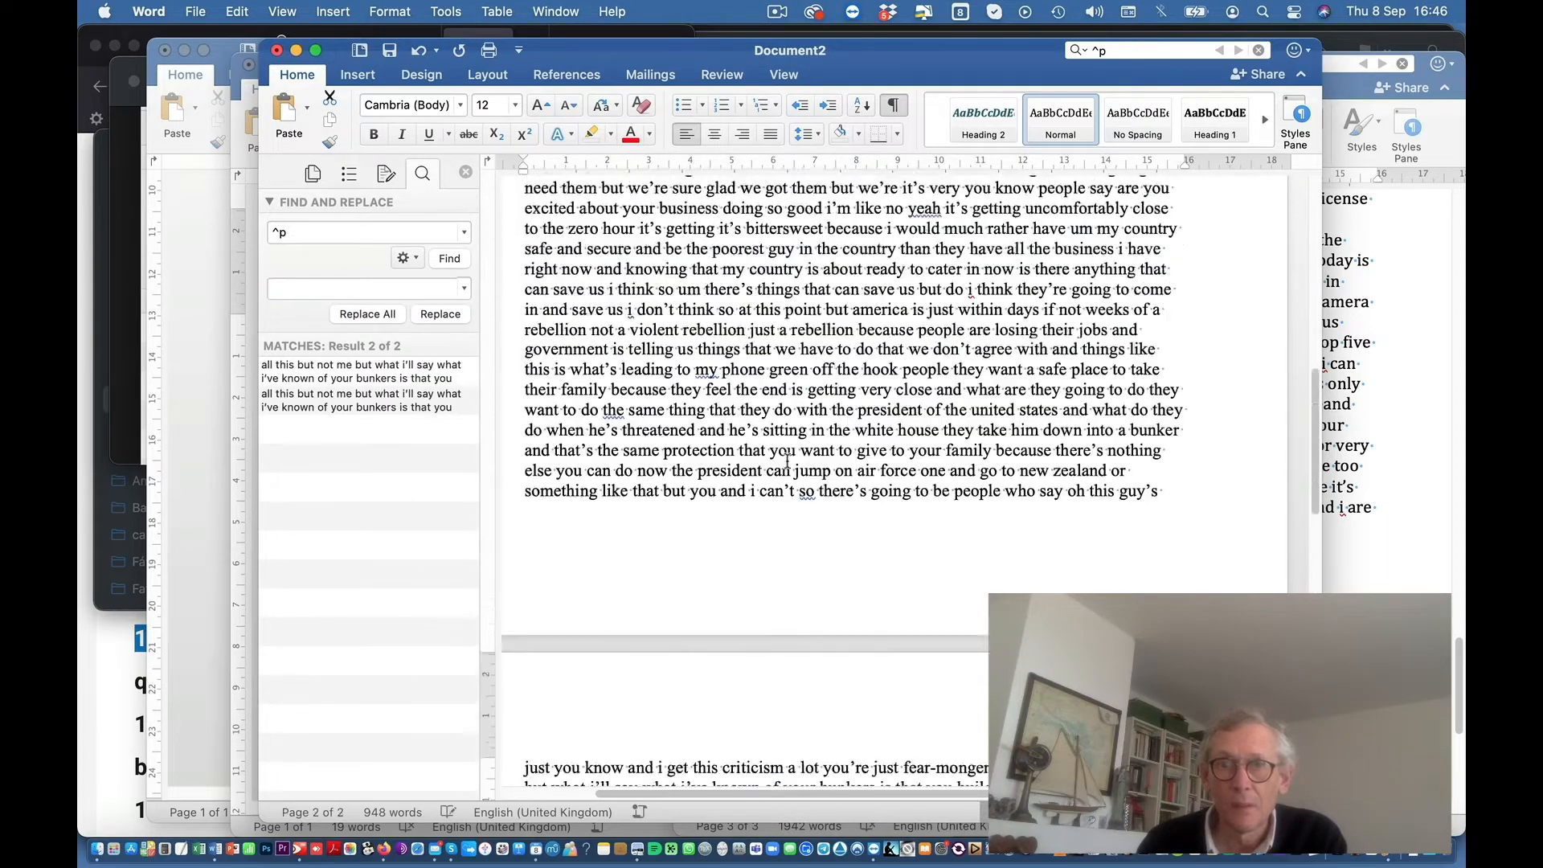
scroll(786, 460, "up", 3)
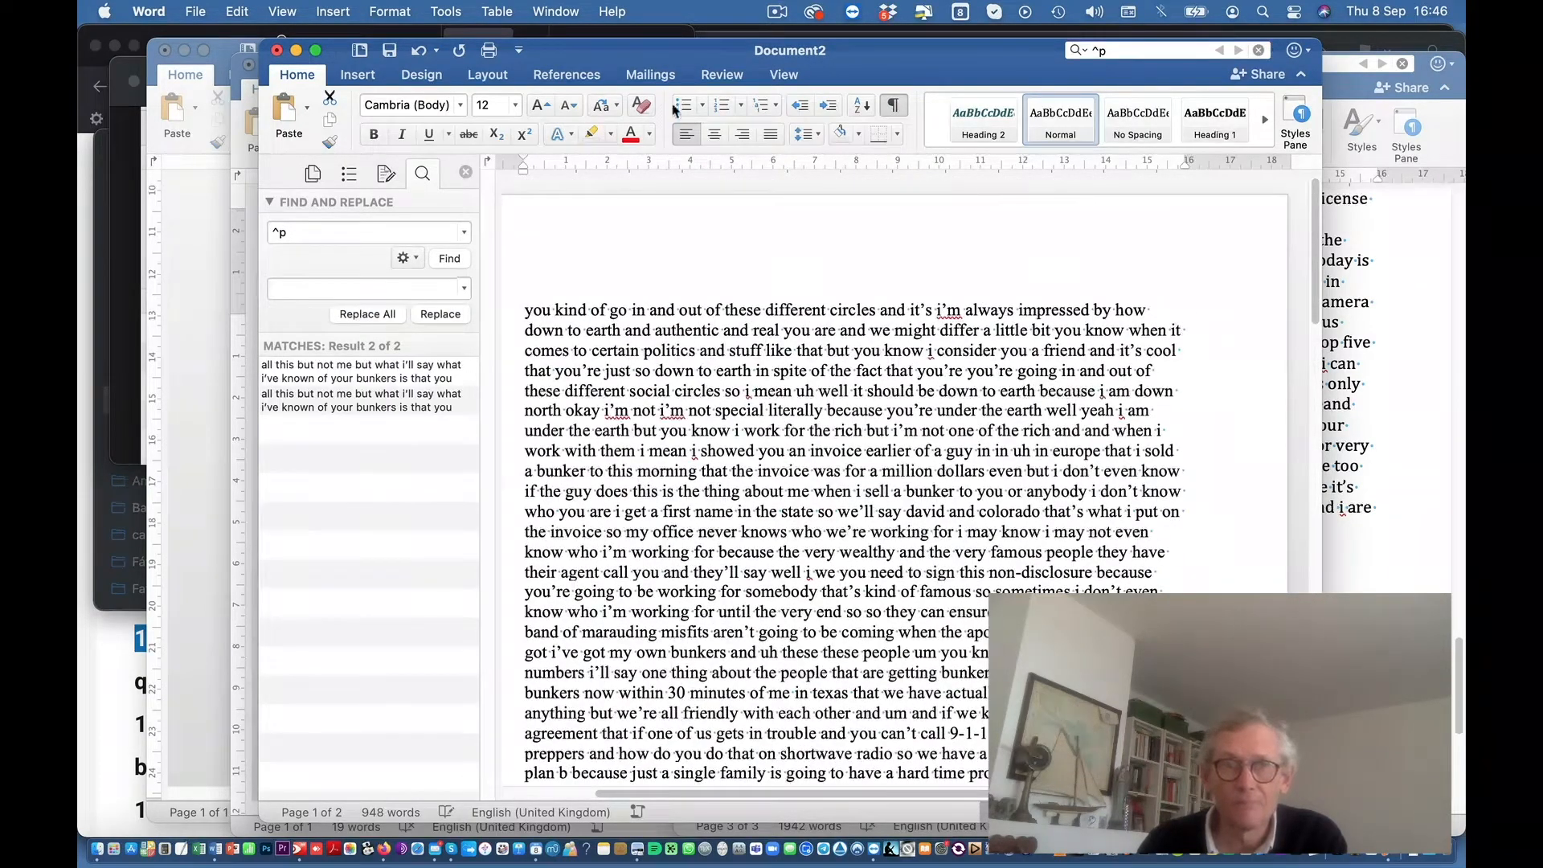
left_click(776, 12)
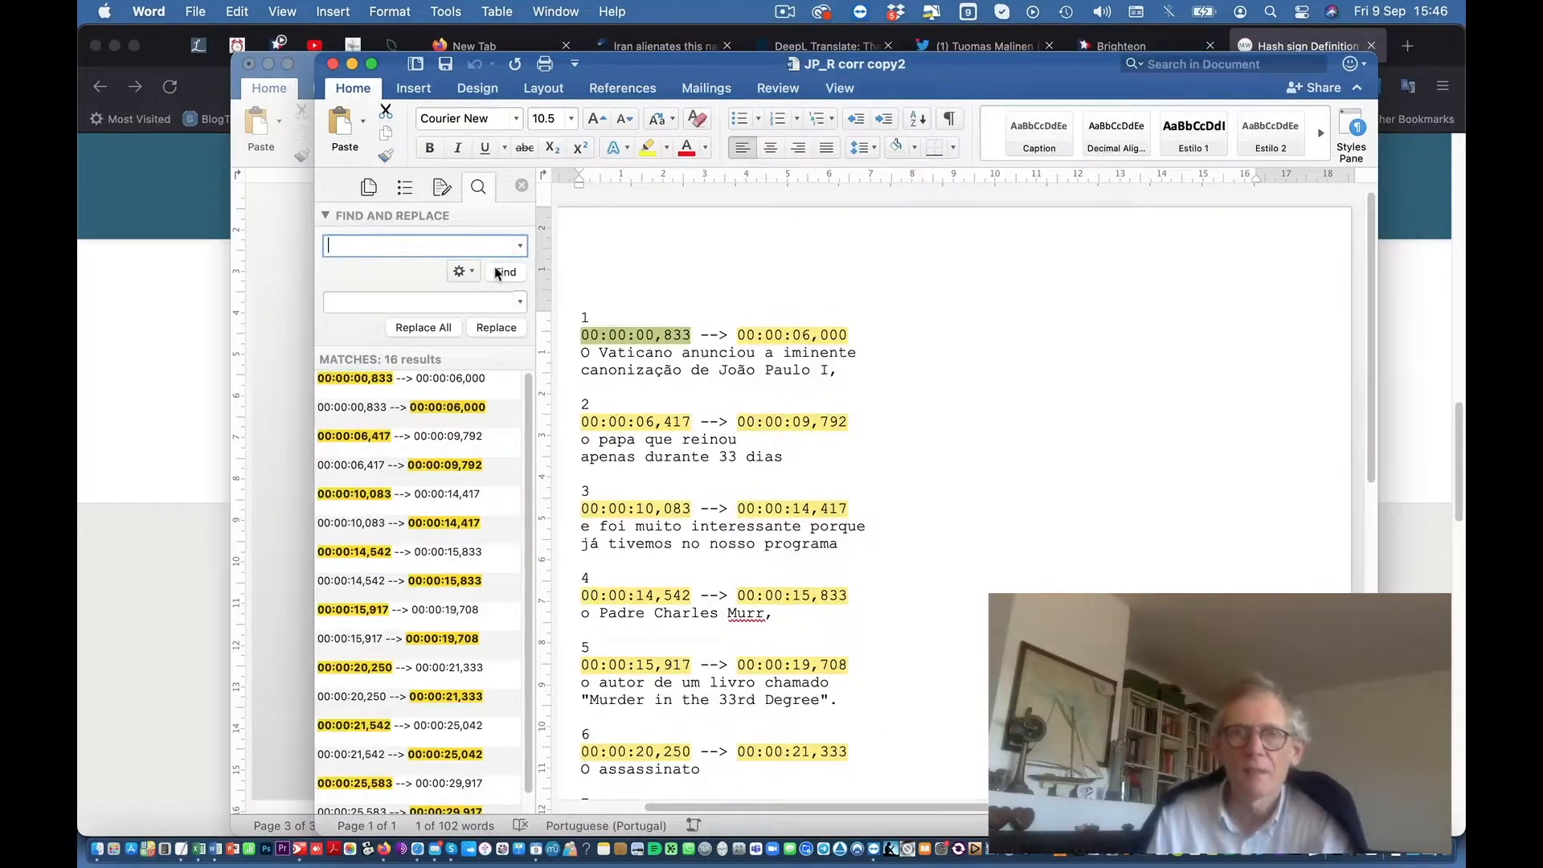
Step: Clear the search highlights, review the JP_R corr copy2 subtitles, and open the Edit menu
left_click(521, 186)
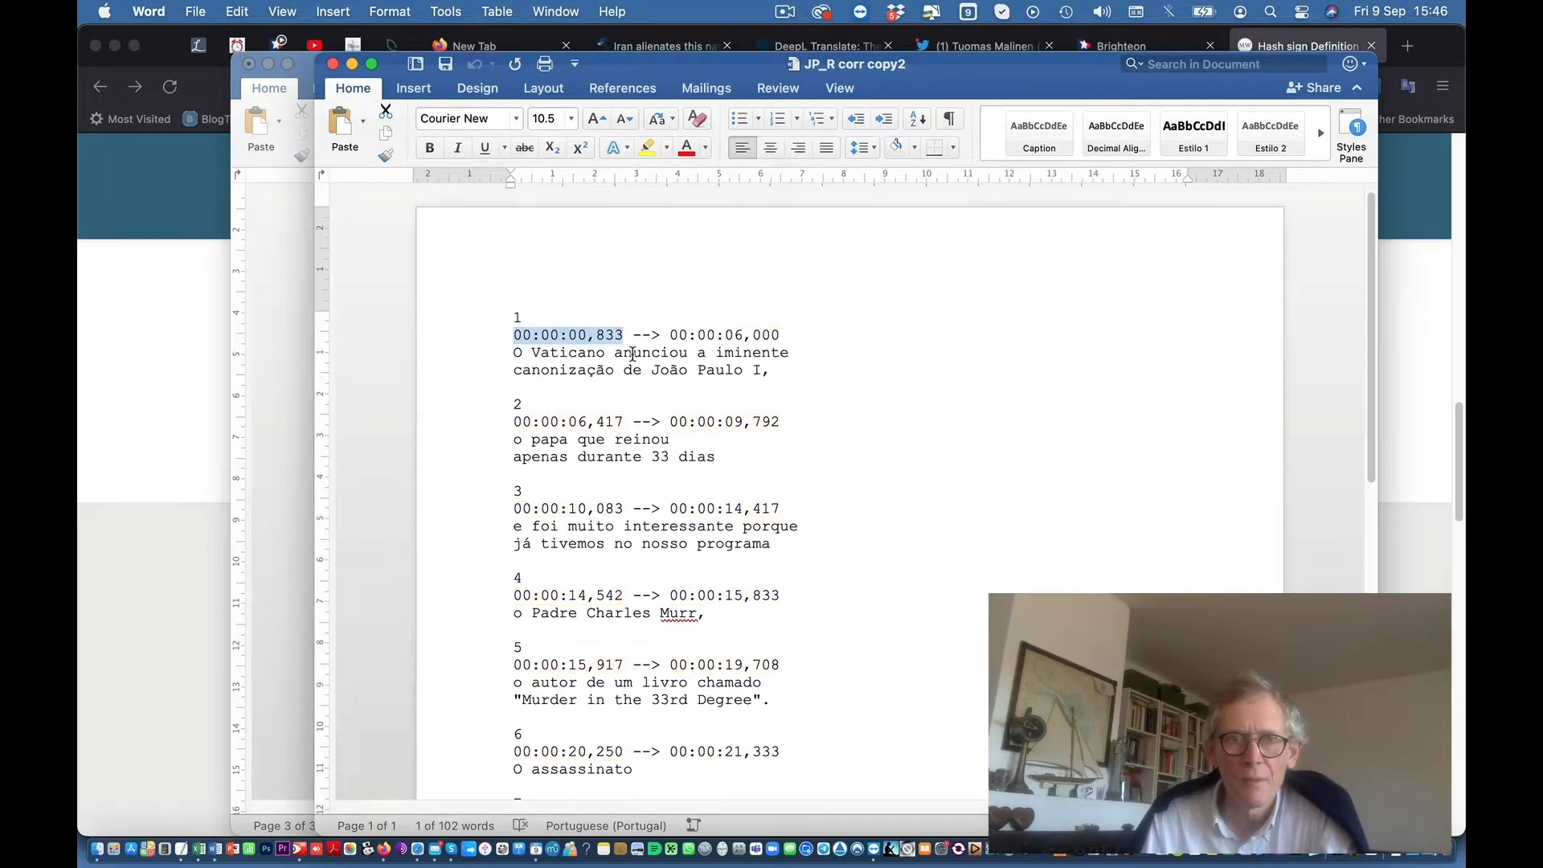
scroll(833, 468, "down", 1)
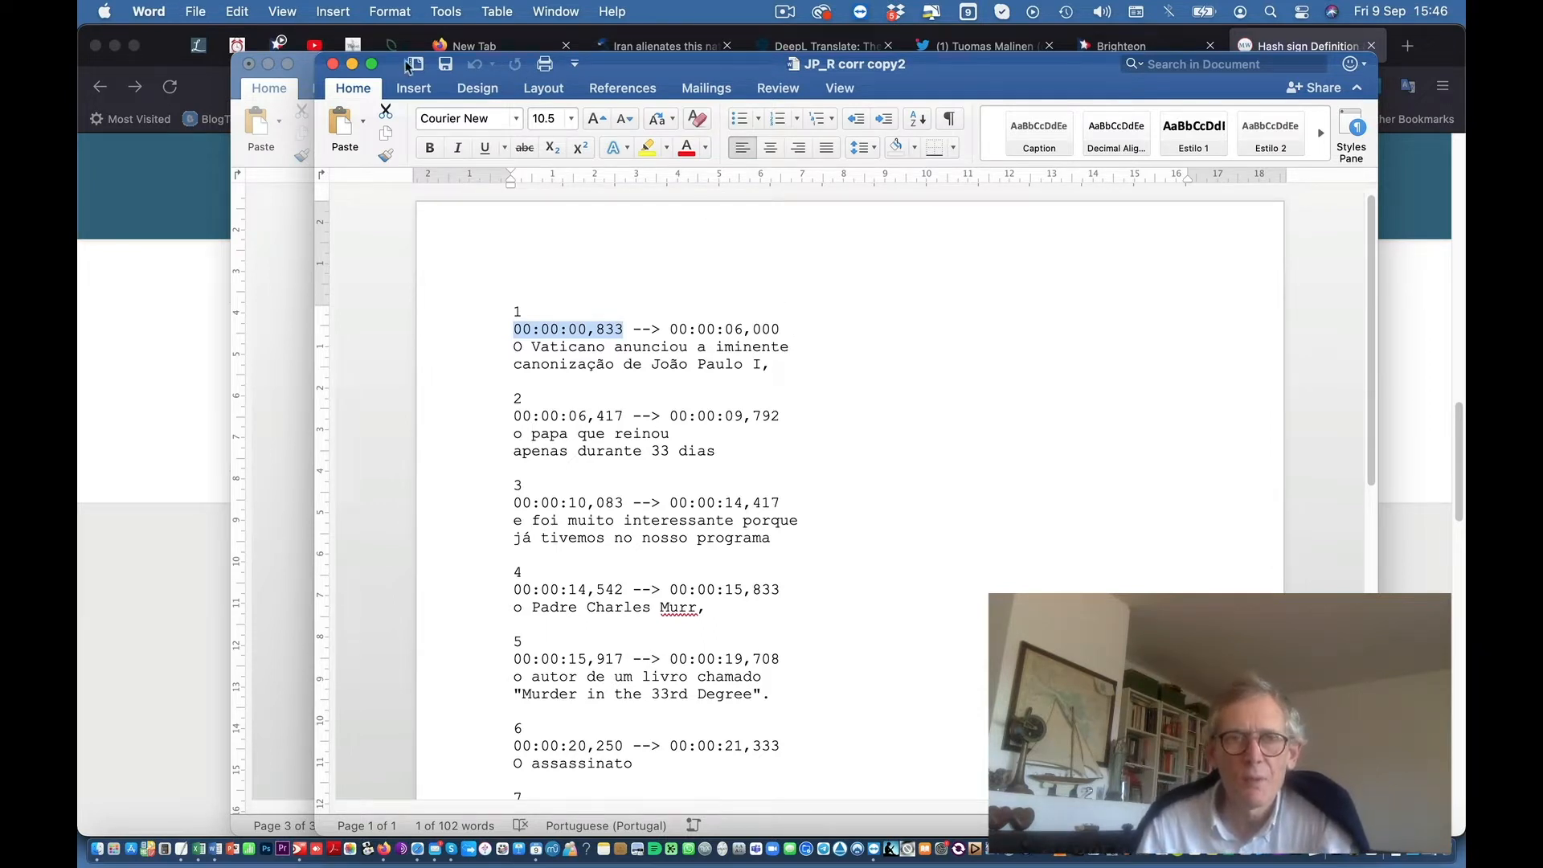
left_click(239, 12)
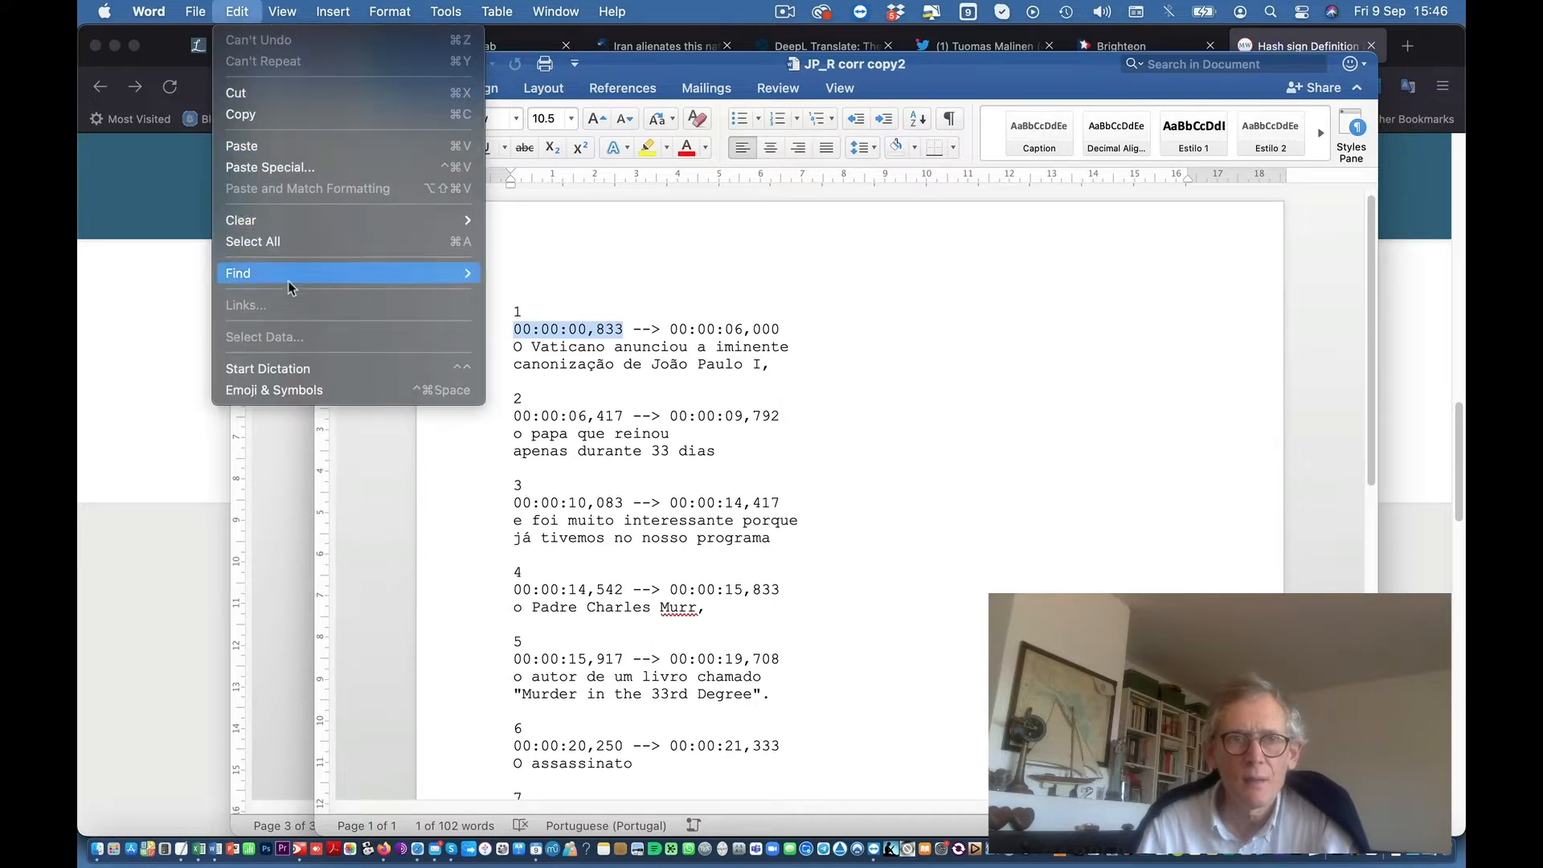
Step: Replace all 16 ^#^#:^#^#:^#^#,^#^#^# timecodes with nothing via Edit > Find > Replace
mouse_move(288, 277)
left_click(545, 352)
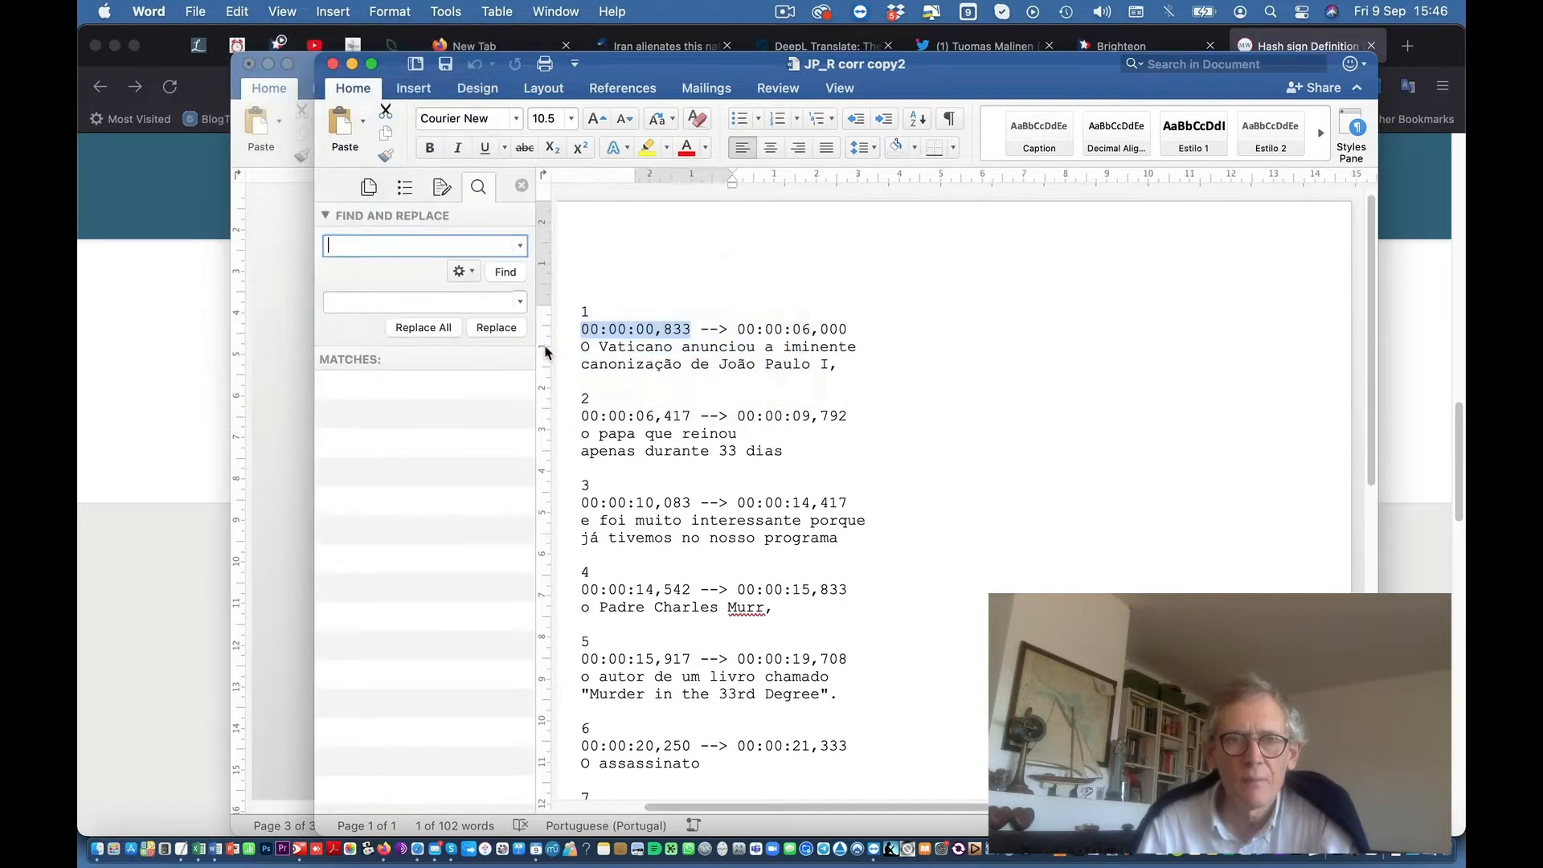
type("^#^#:^#^#:^#^#,^#^#^#")
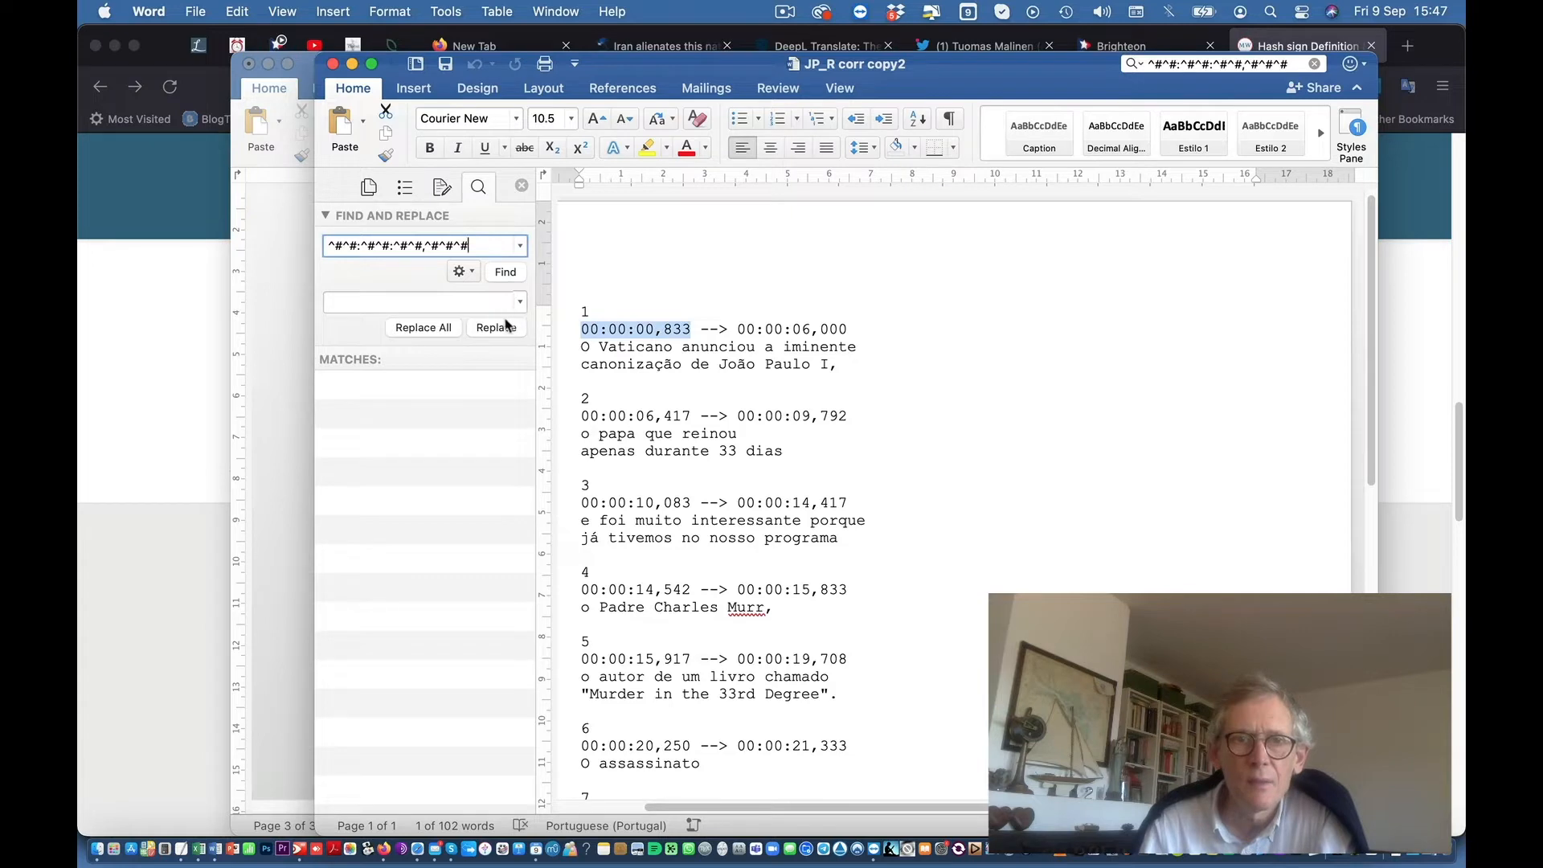
left_click(504, 272)
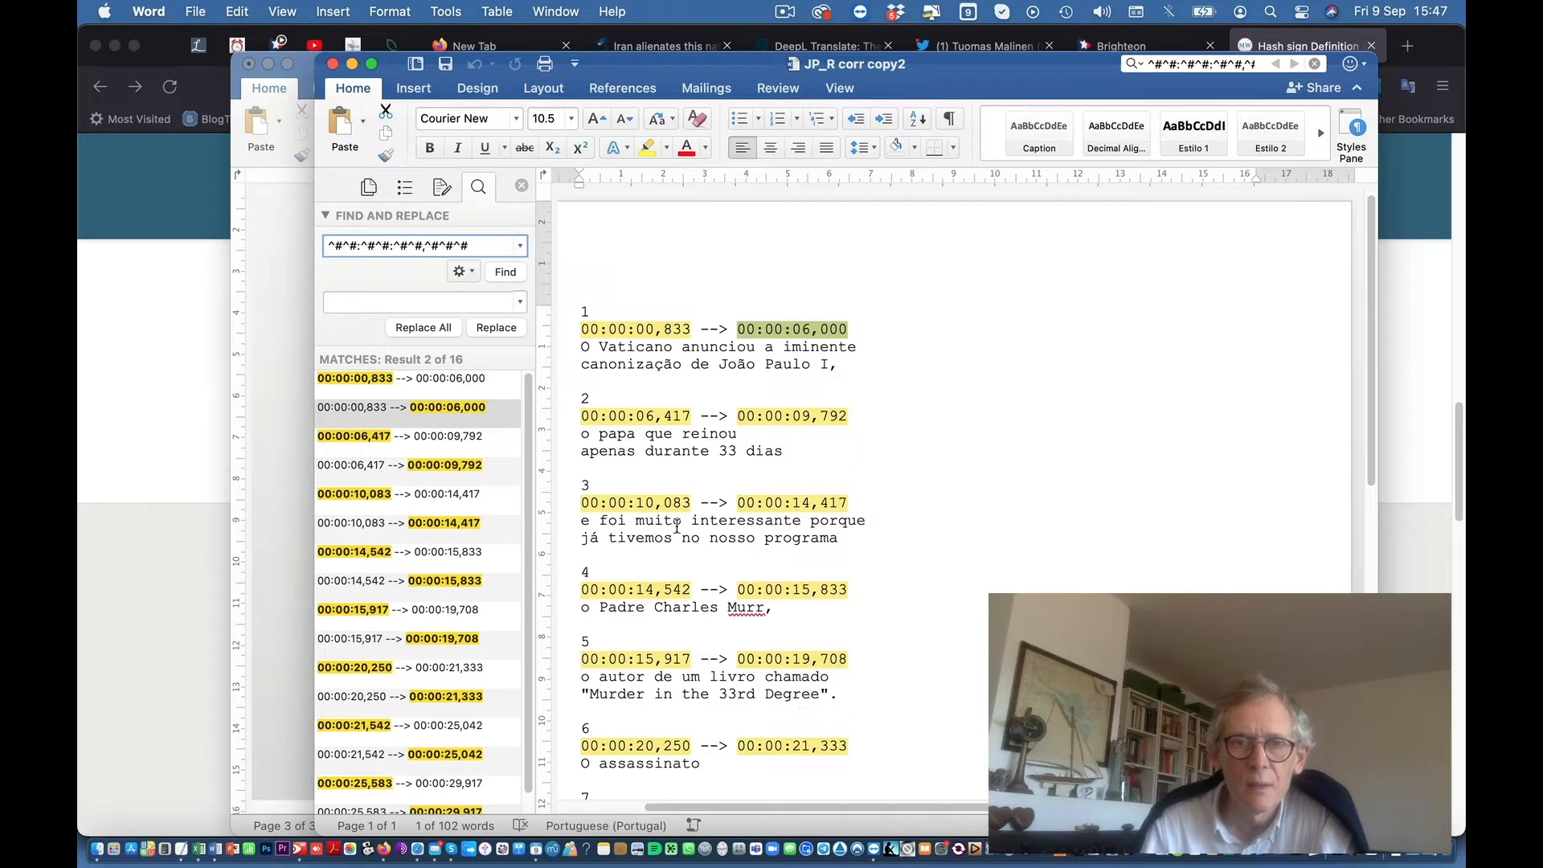
left_click(423, 328)
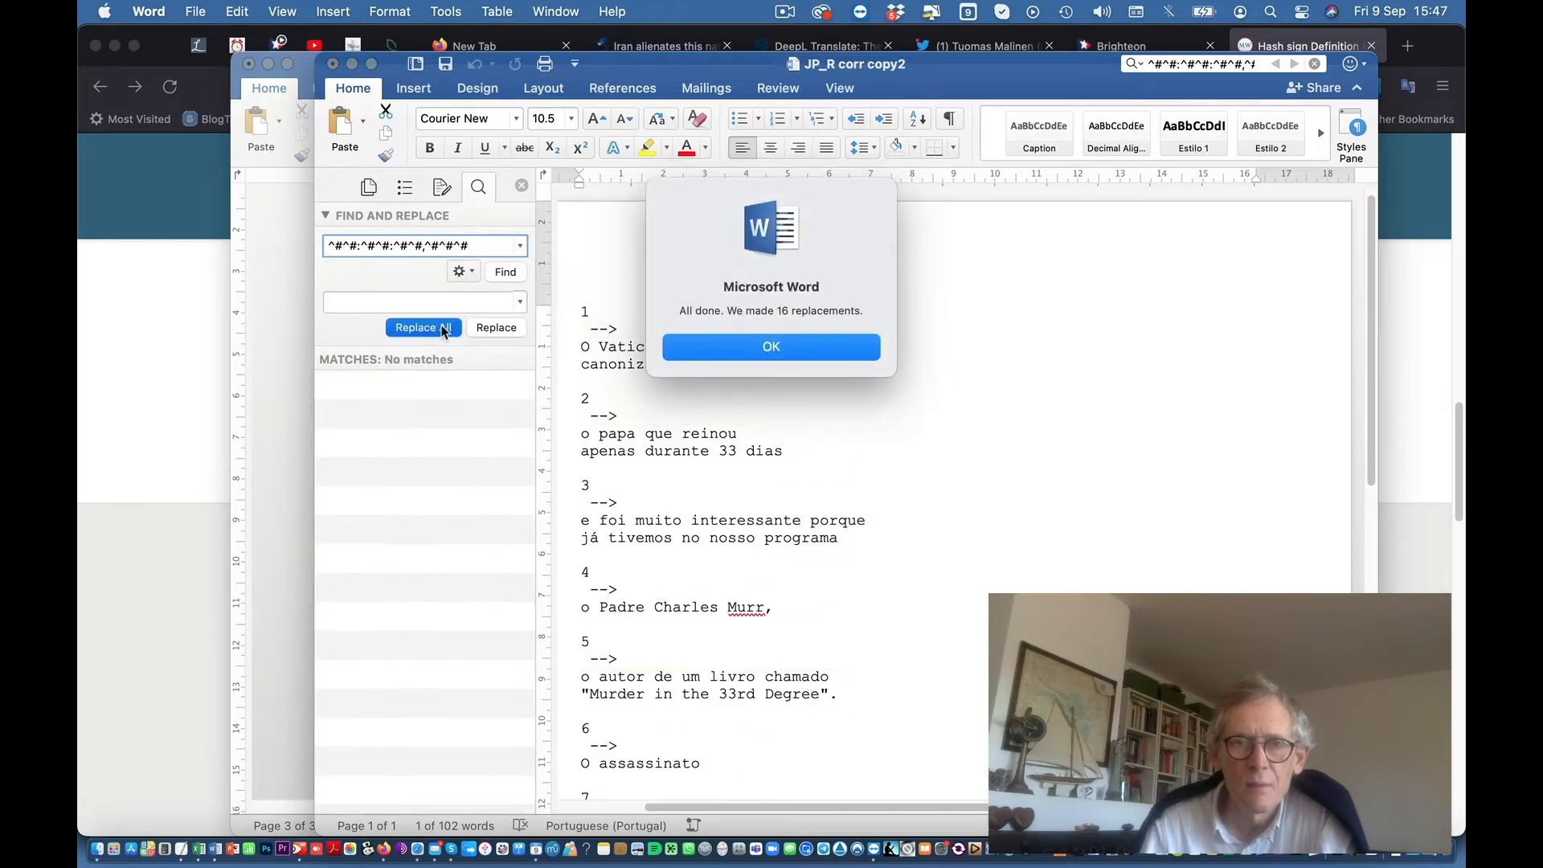
left_click(771, 348)
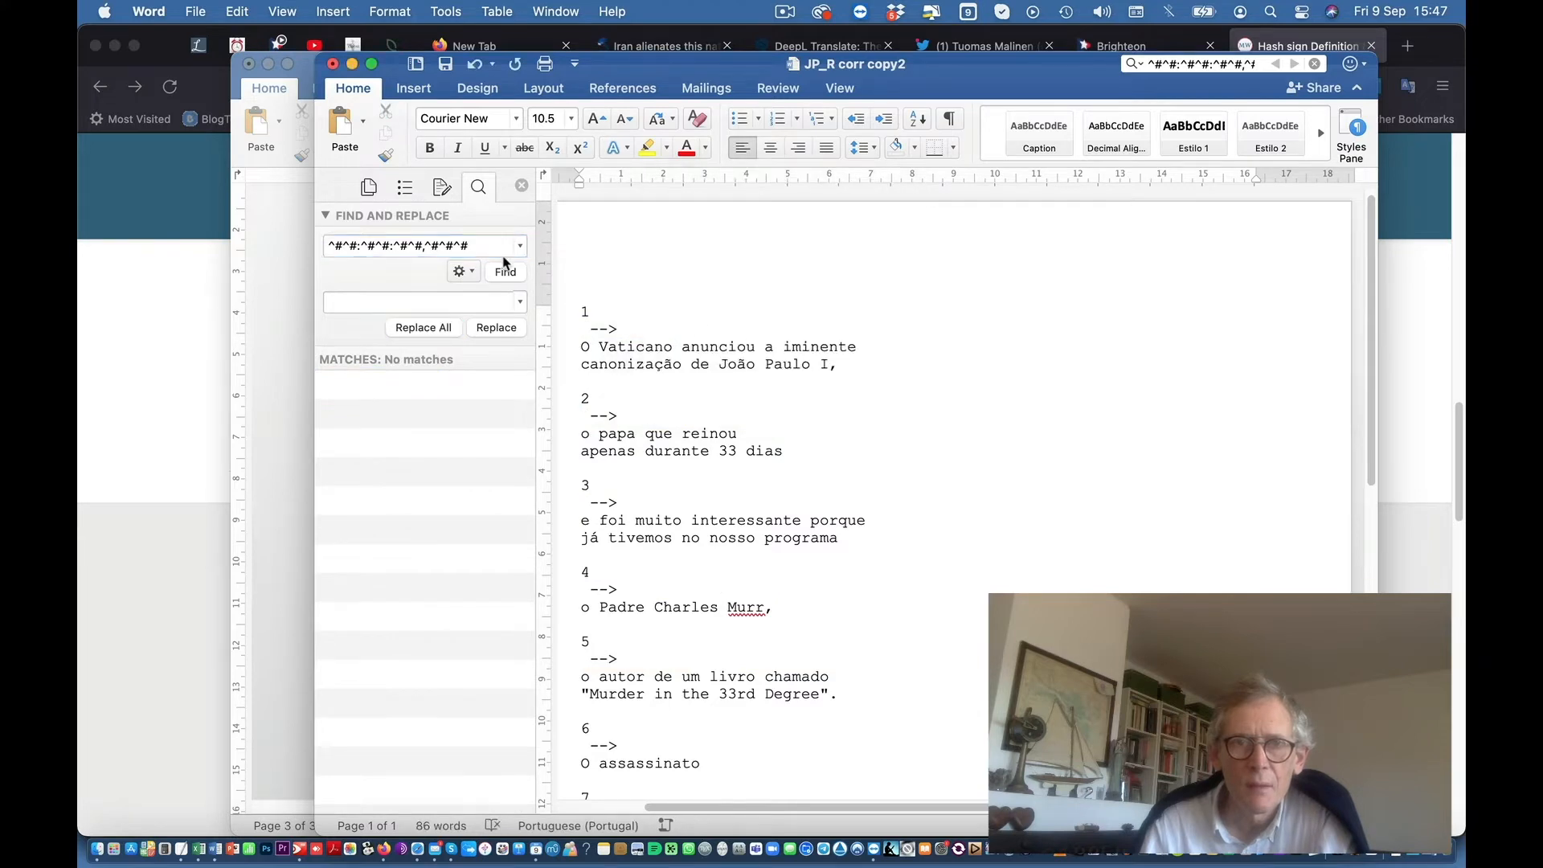
Step: Copy the ' -->' arrow into Find and replace every arrow with nothing
left_click_drag(626, 329, 580, 329)
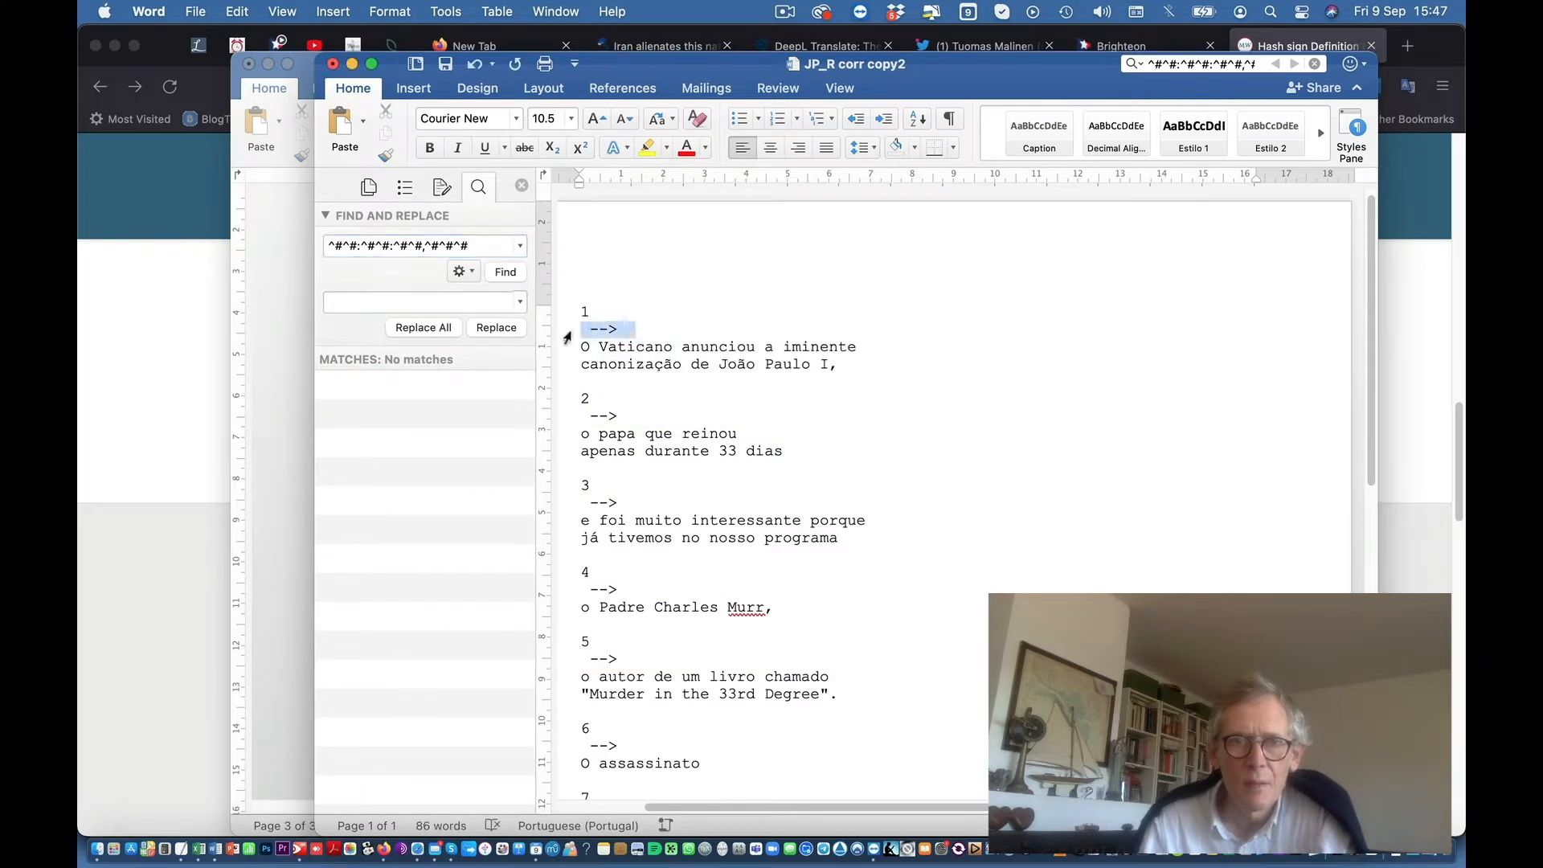
key("super+c")
key("super+a")
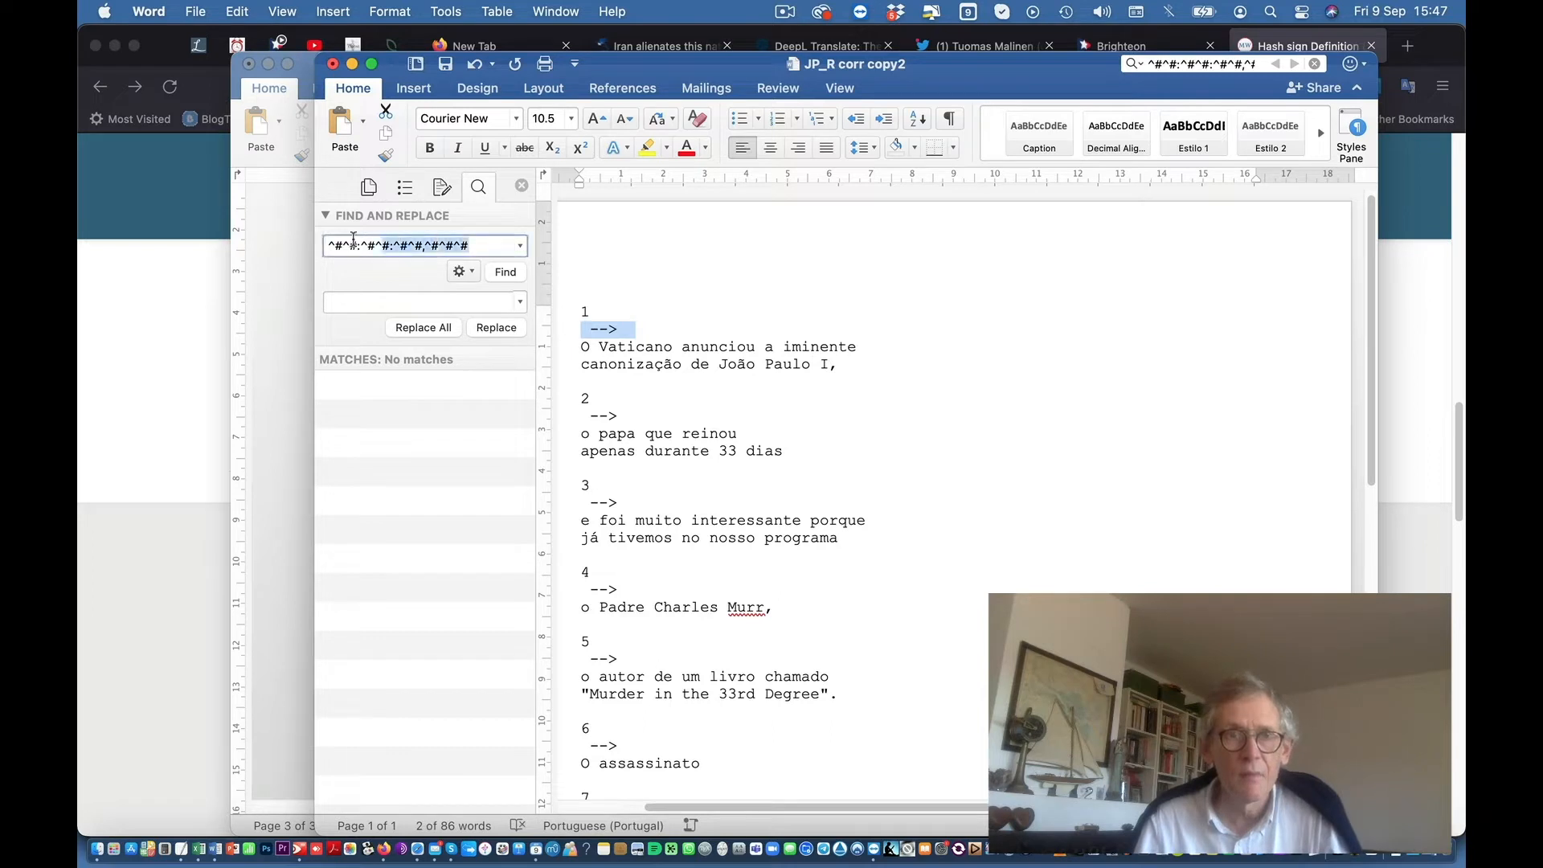
key("super+v")
left_click(424, 328)
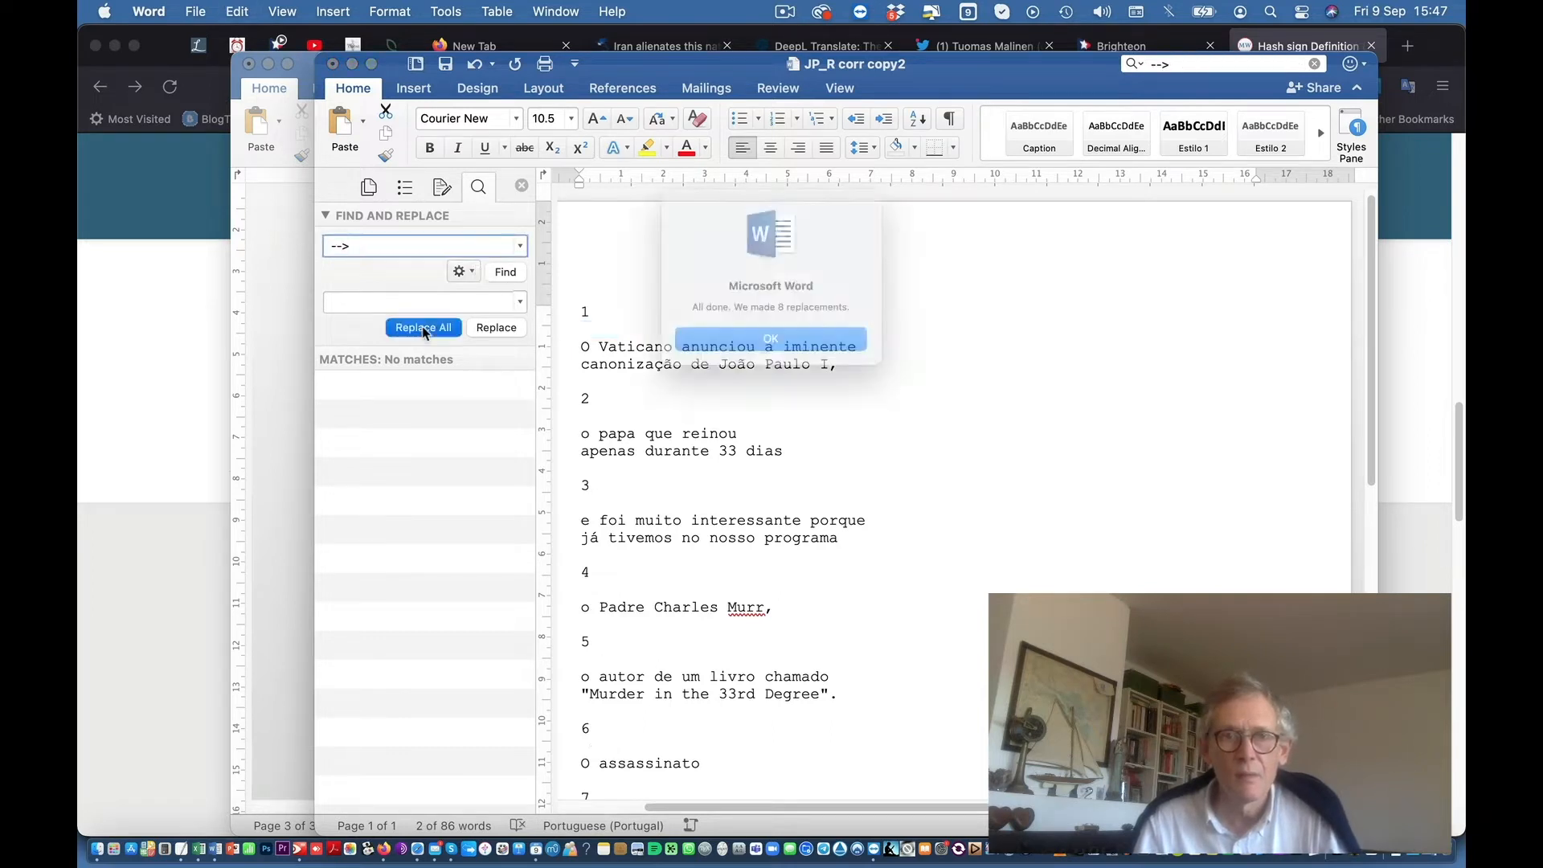
left_click(771, 347)
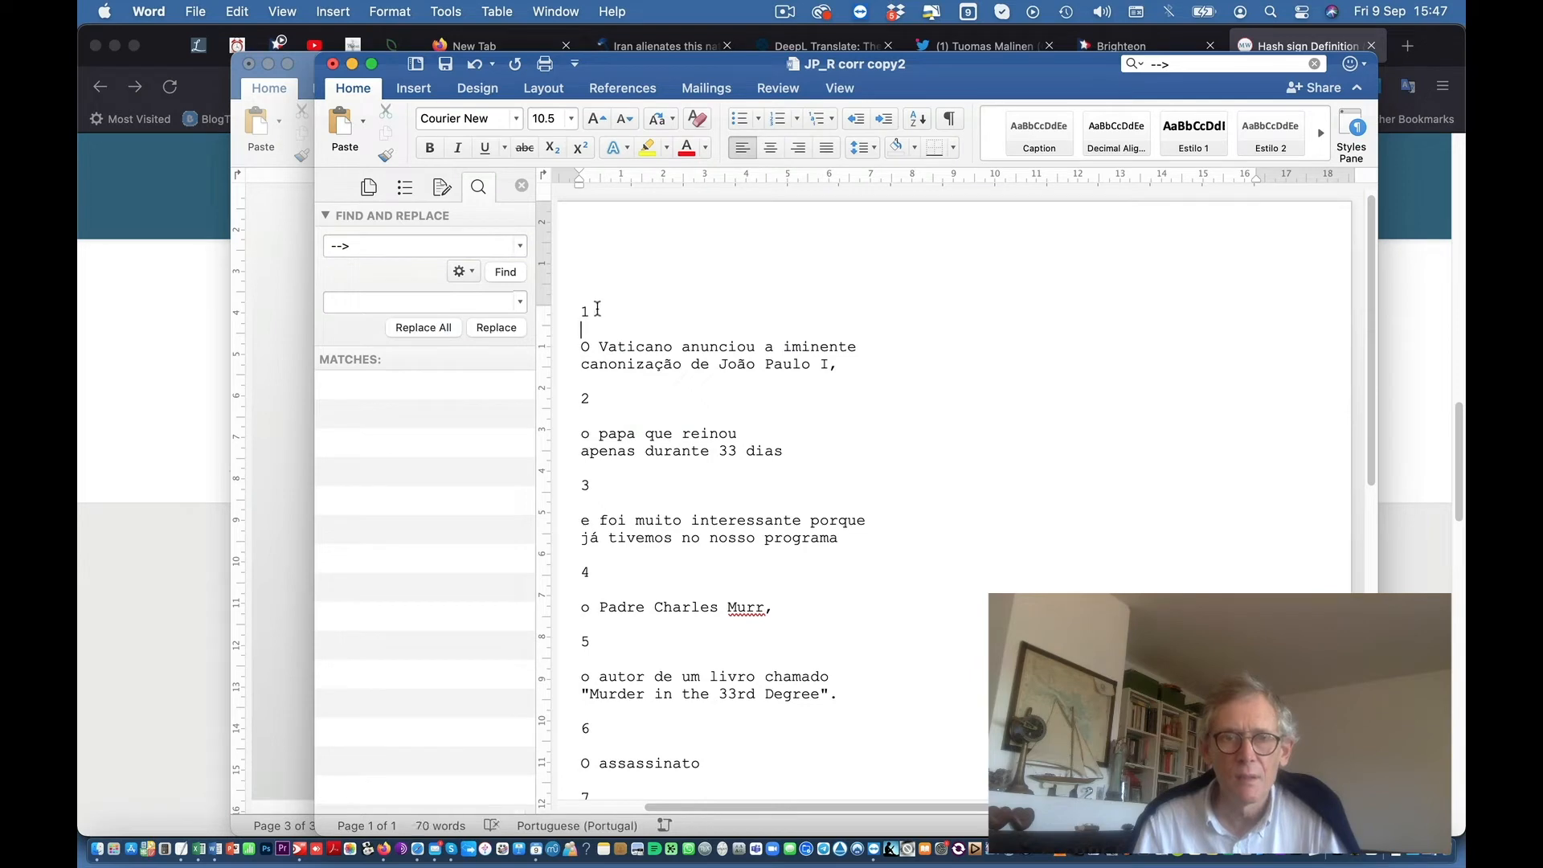
left_click_drag(364, 246, 317, 254)
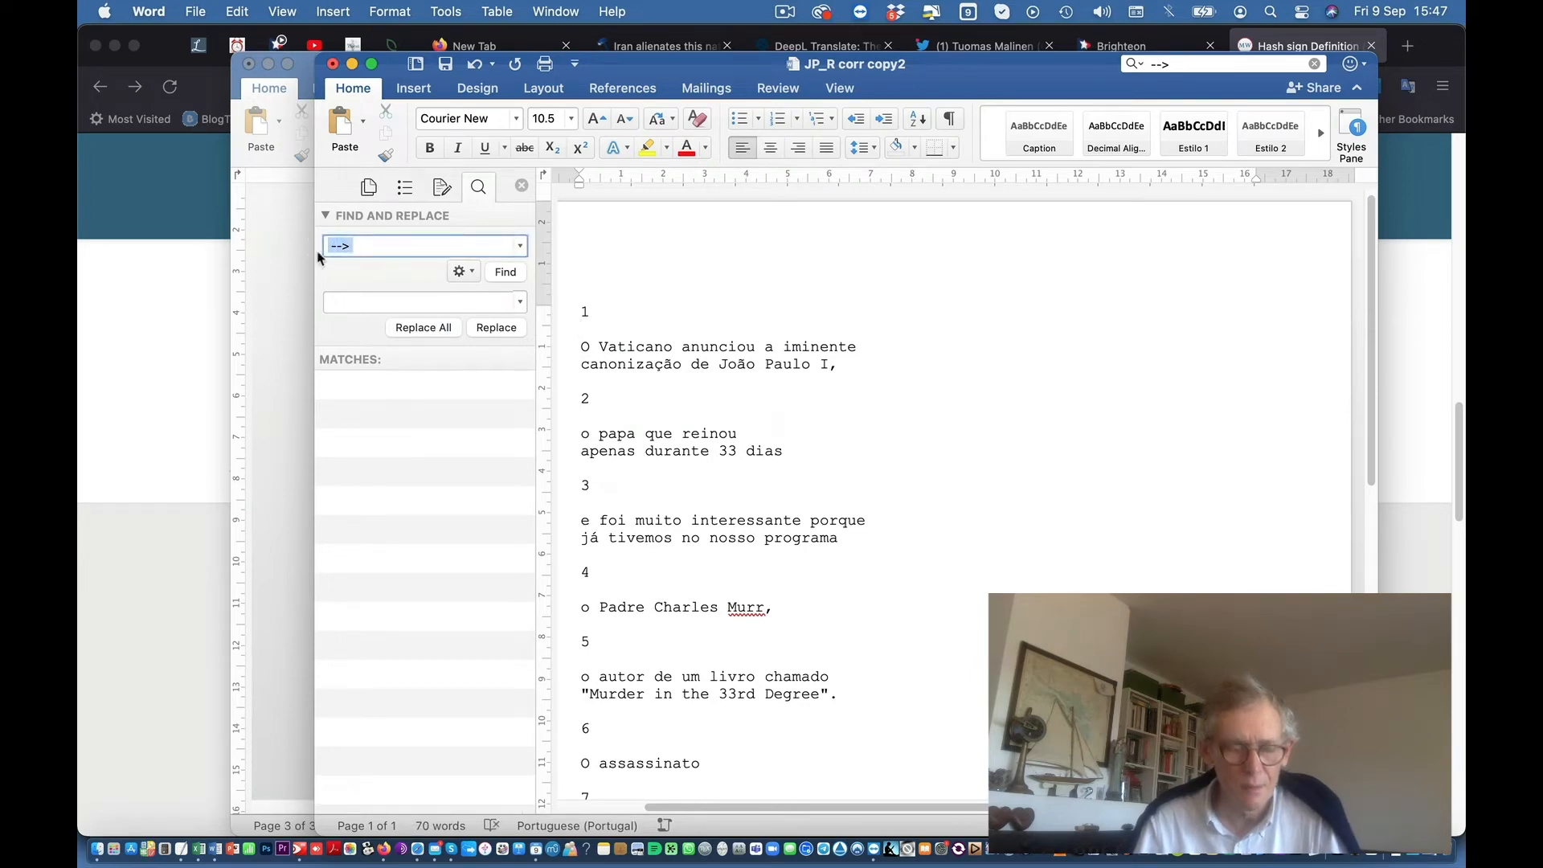
Step: Replace ^#^p with nothing, deleting the 8 subtitle number lines
type("^")
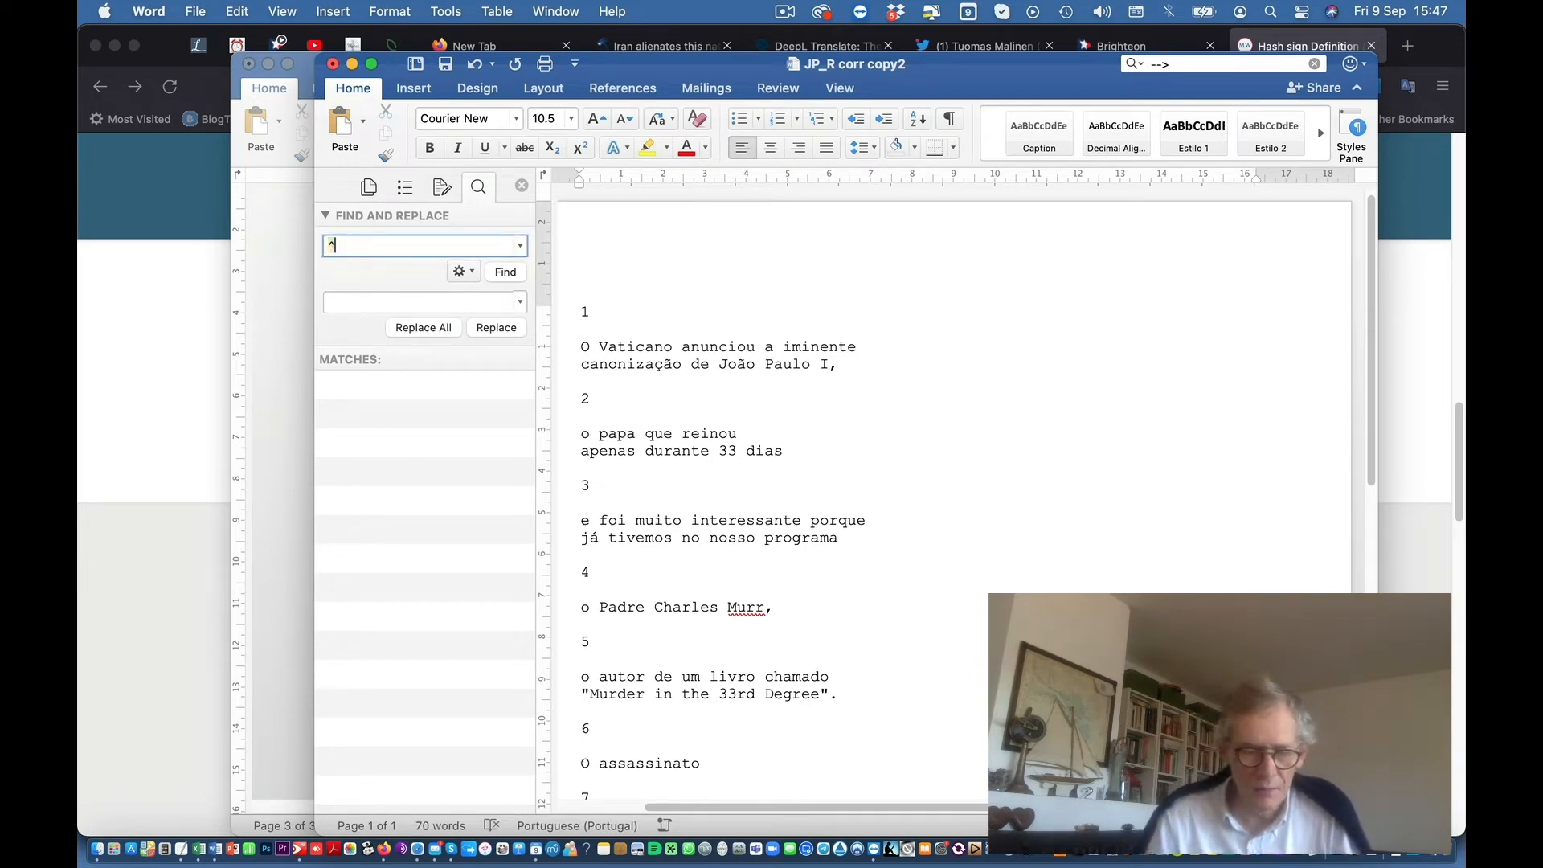
type("#")
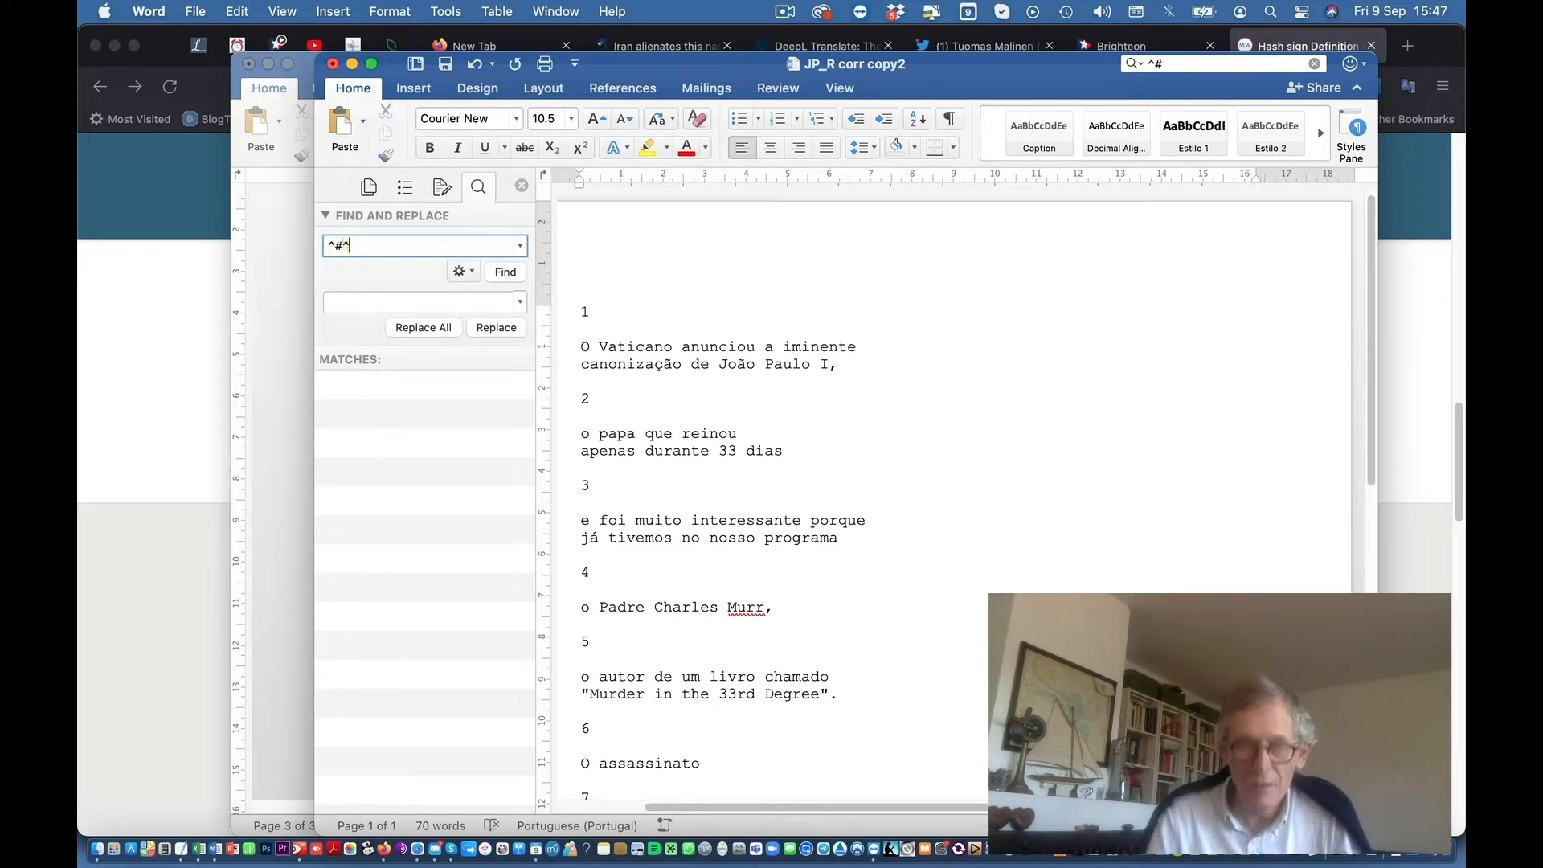
type("^p")
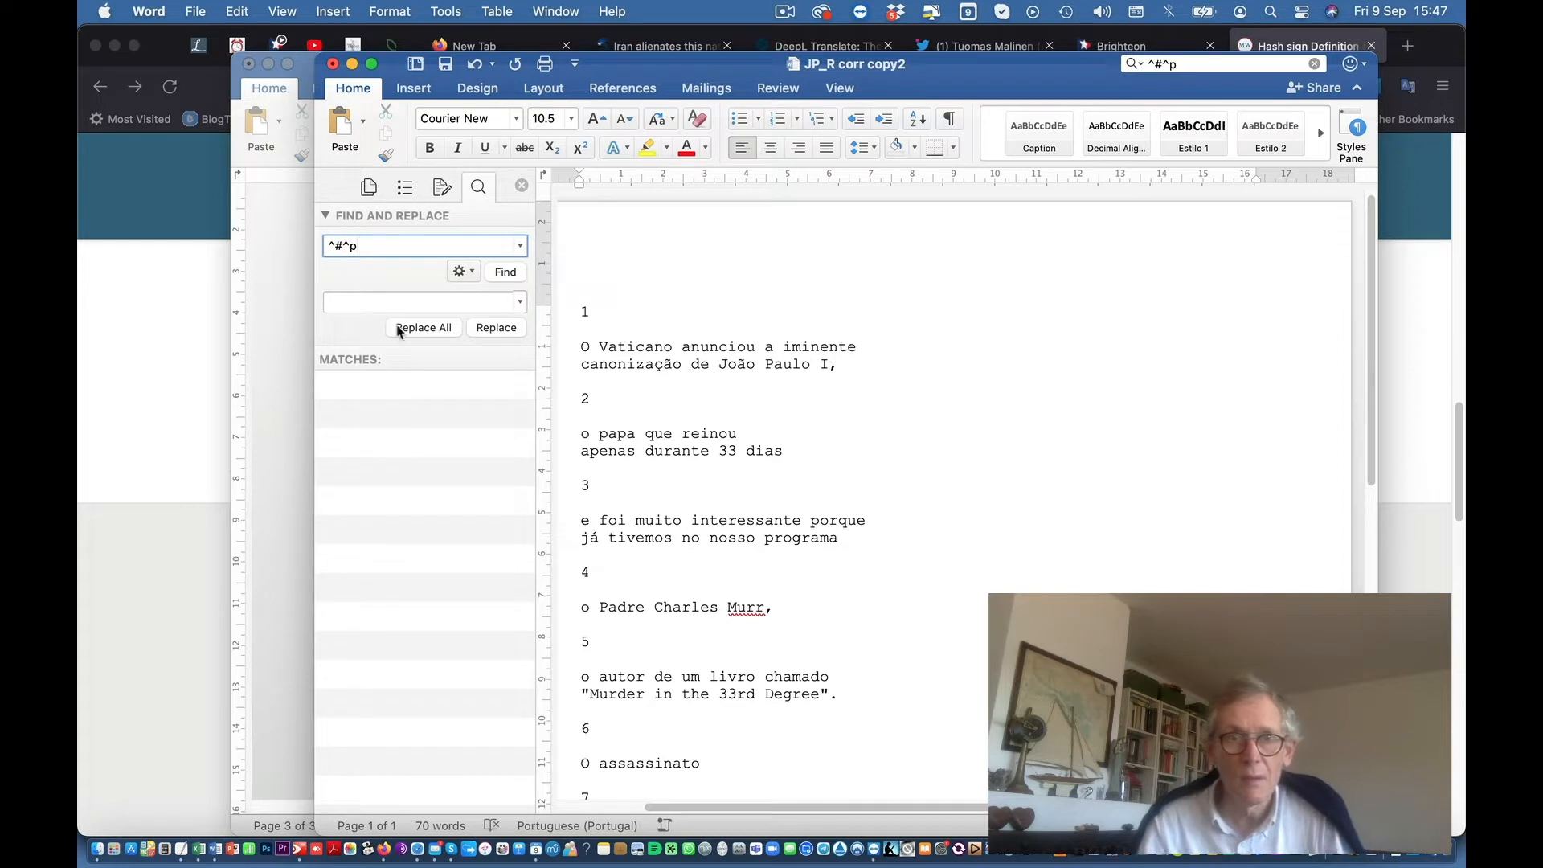
left_click(427, 329)
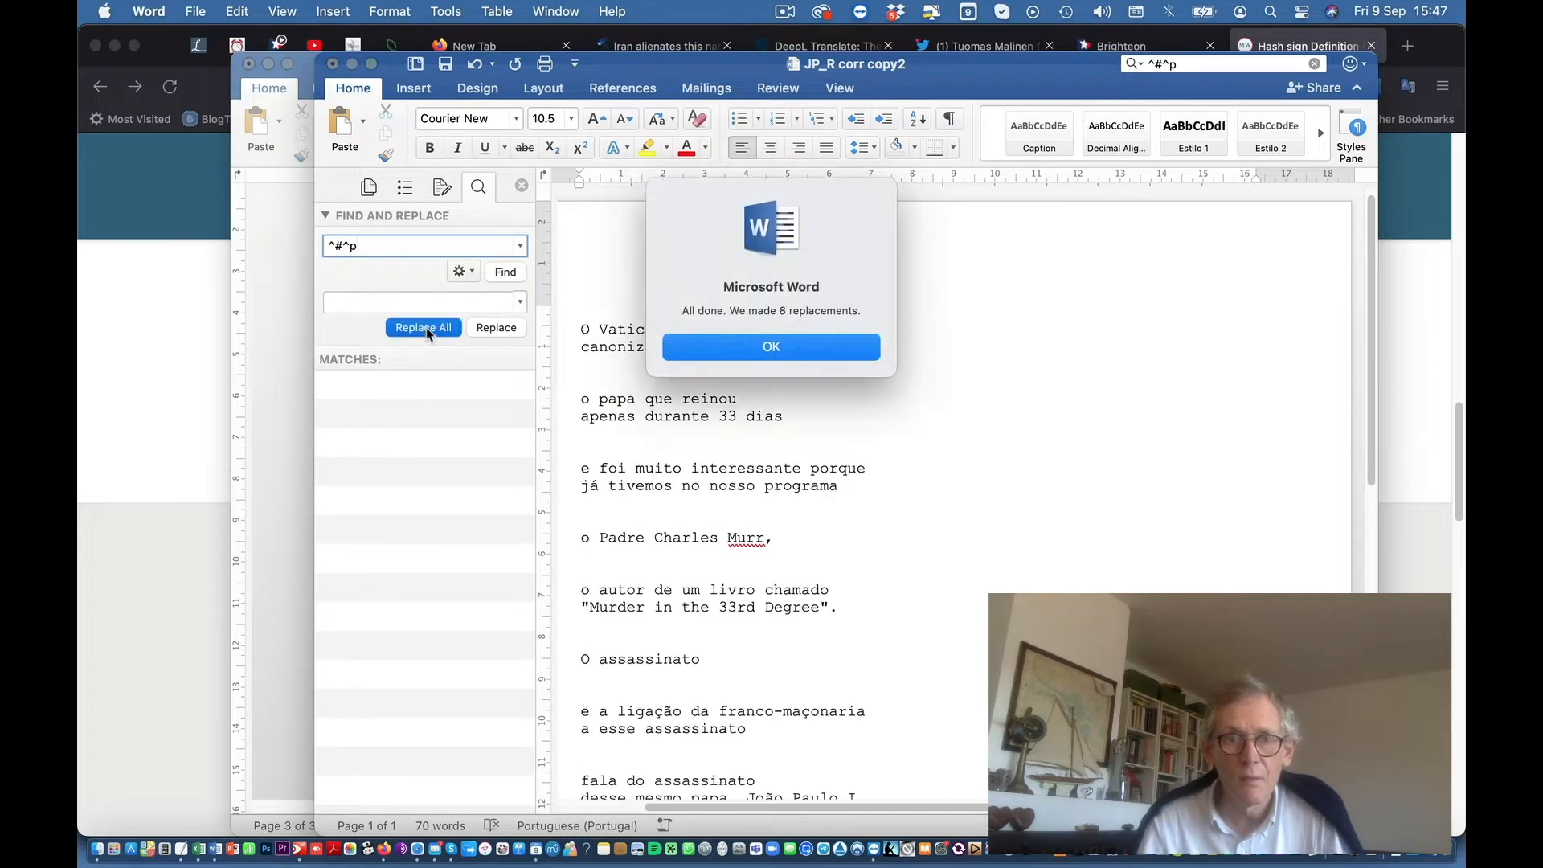
left_click(789, 348)
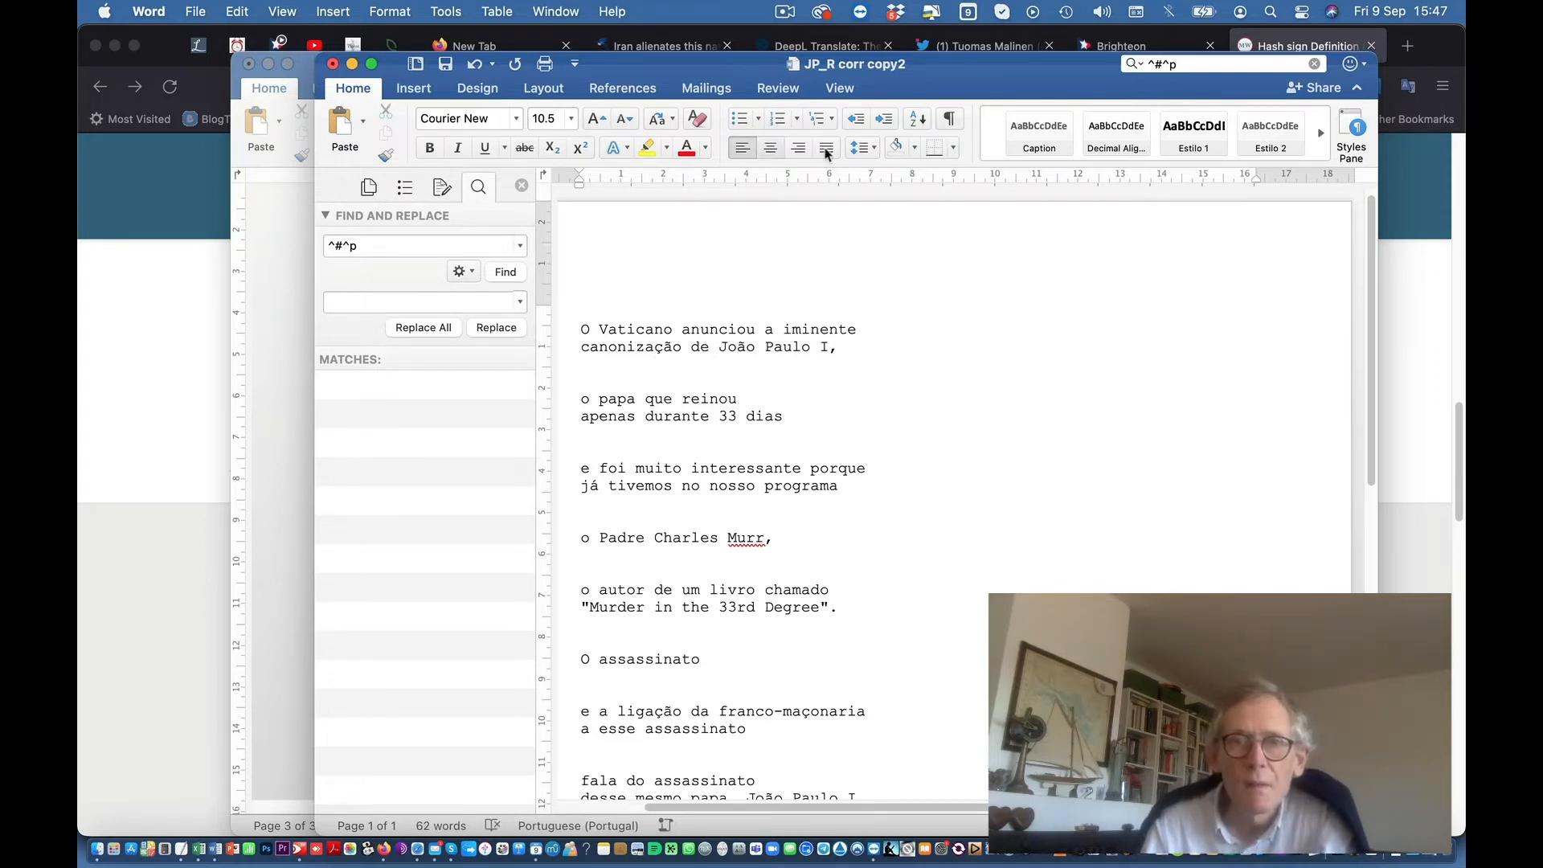
Step: Show paragraph marks and replace the multiple paragraph breaks to remove blank lines between subtitles
left_click(941, 120)
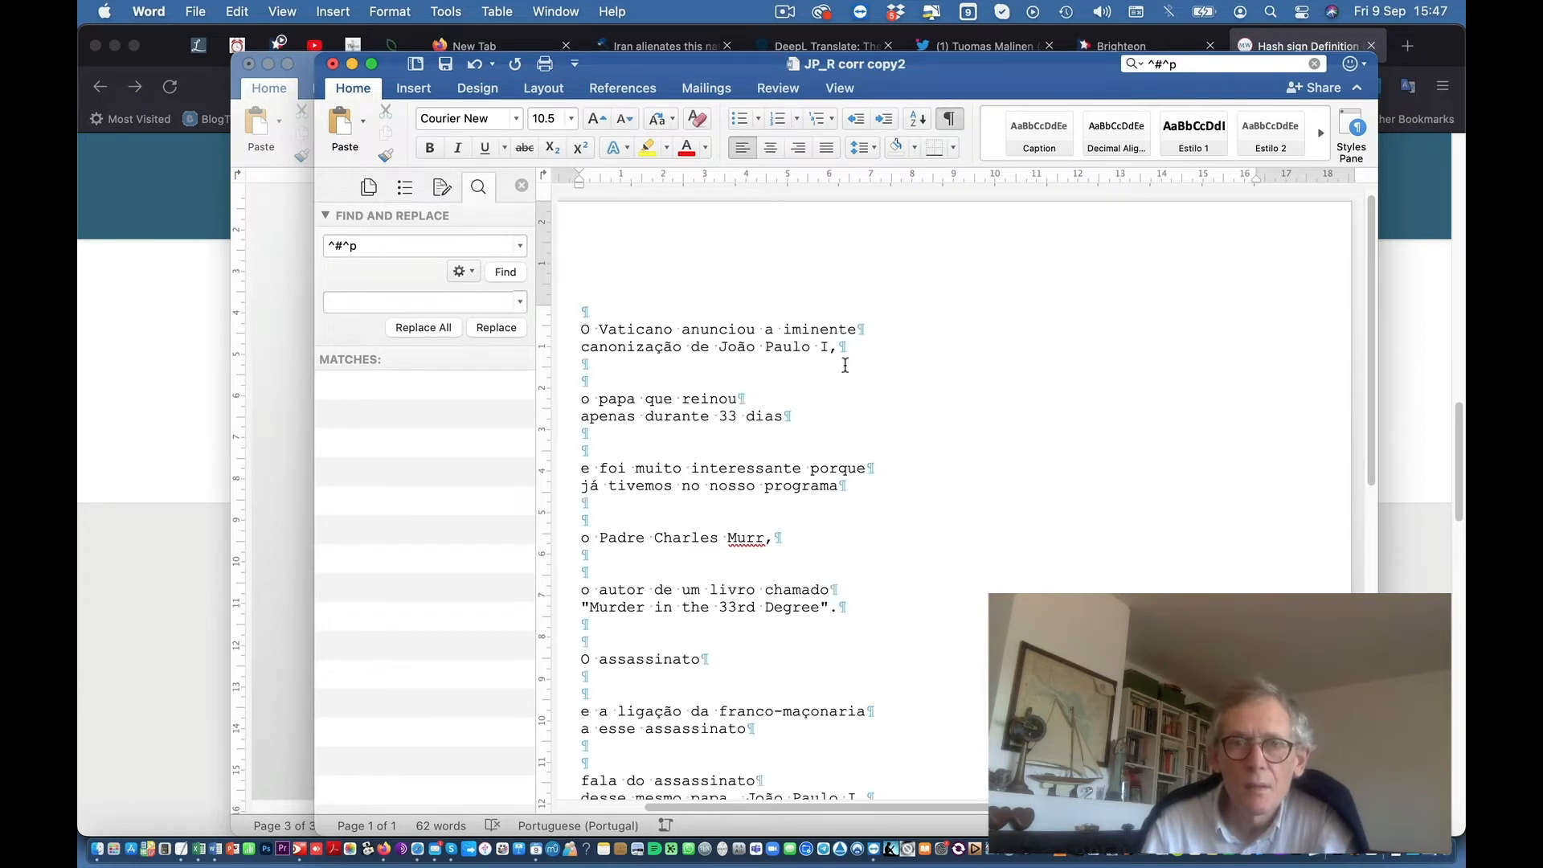
left_click(376, 245)
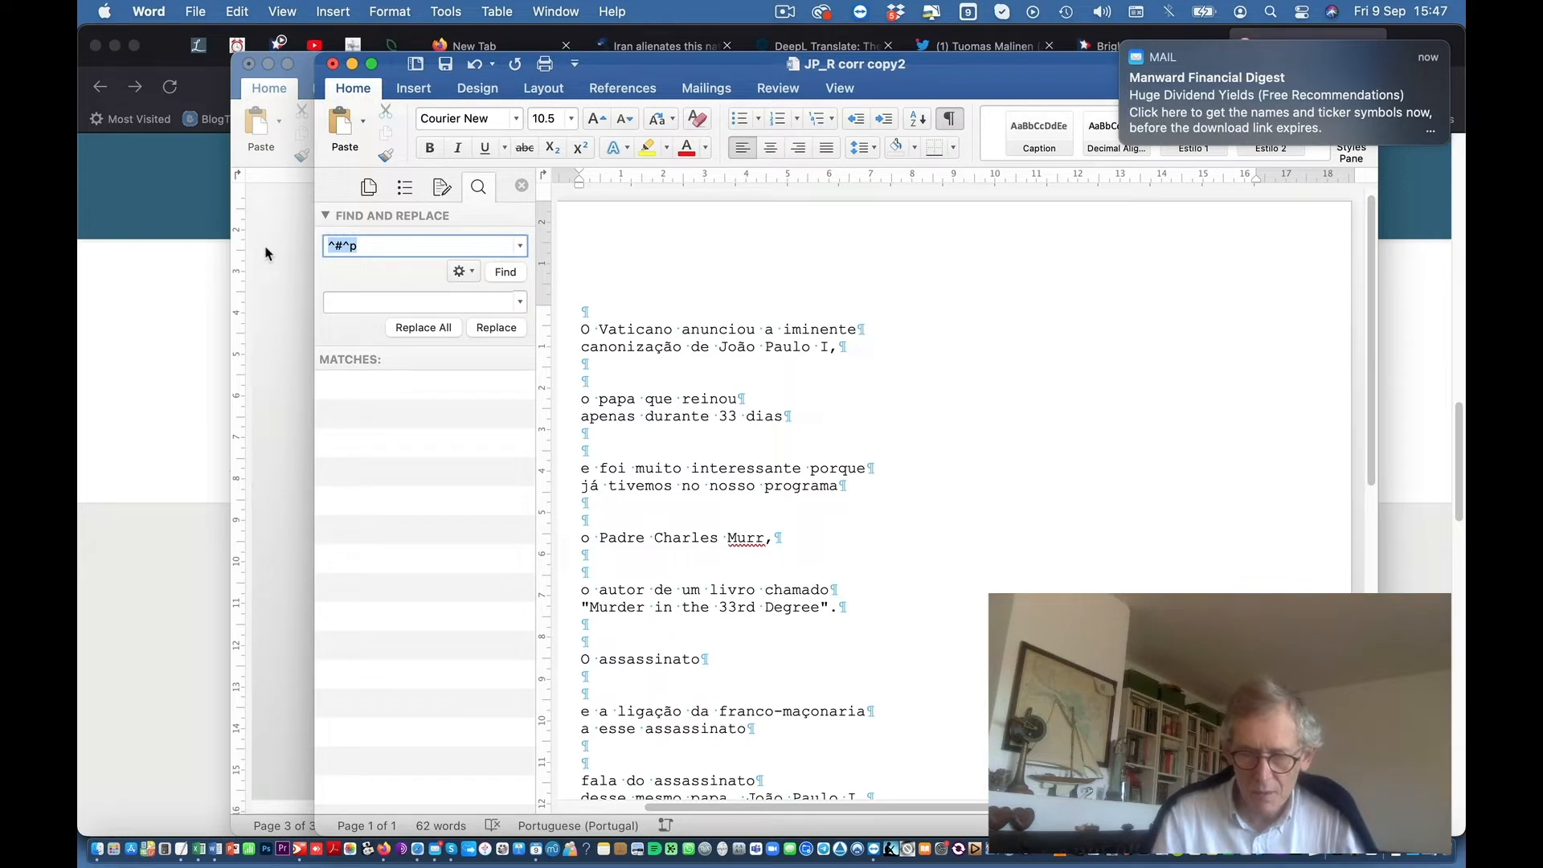
key("BackSpace")
type("^p")
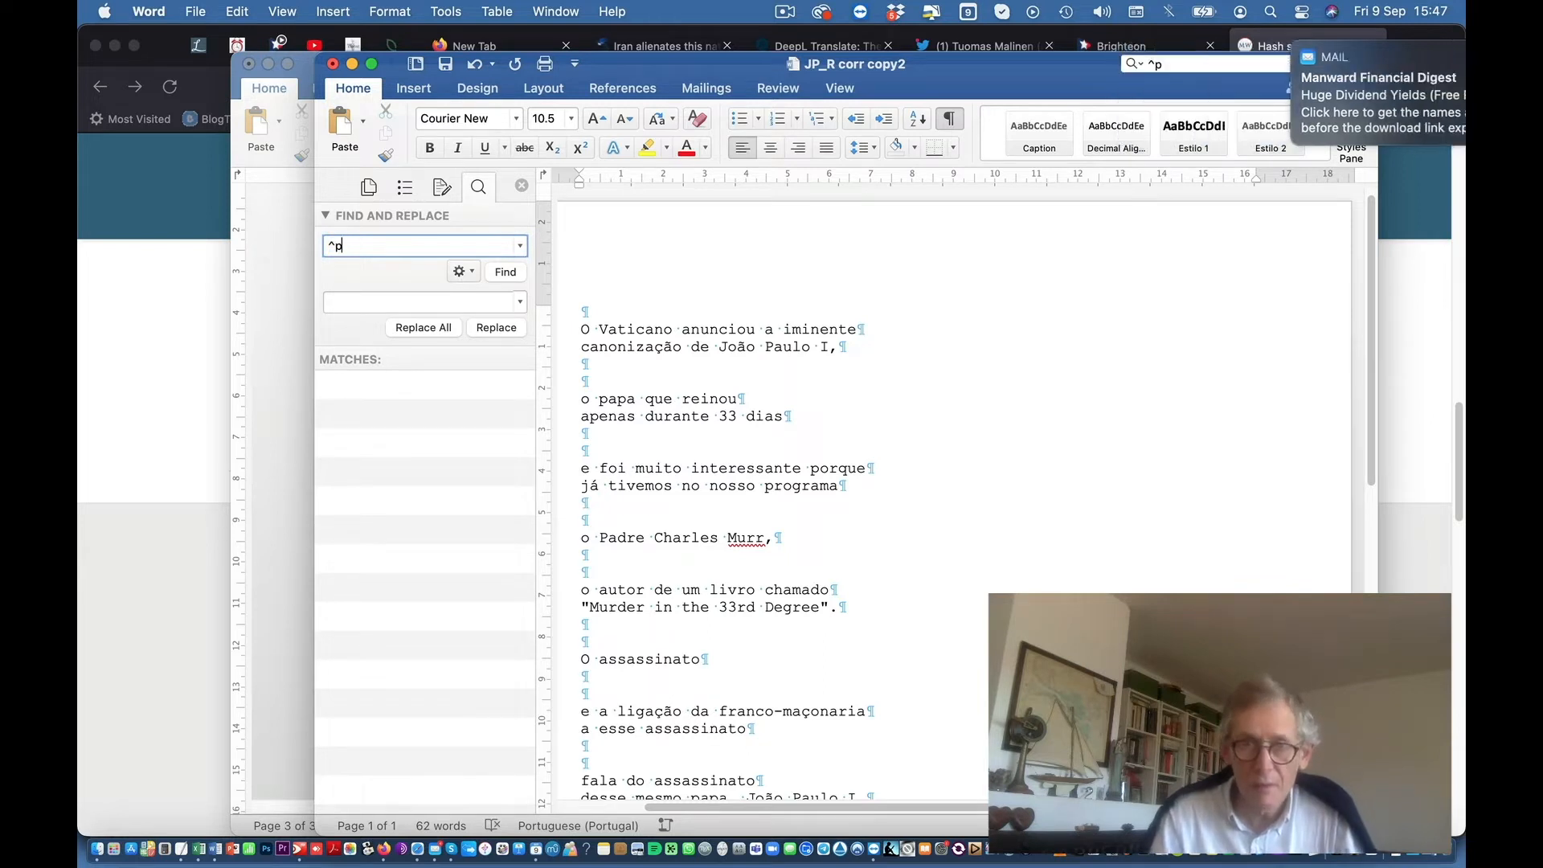
type("^p^p")
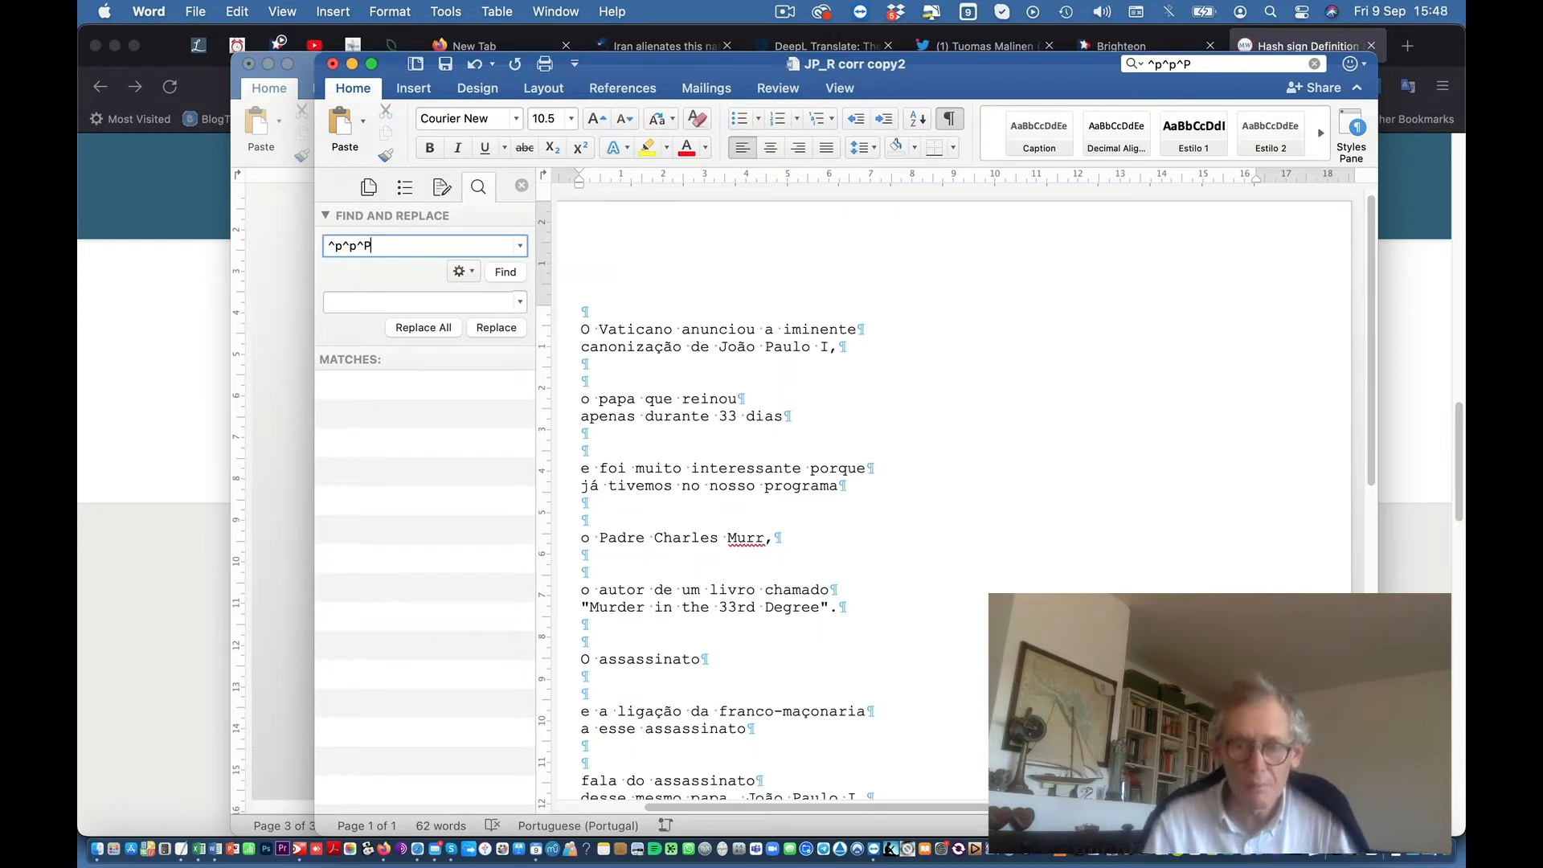
left_click(369, 302)
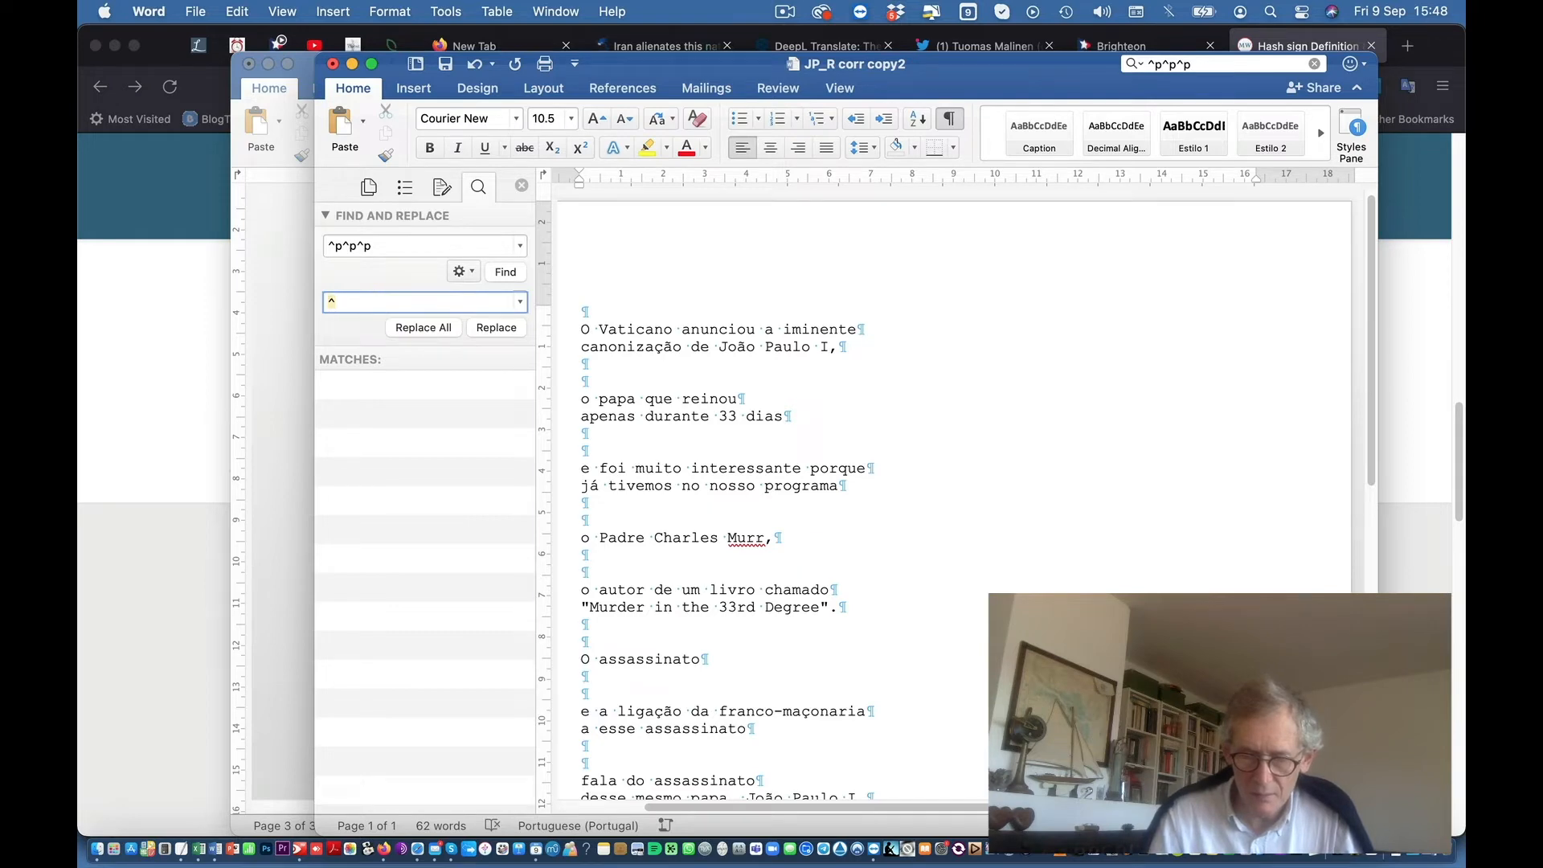
left_click(444, 327)
left_click(770, 348)
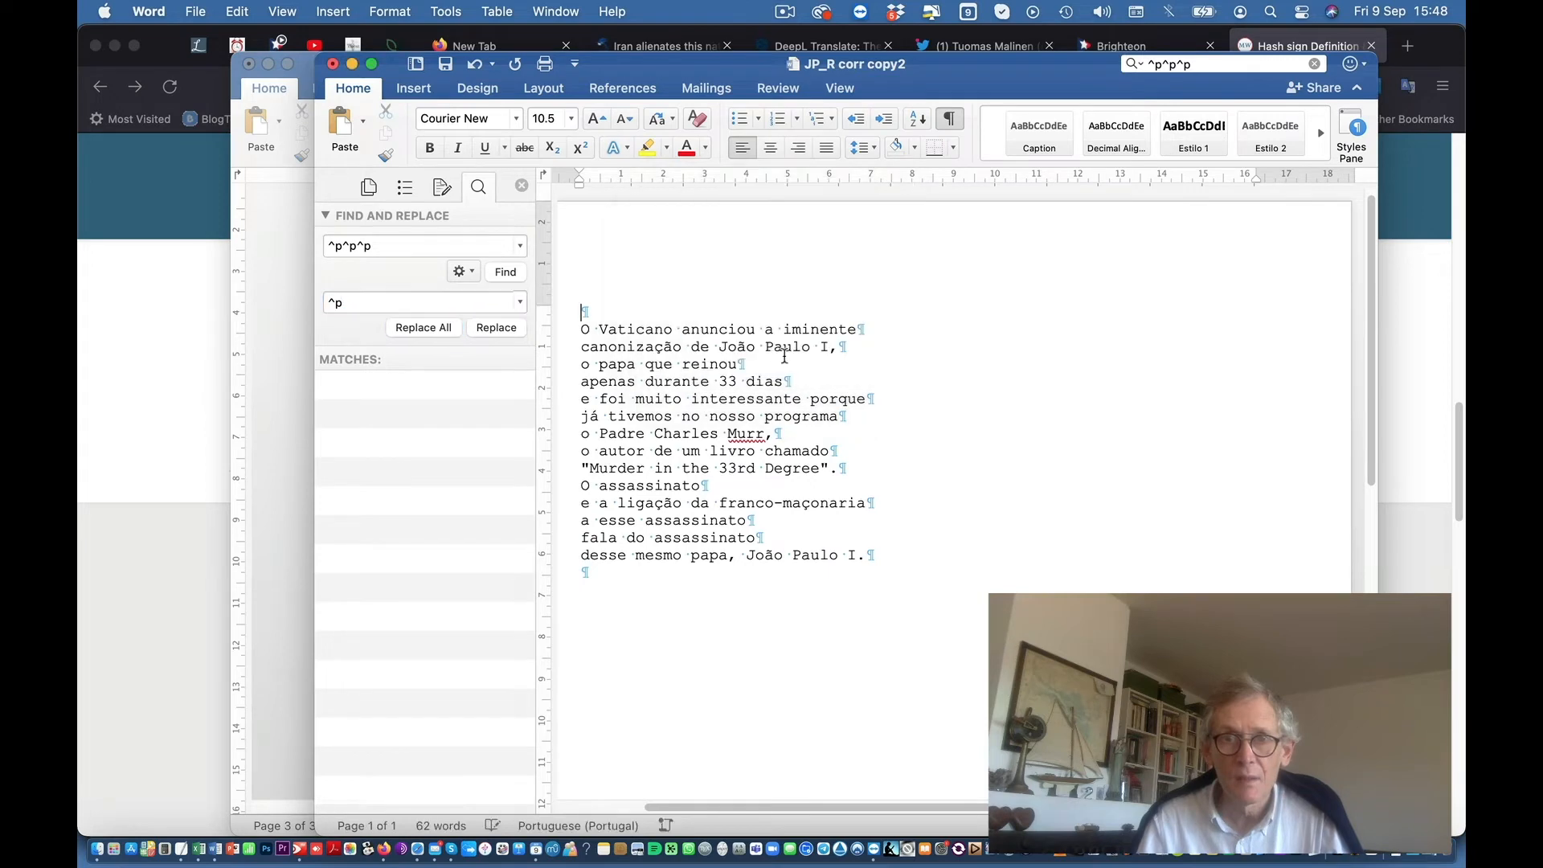
Step: Replace every ^p with nothing to merge the text into one paragraph, then close the document
double_click(392, 245)
key("Right")
key("BackSpace")
key("BackSpace")
key("BackSpace")
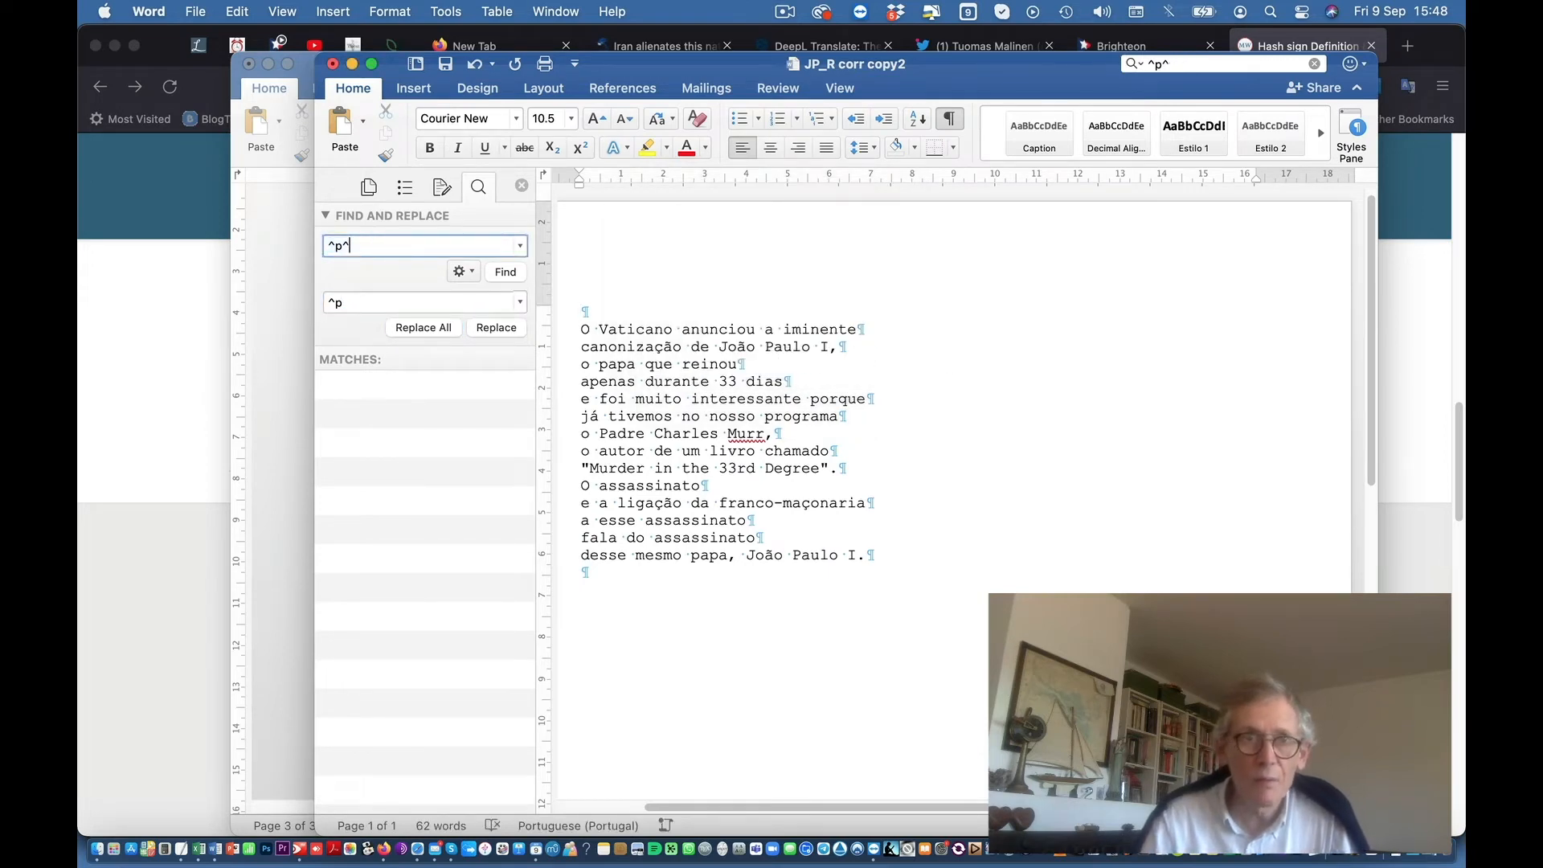
double_click(370, 303)
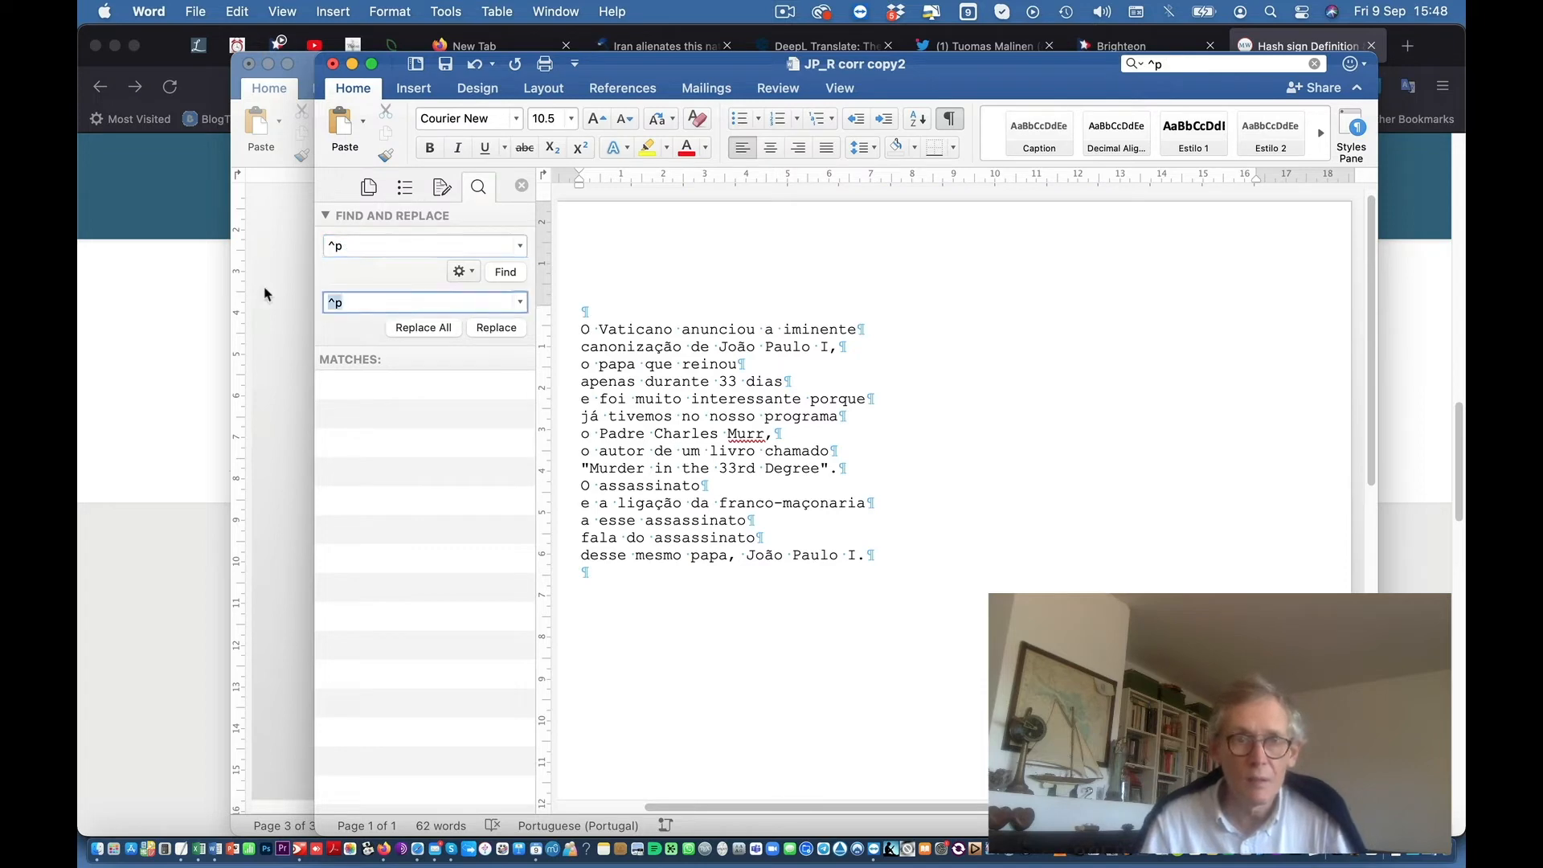
key("BackSpace")
left_click(438, 328)
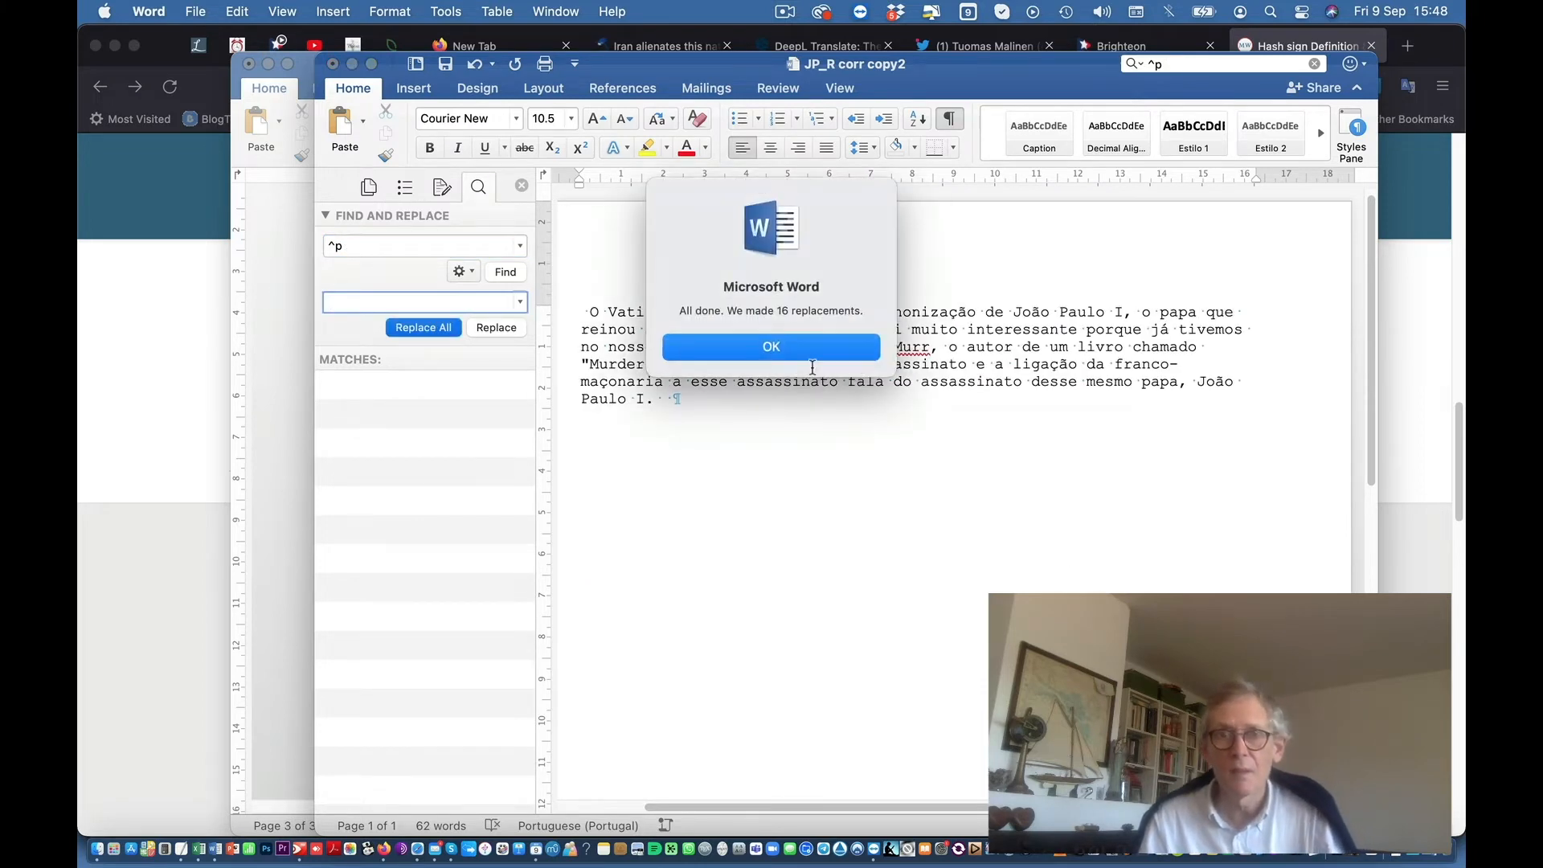
key("Return")
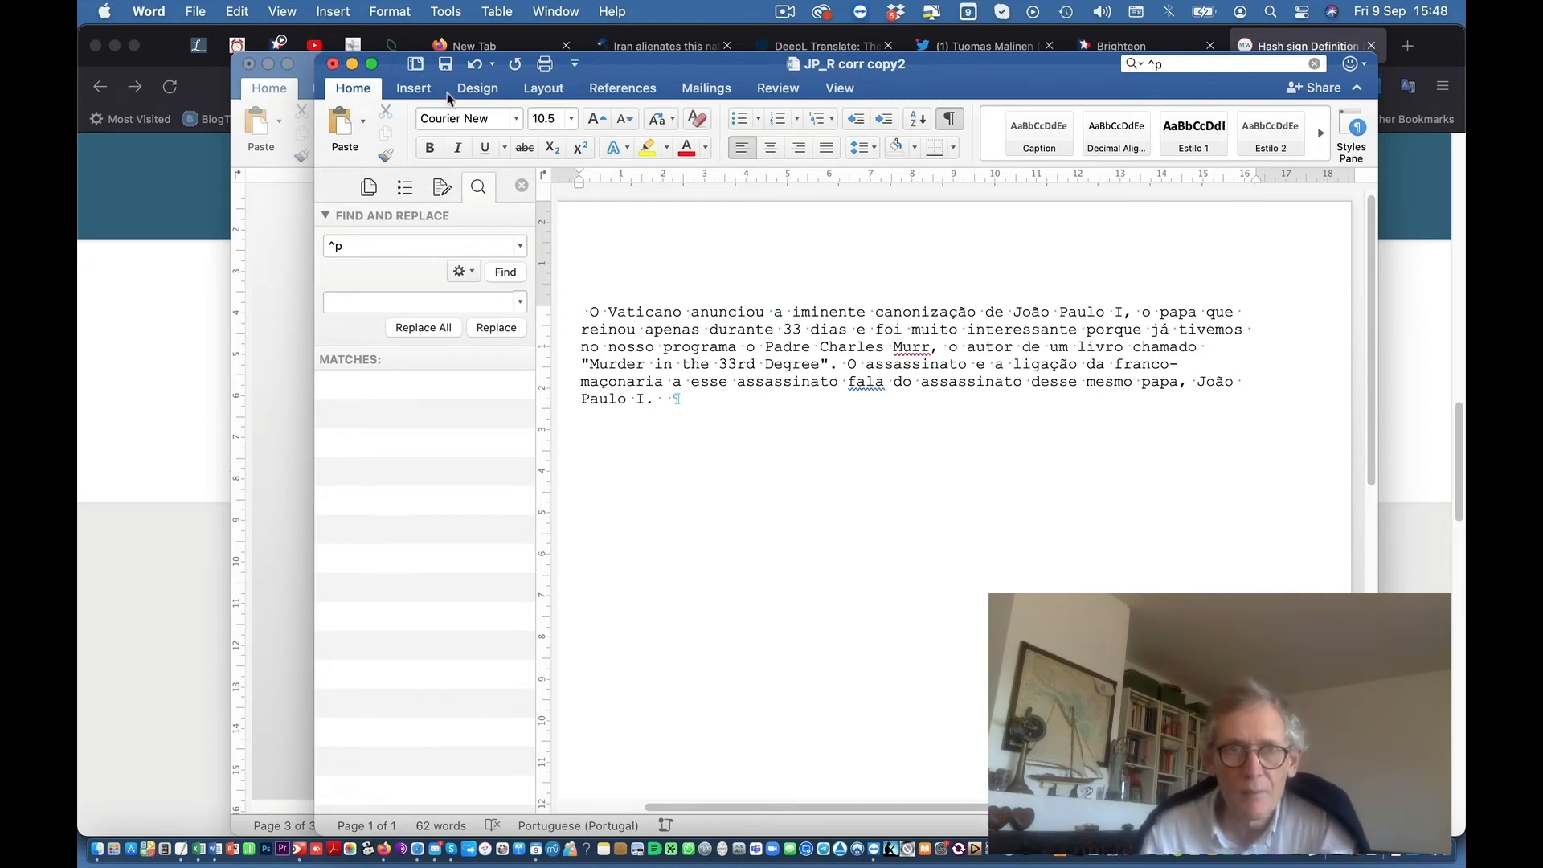
left_click(333, 65)
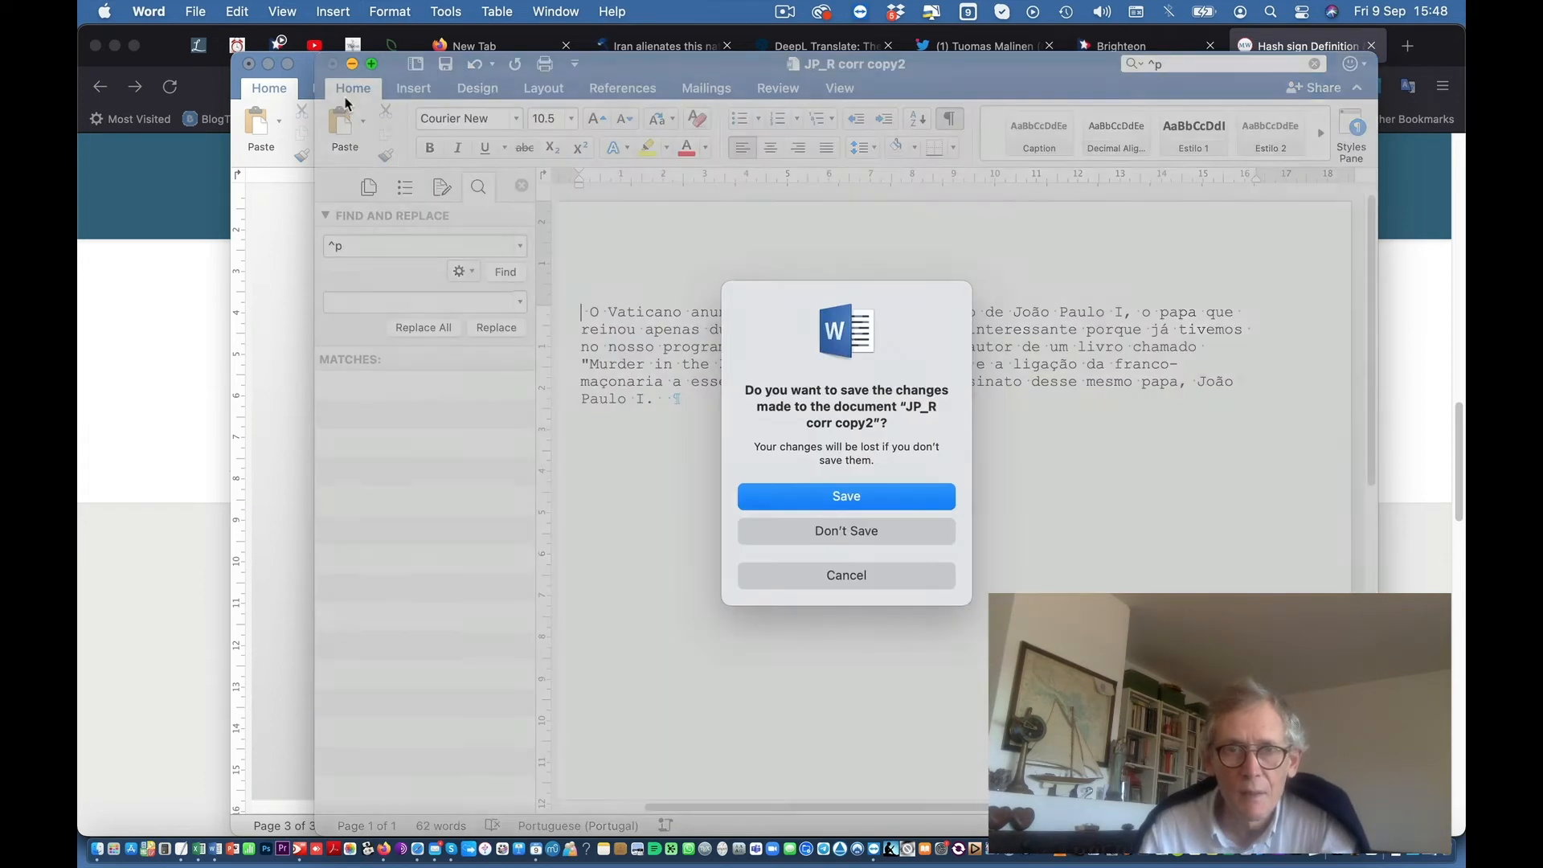
Step: Discard the changes and reopen JP_R corr copy2.docx from its Finder folder
left_click(835, 532)
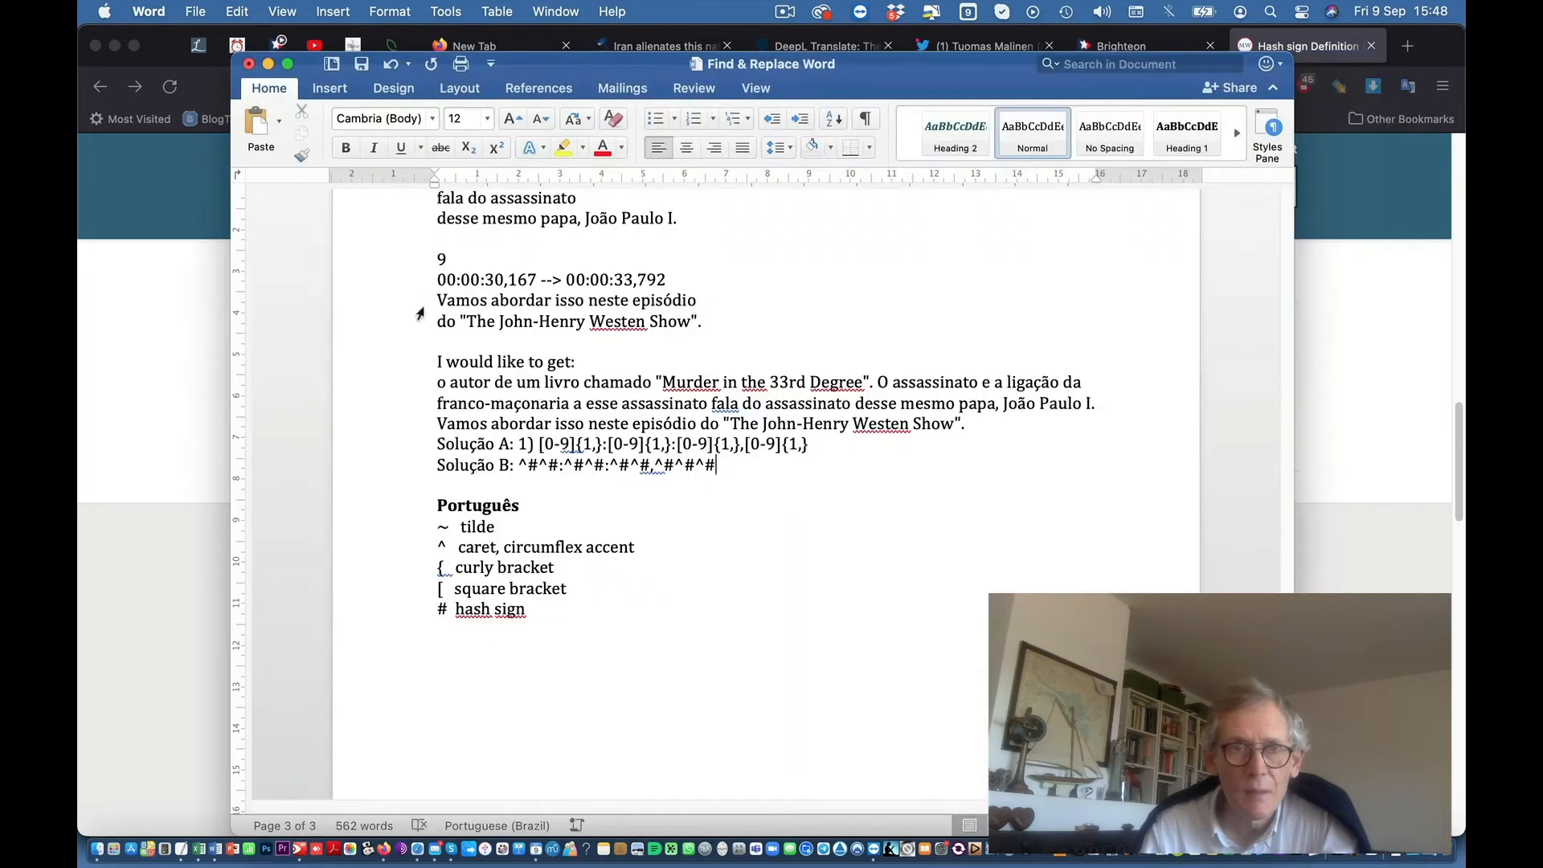
left_click(223, 195)
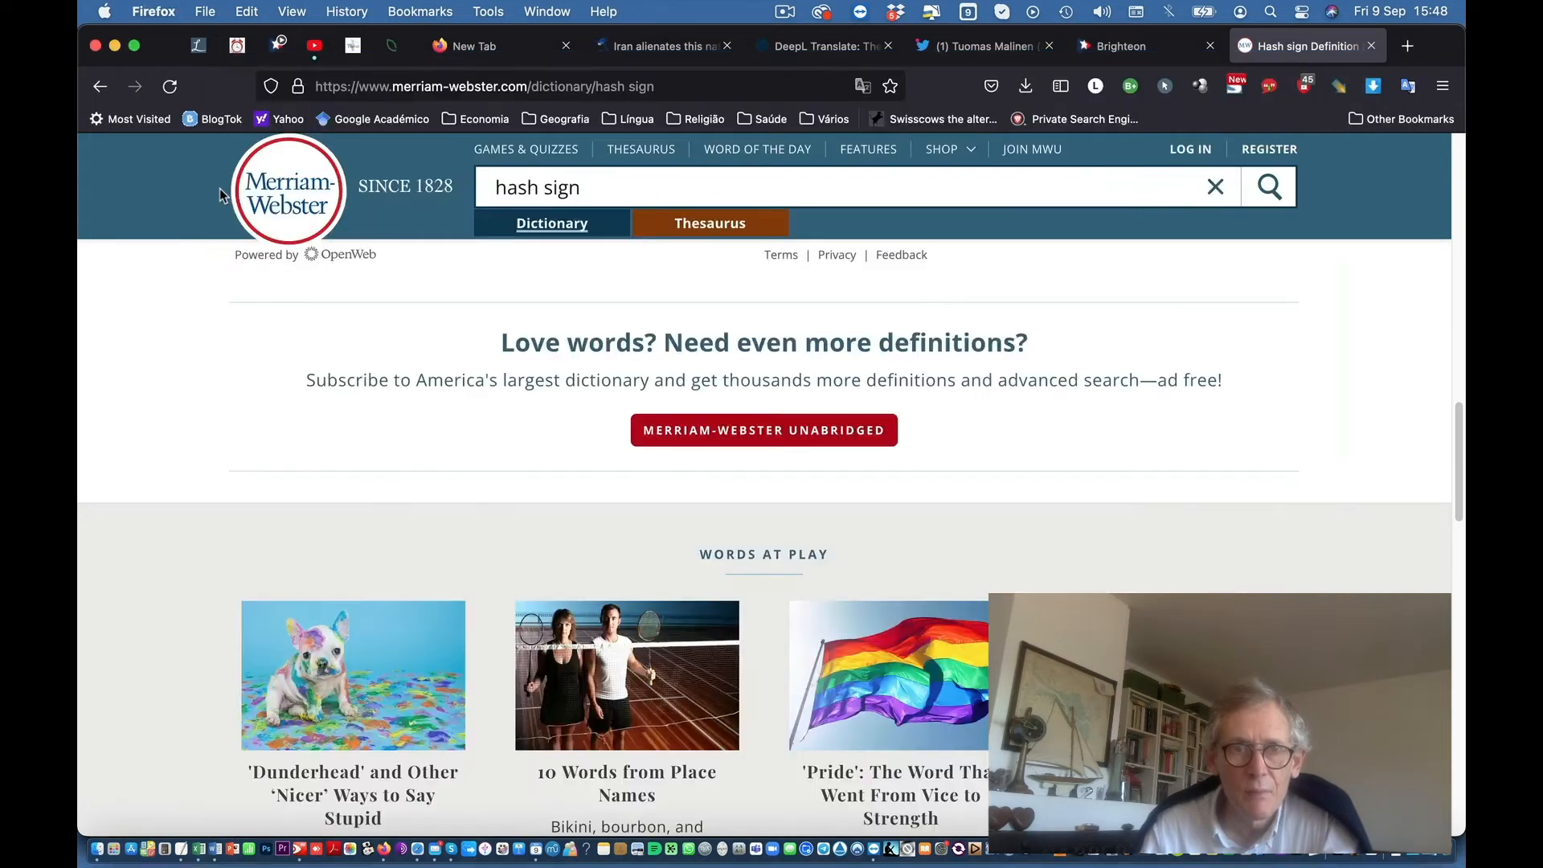
left_click(97, 848)
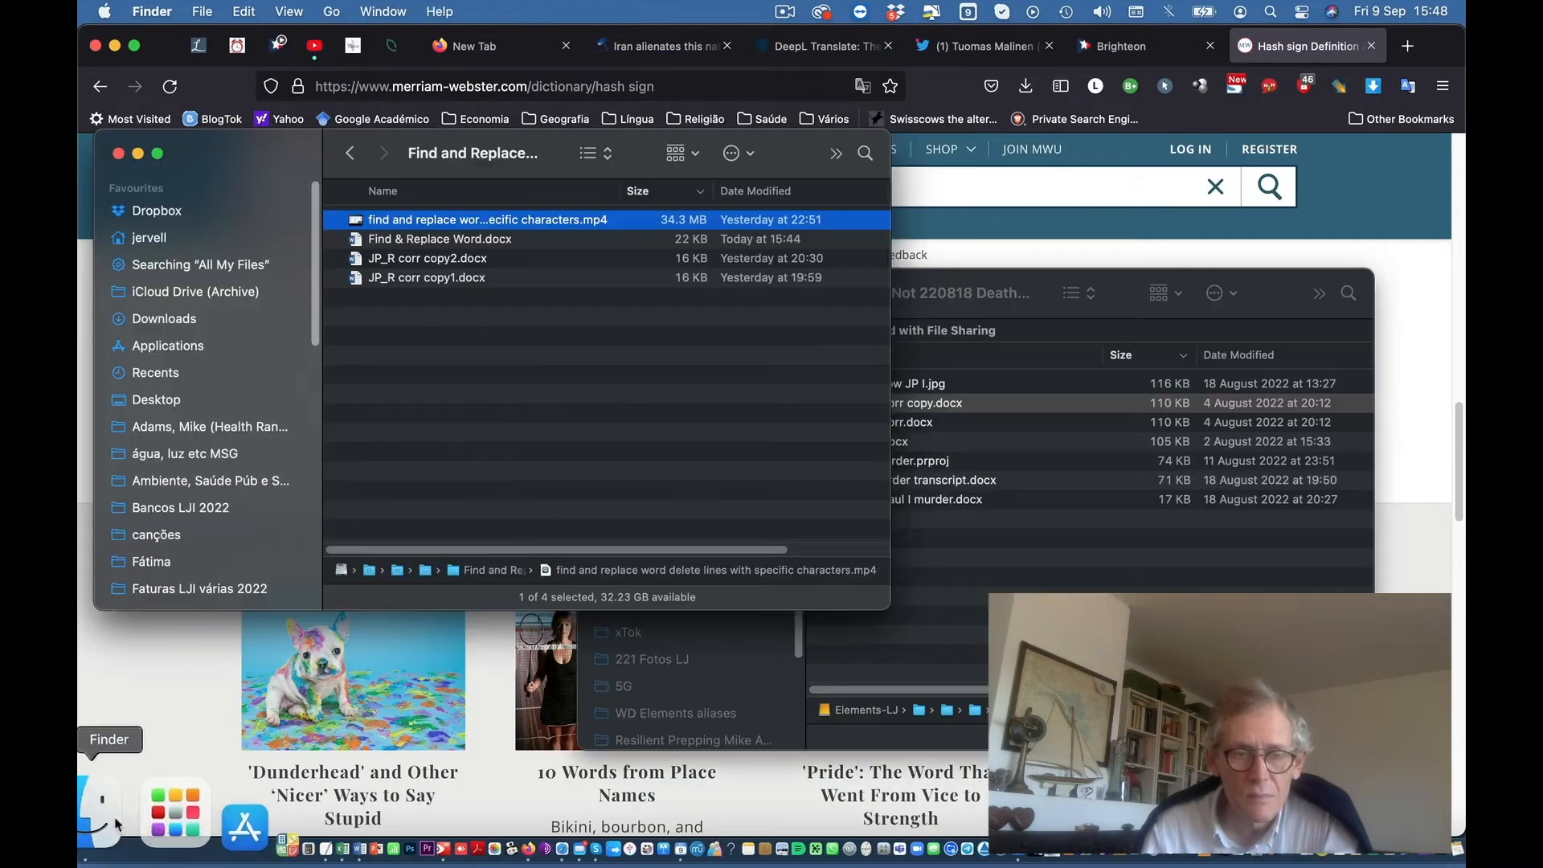
double_click(431, 267)
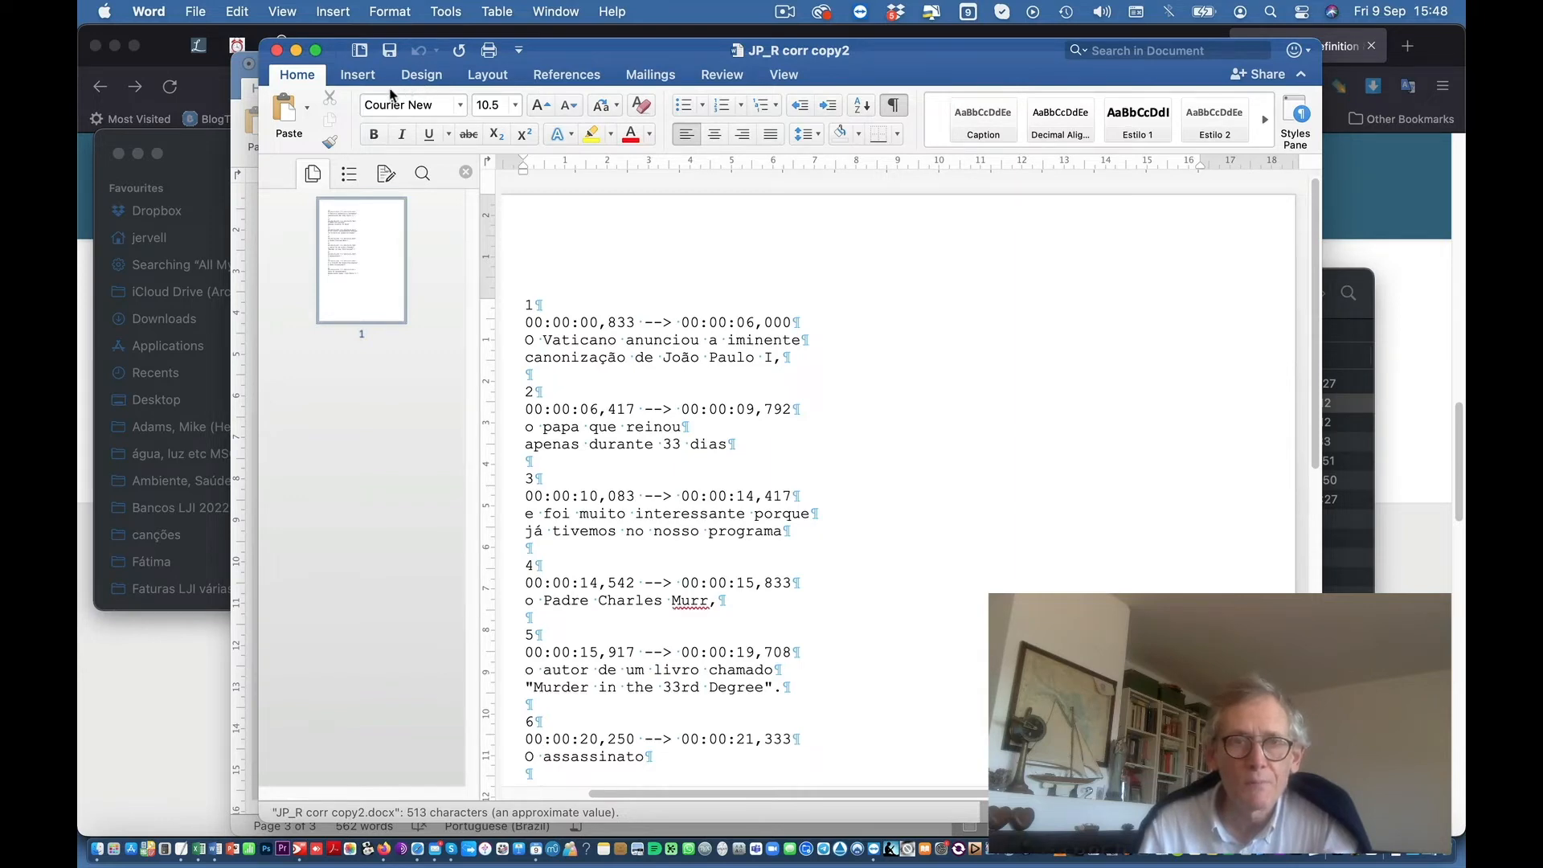
Step: Open Advanced Find and Replace with Use wildcards enabled, then bring the Find & Replace notes forward
left_click(245, 11)
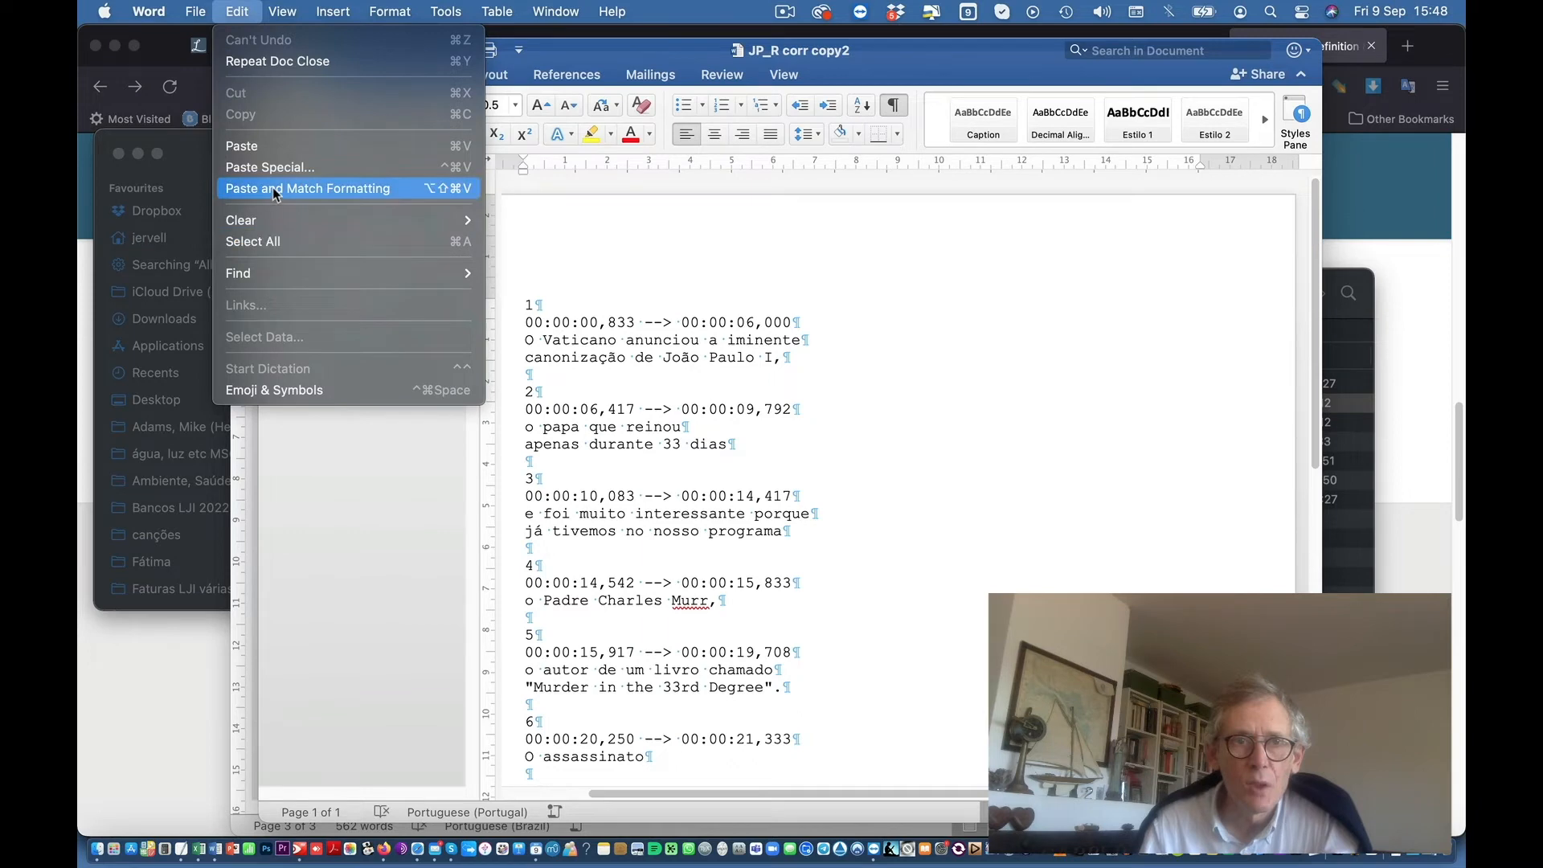
mouse_move(350, 277)
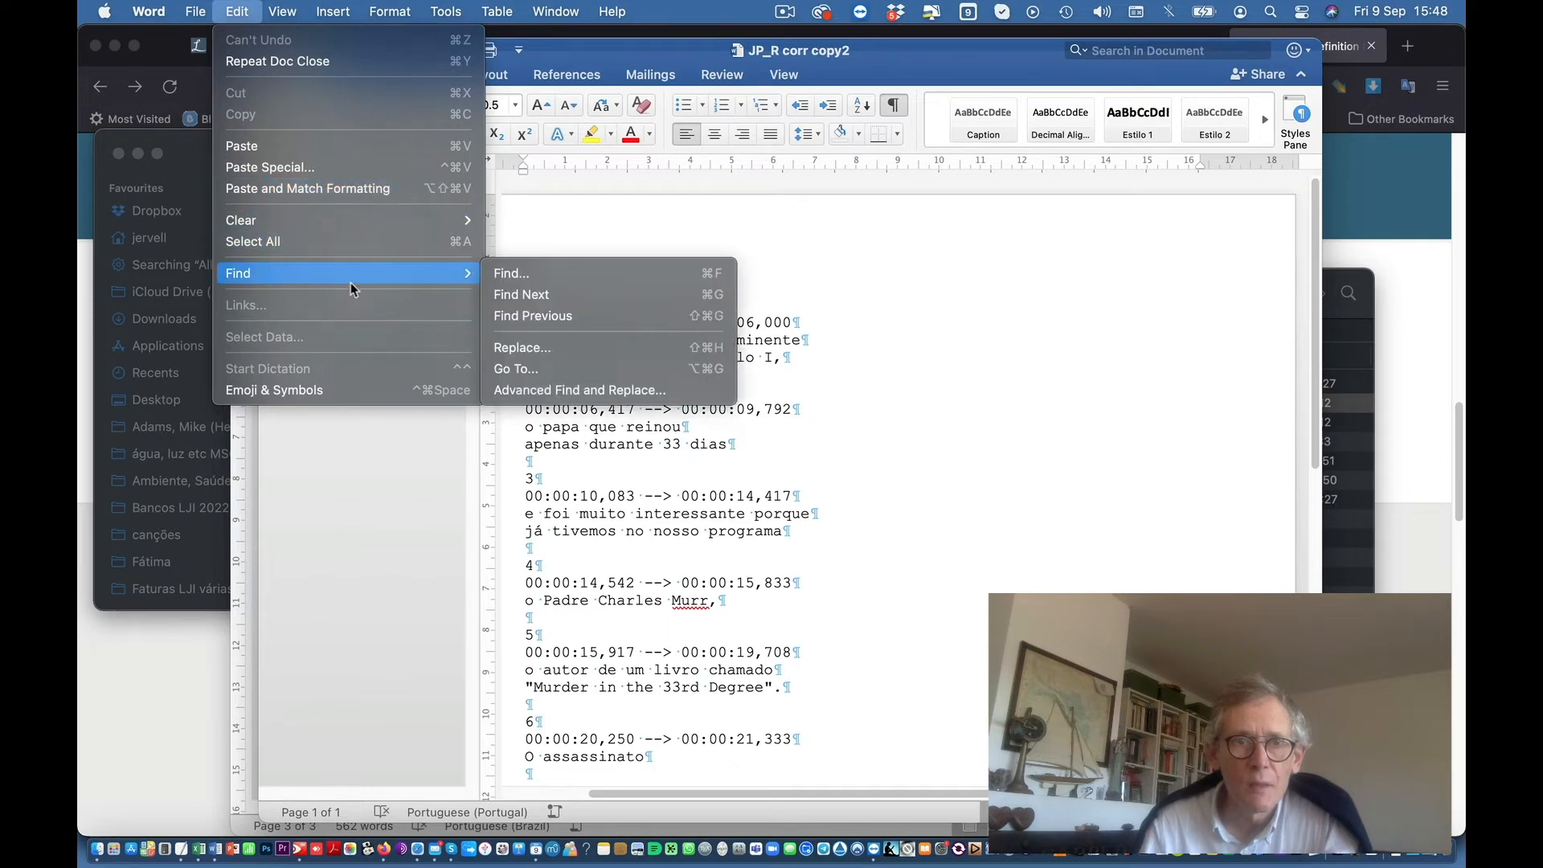
left_click(543, 391)
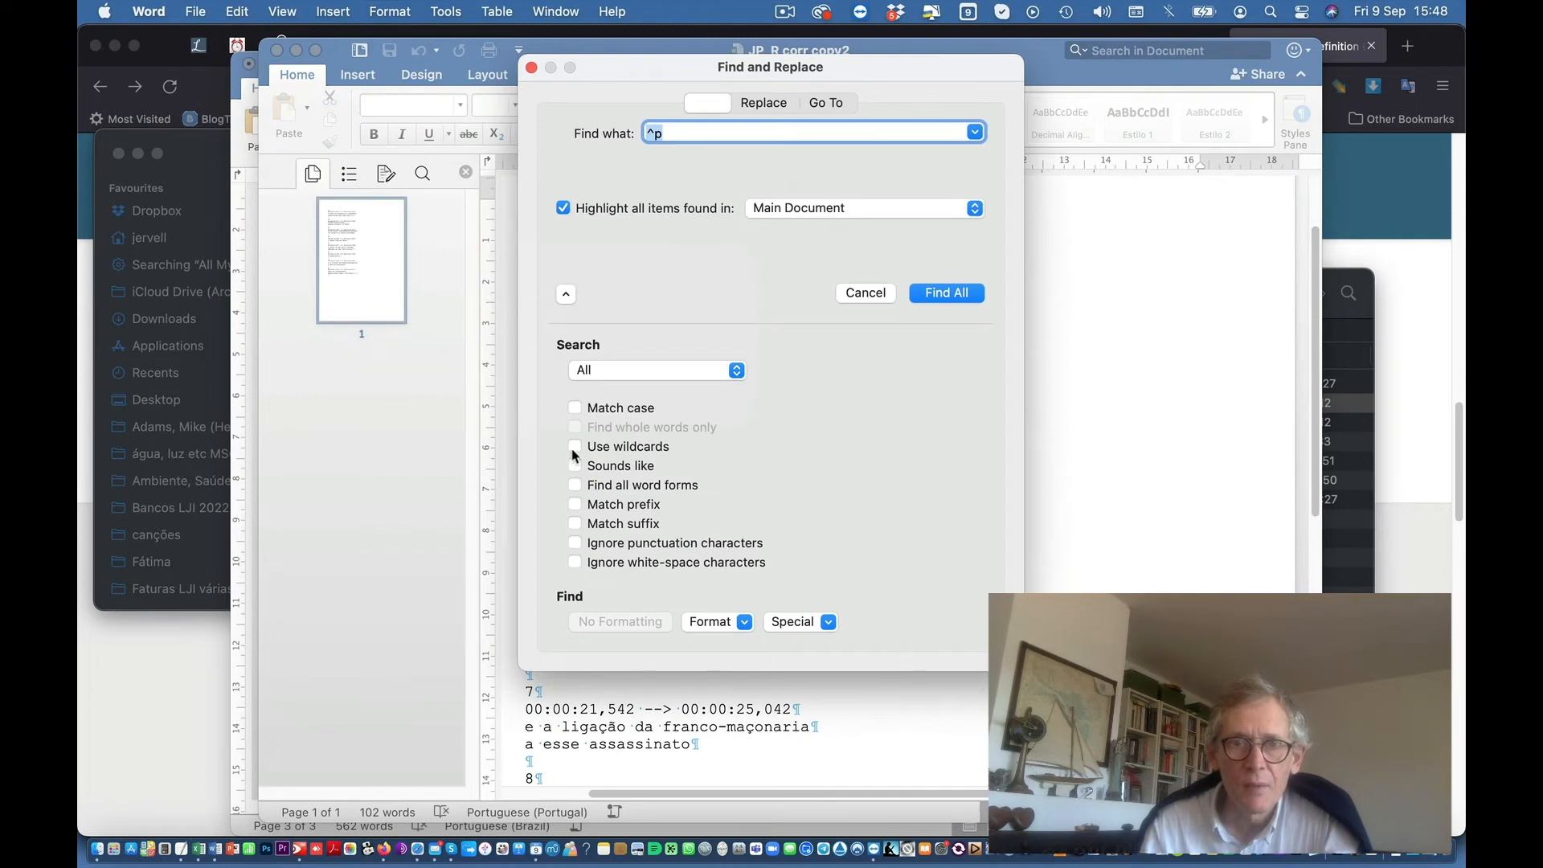
left_click(575, 446)
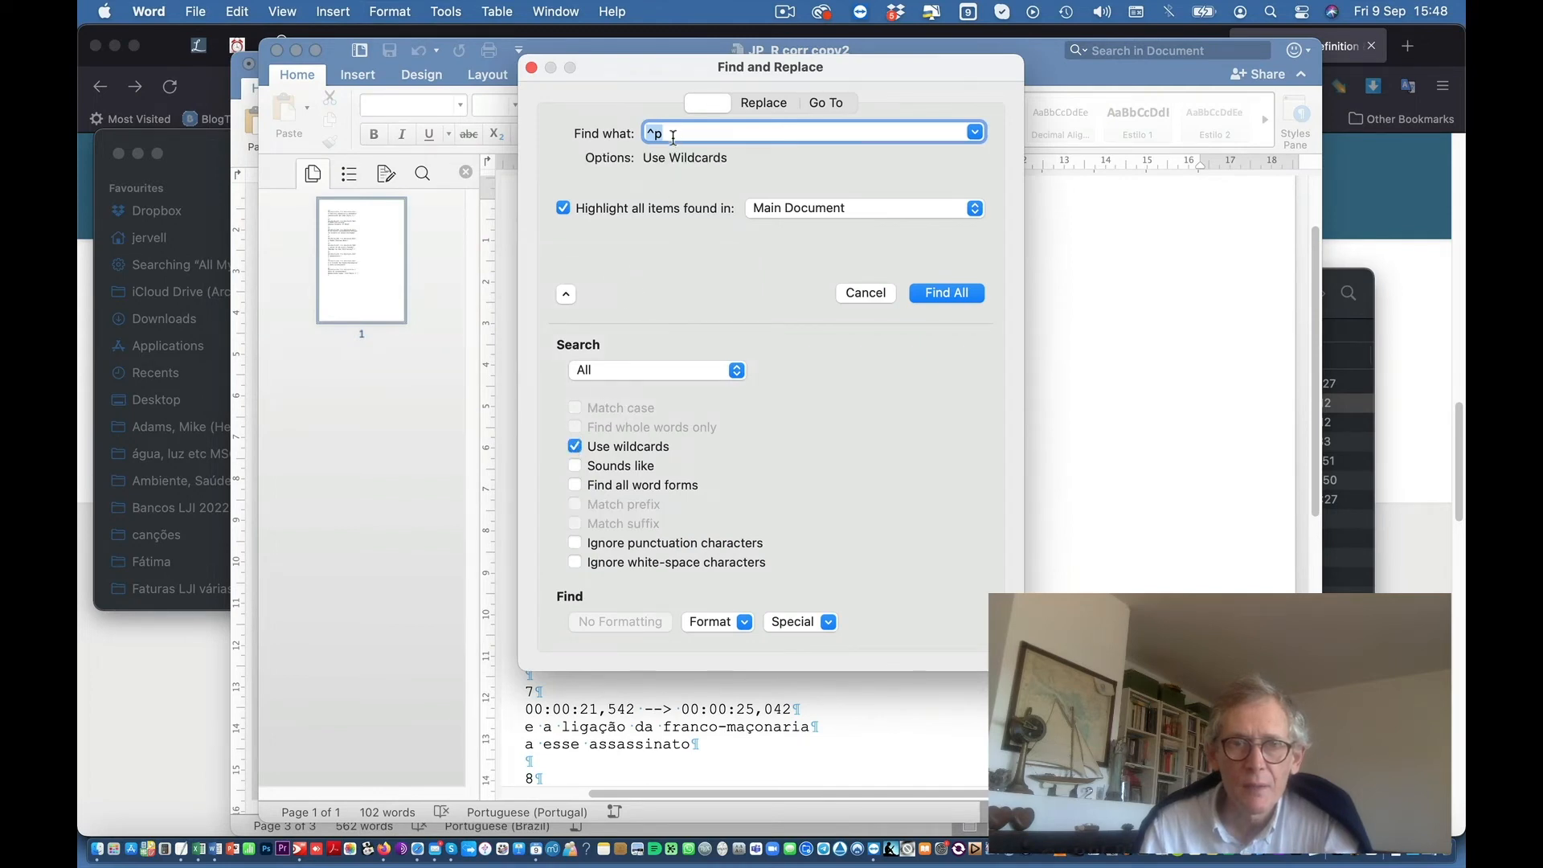
left_click(251, 764)
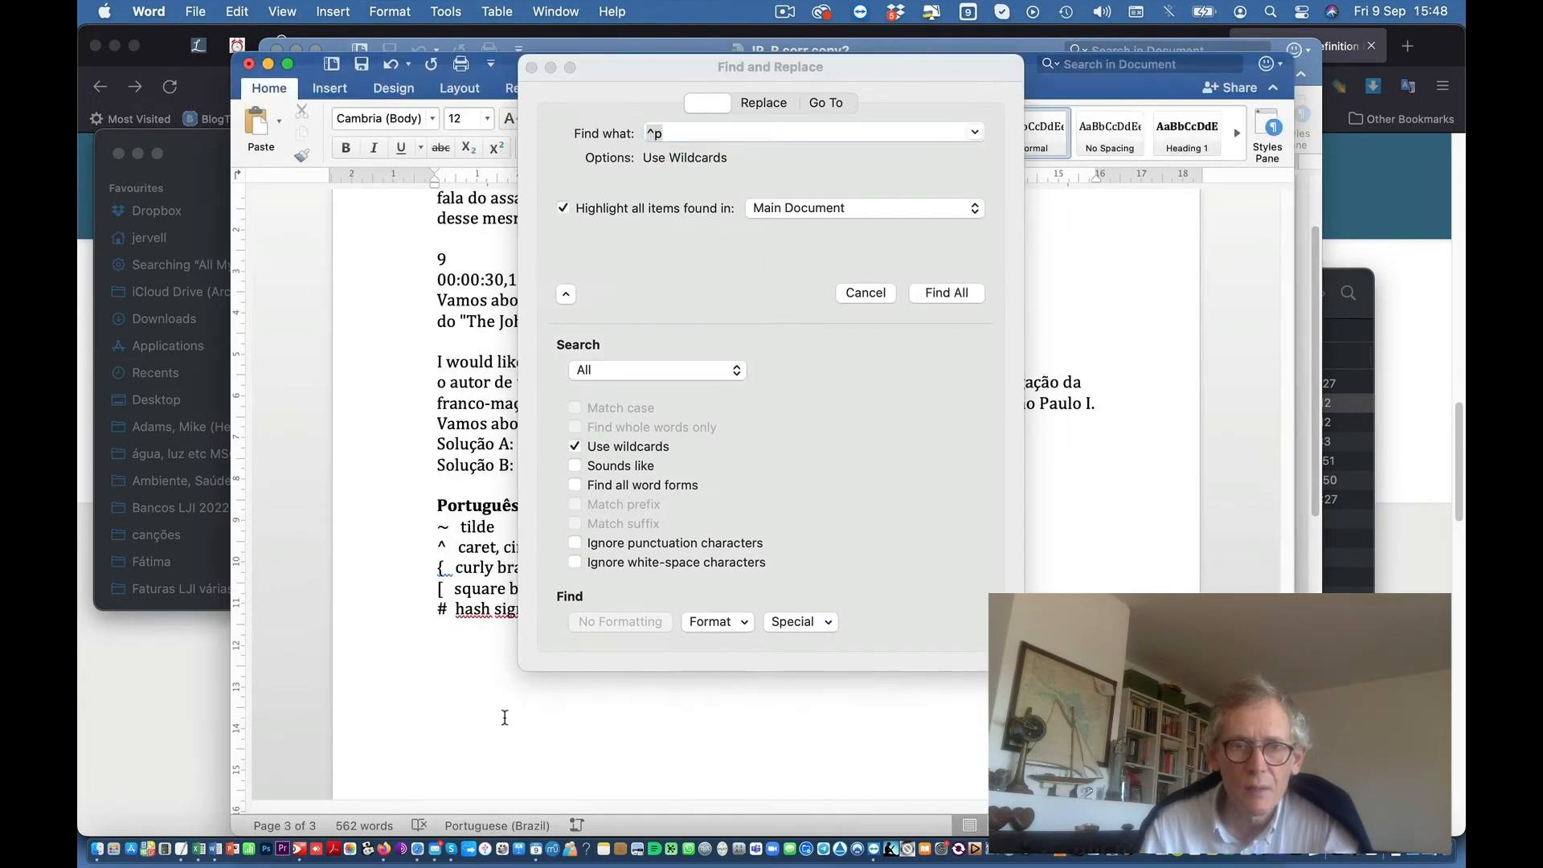
Step: Switch to the Find & Replace notes and find the Solução lines, moving the search dialog aside
key("ctrl+Down")
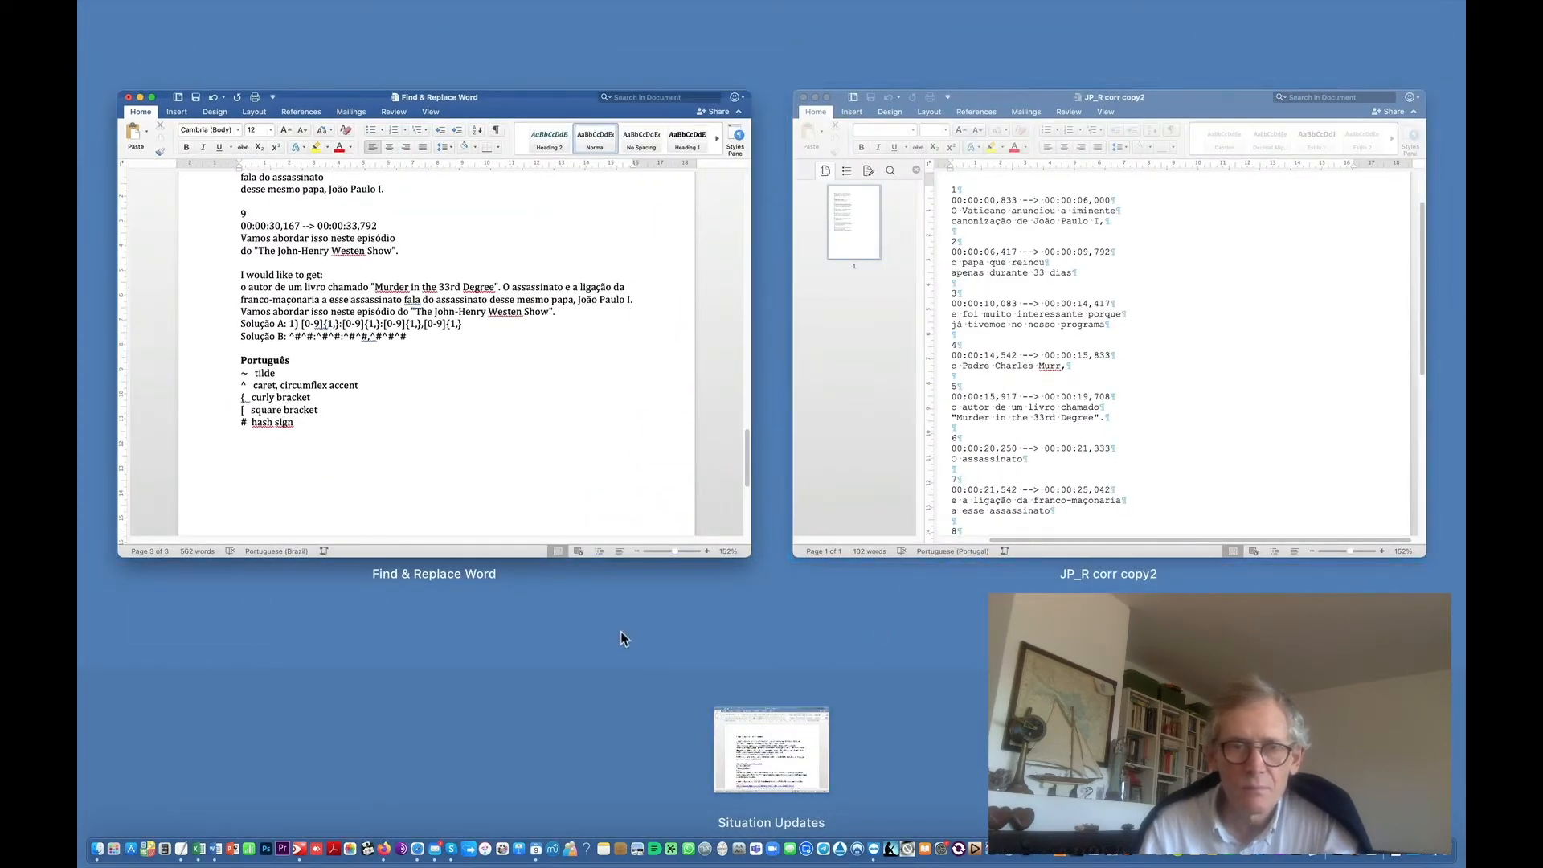
left_click(517, 506)
left_click(383, 471)
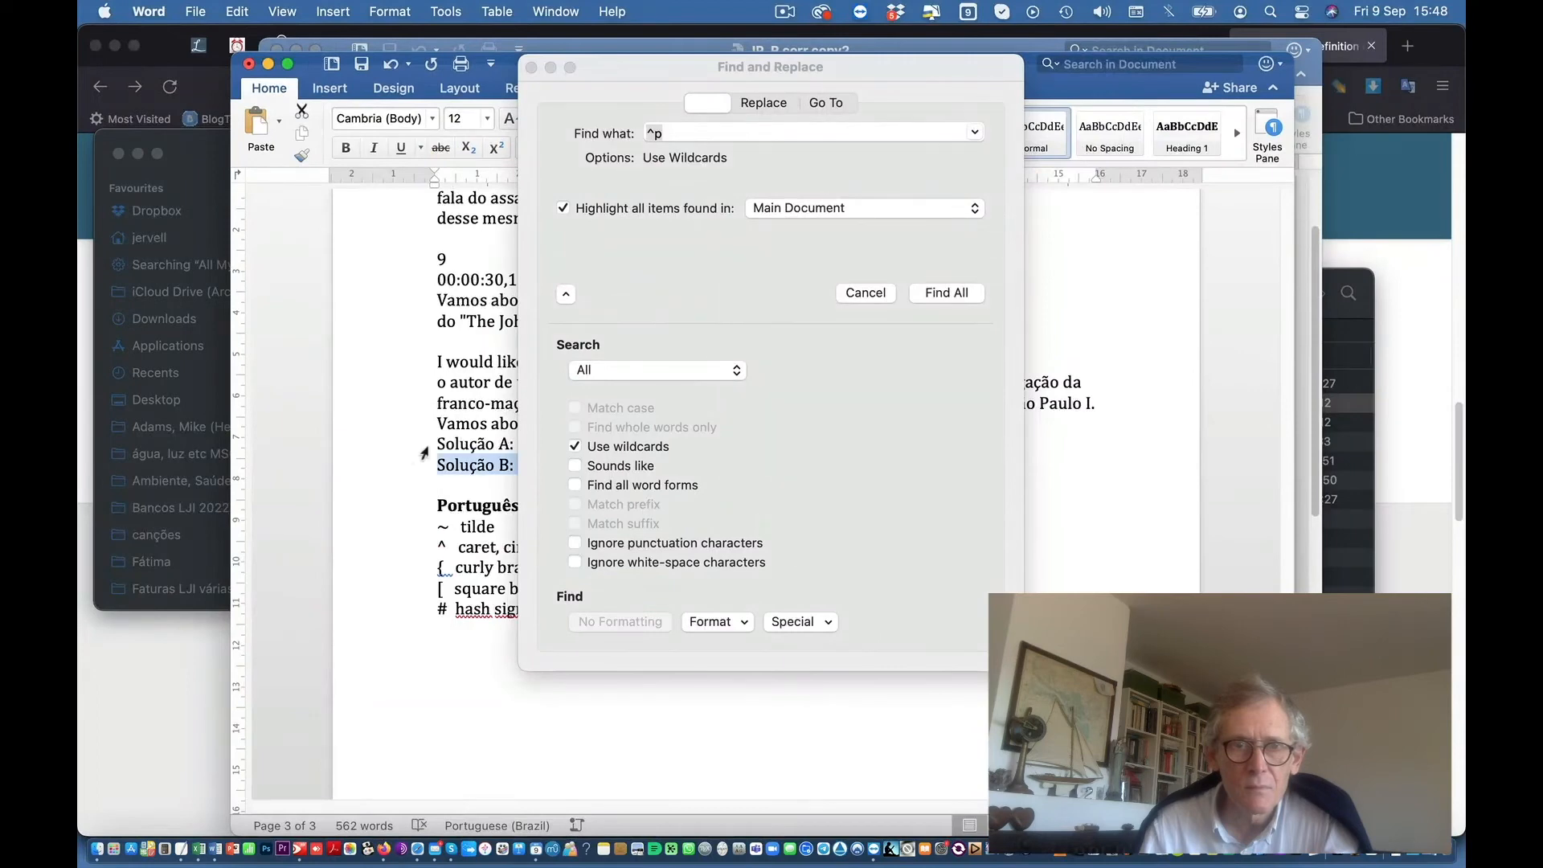
scroll(377, 450, "up", 4)
scroll(366, 434, "down", 7)
scroll(374, 436, "down", 3)
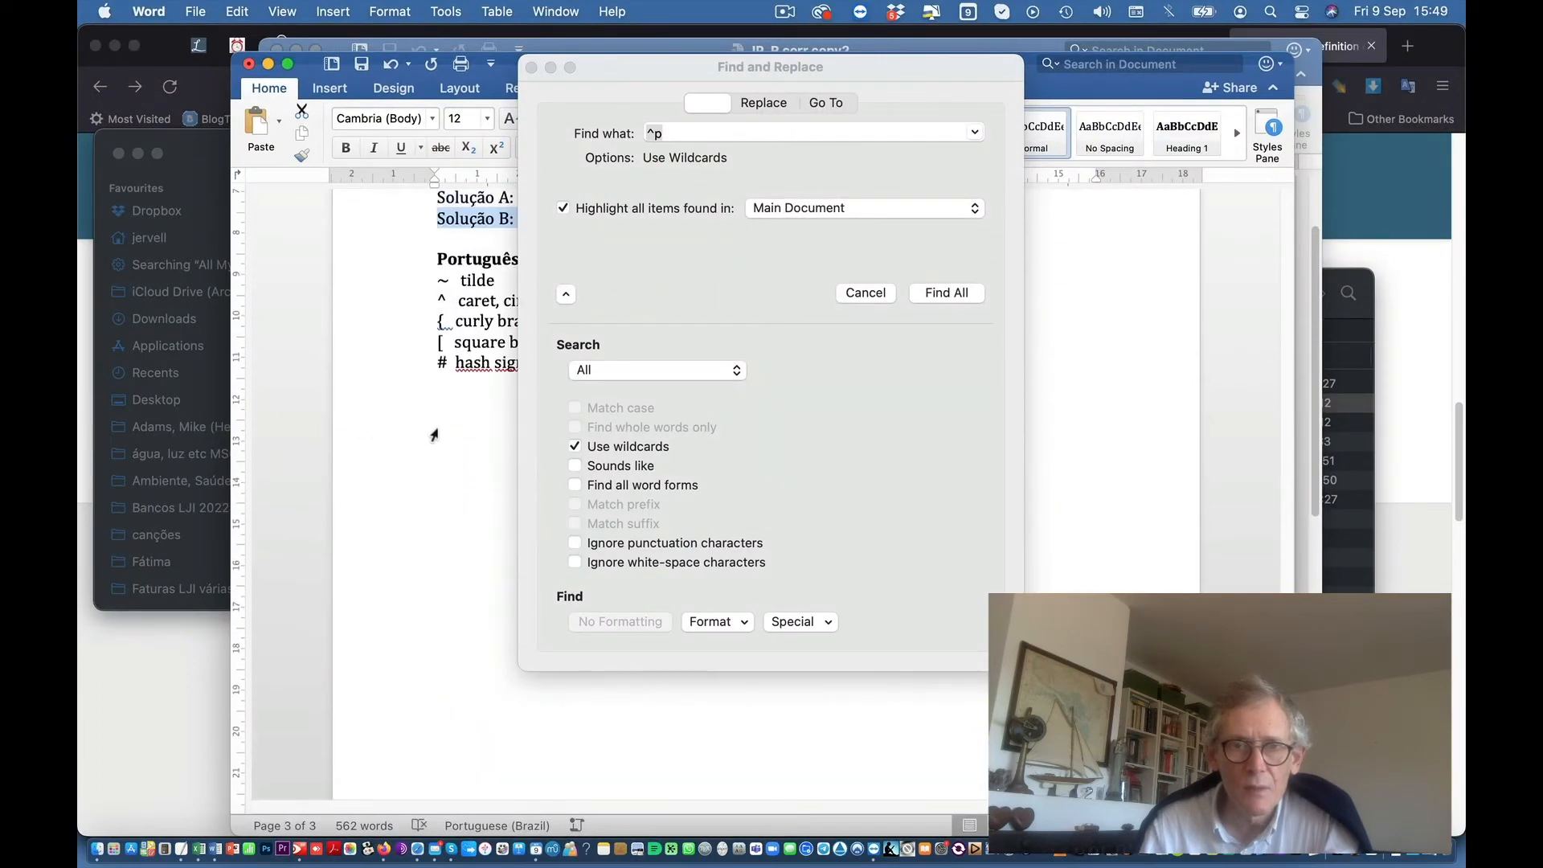
left_click_drag(662, 87, 842, 134)
scroll(568, 356, "up", 4)
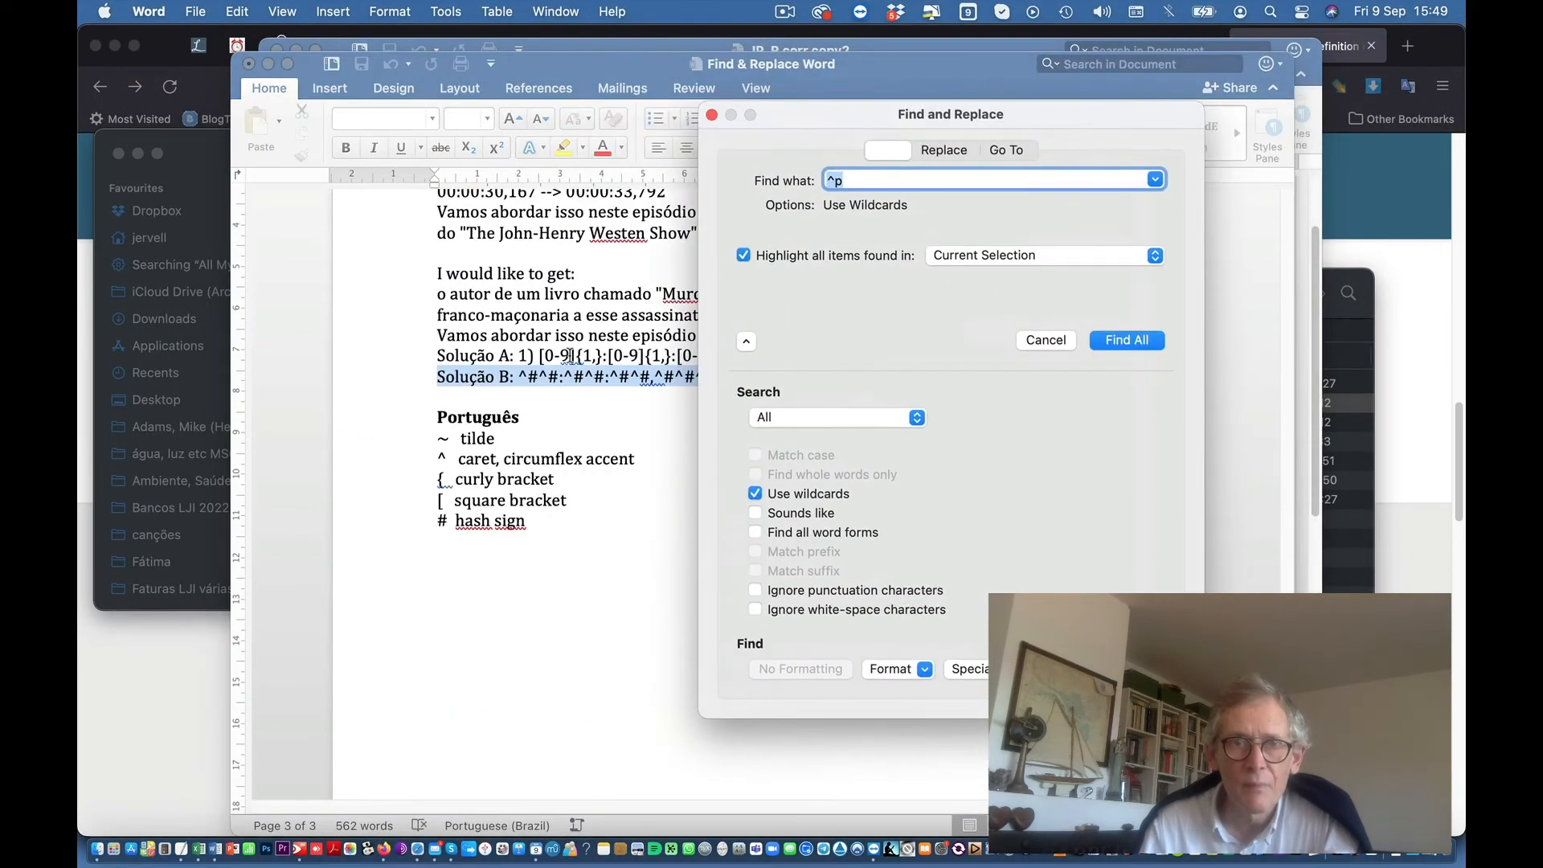
left_click(673, 353)
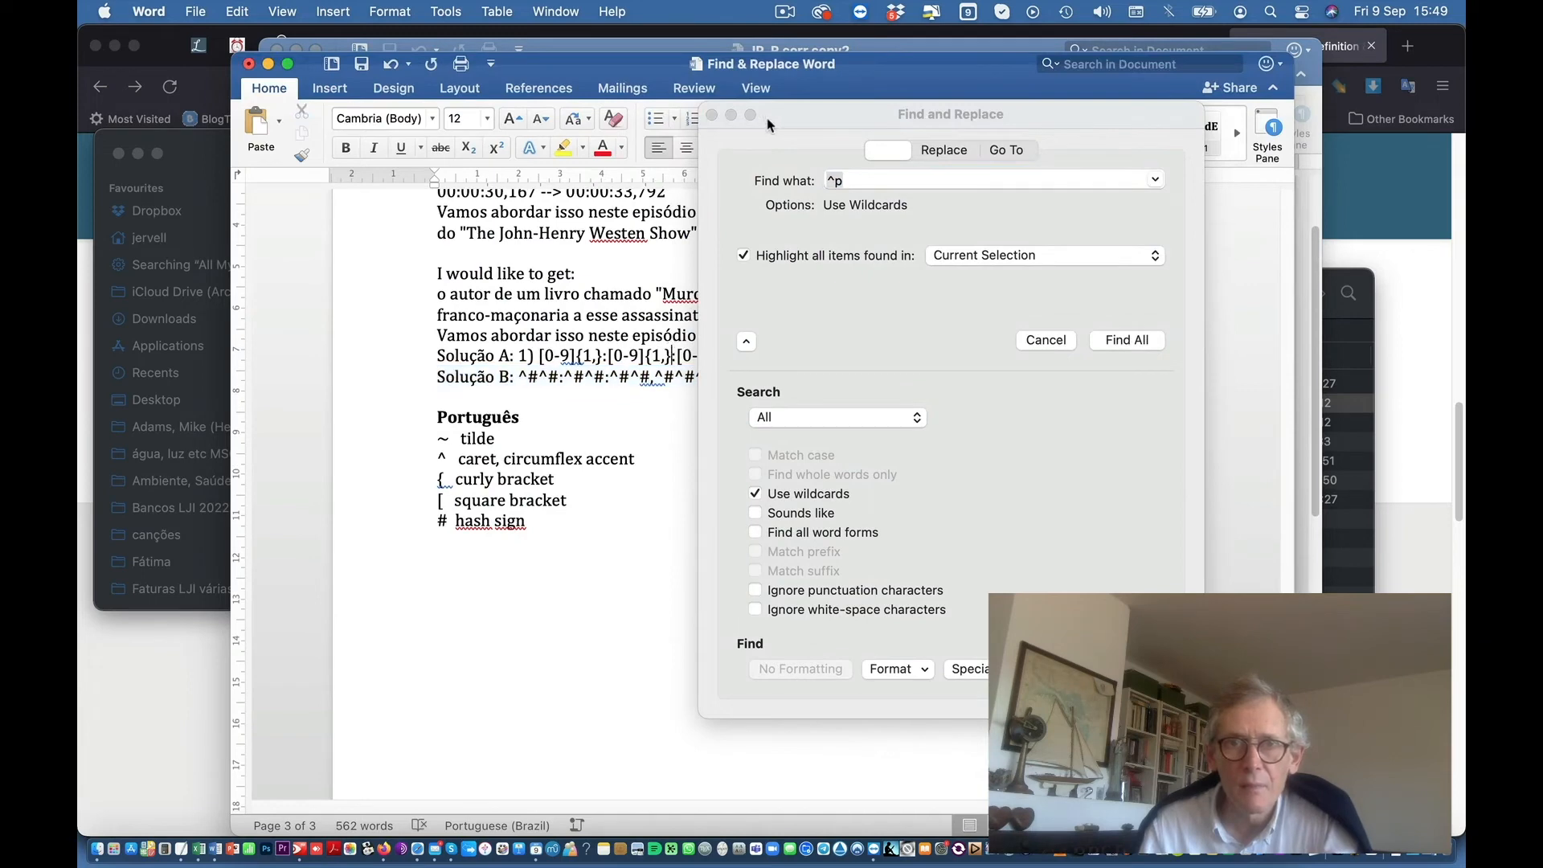
Step: Put the Solução A pattern [0-9]{1,}:[0-9]{1,}:[0-9]{1,},[0-9]{1,} into Find what
left_click_drag(809, 128, 1217, 349)
left_click(670, 355)
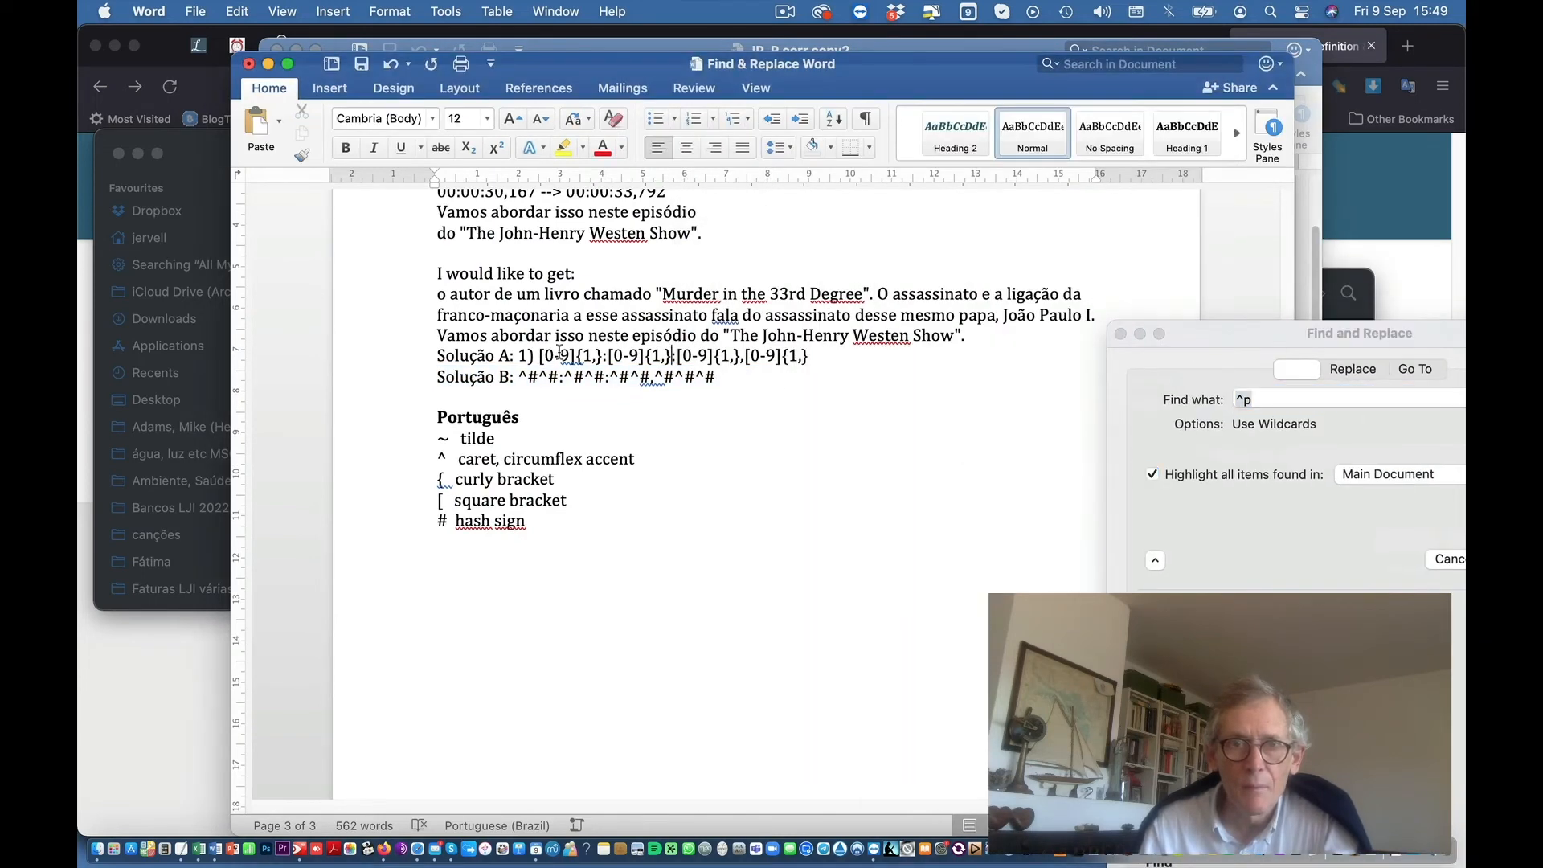
left_click_drag(538, 355, 818, 363)
key("super+c")
left_click(1232, 340)
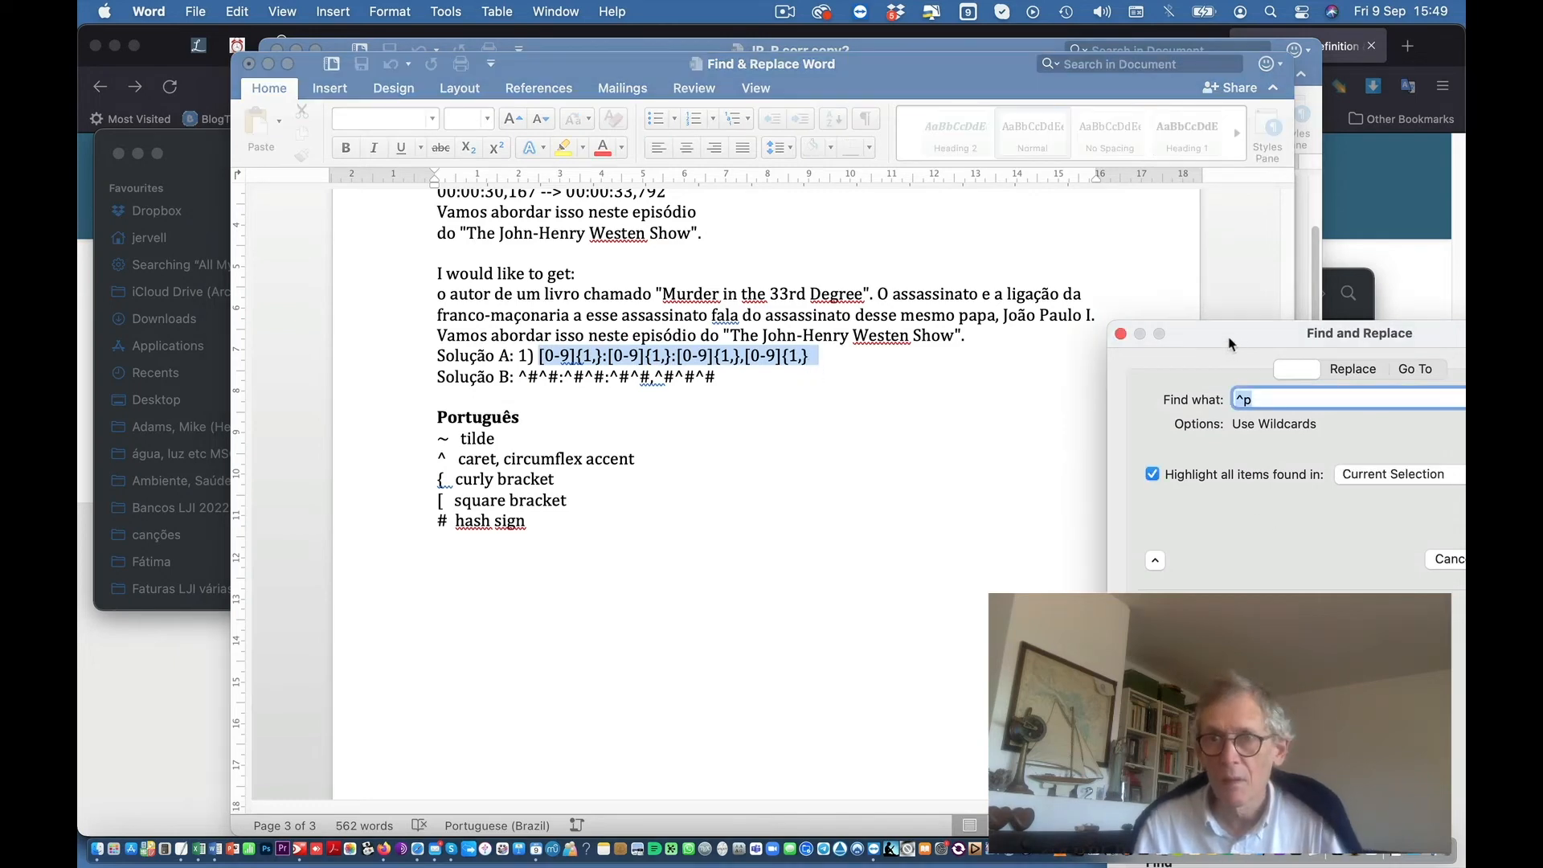
left_click_drag(1232, 341, 677, 181)
key("super+v")
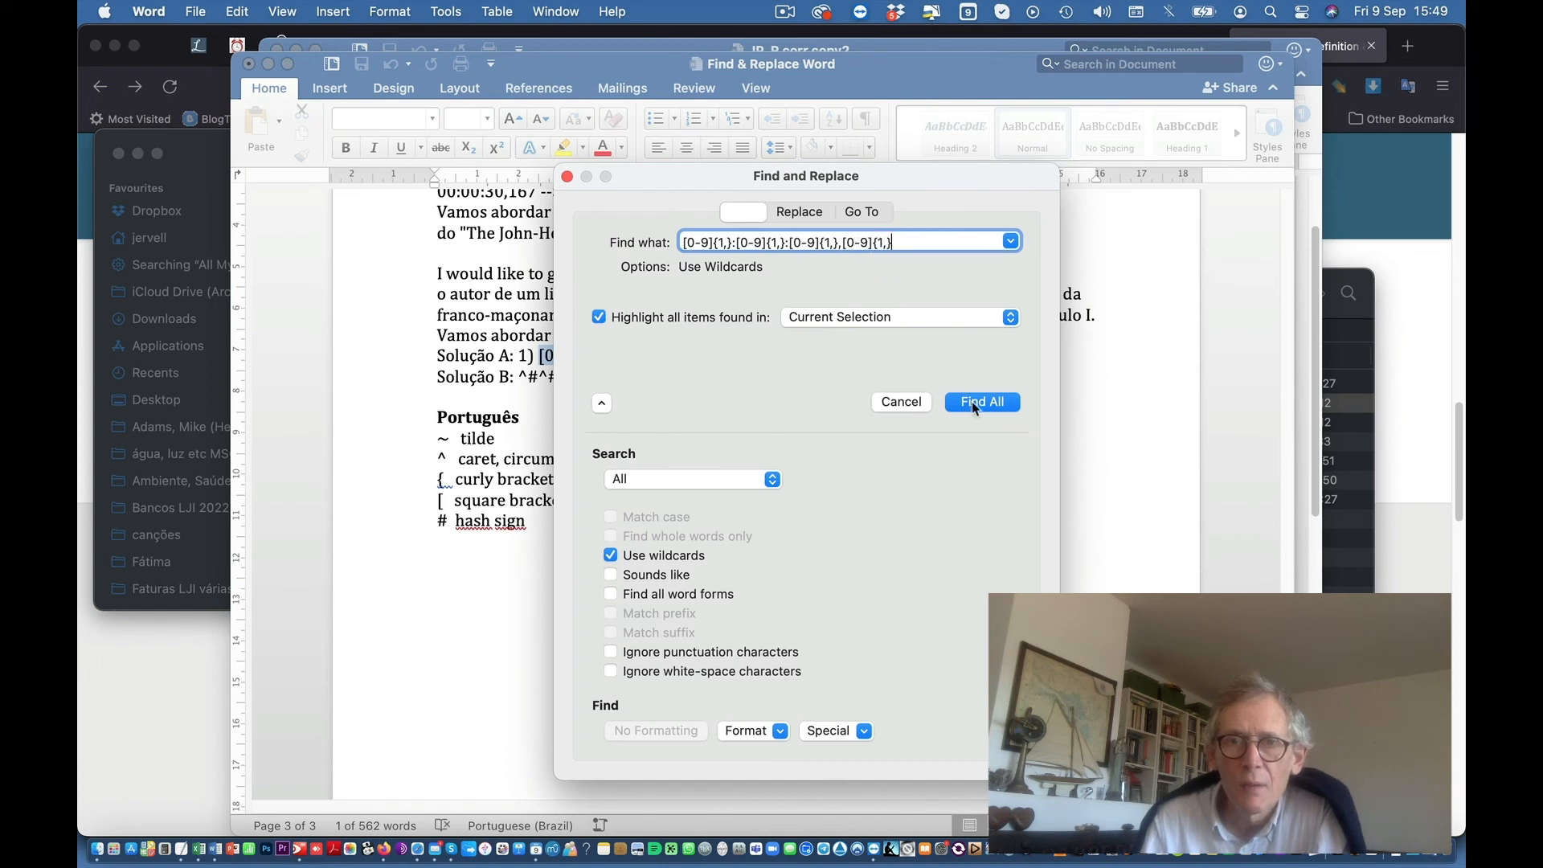
Step: In JP_R corr copy2, use Find All with the wildcard pattern to highlight all 16 timecodes
mouse_move(78, 1)
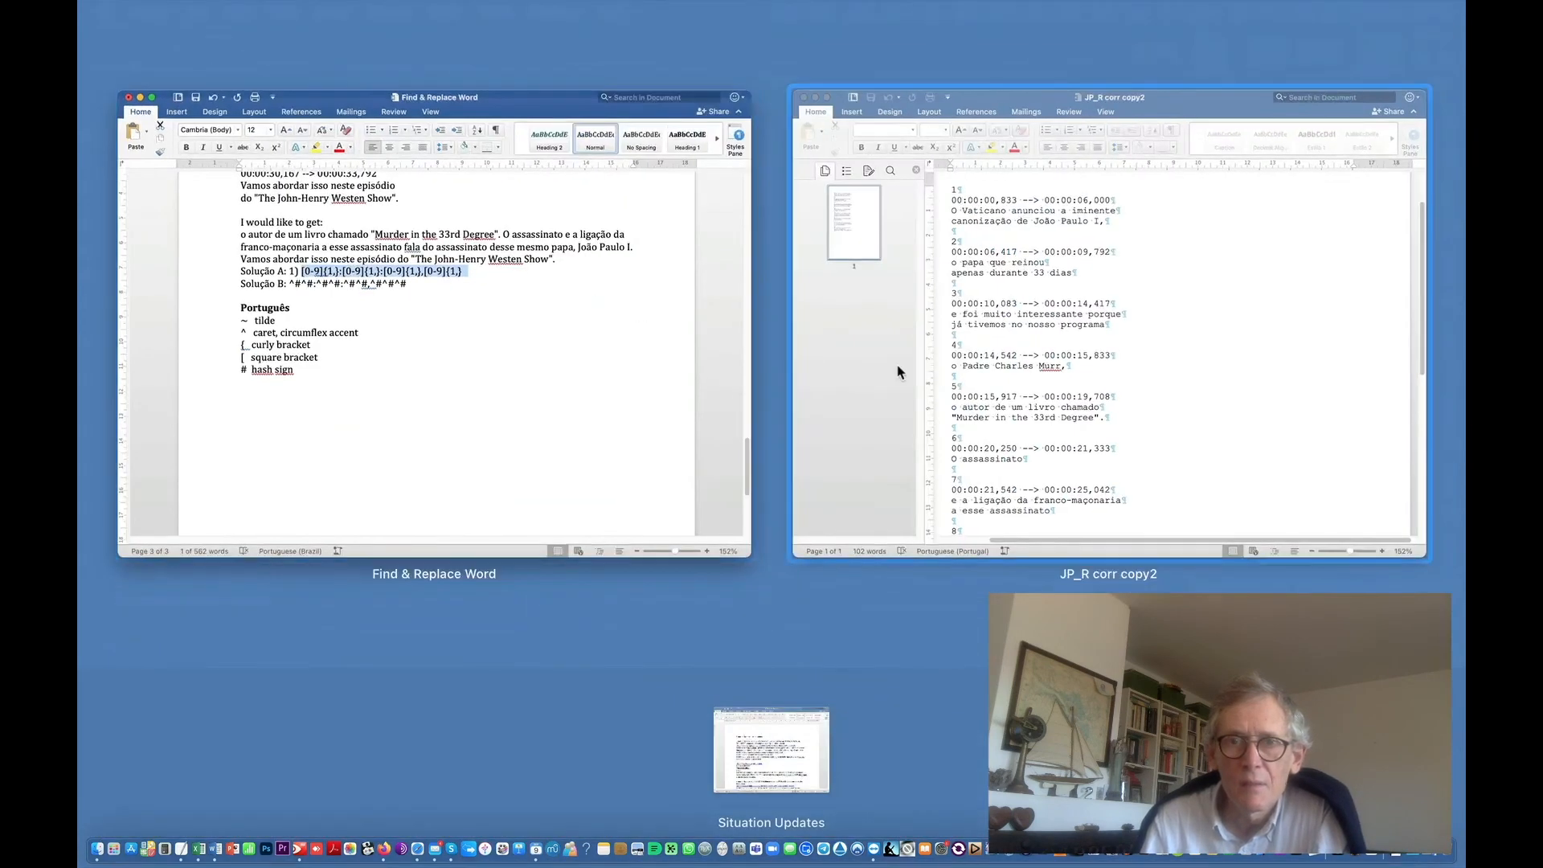
left_click(896, 368)
left_click(982, 401)
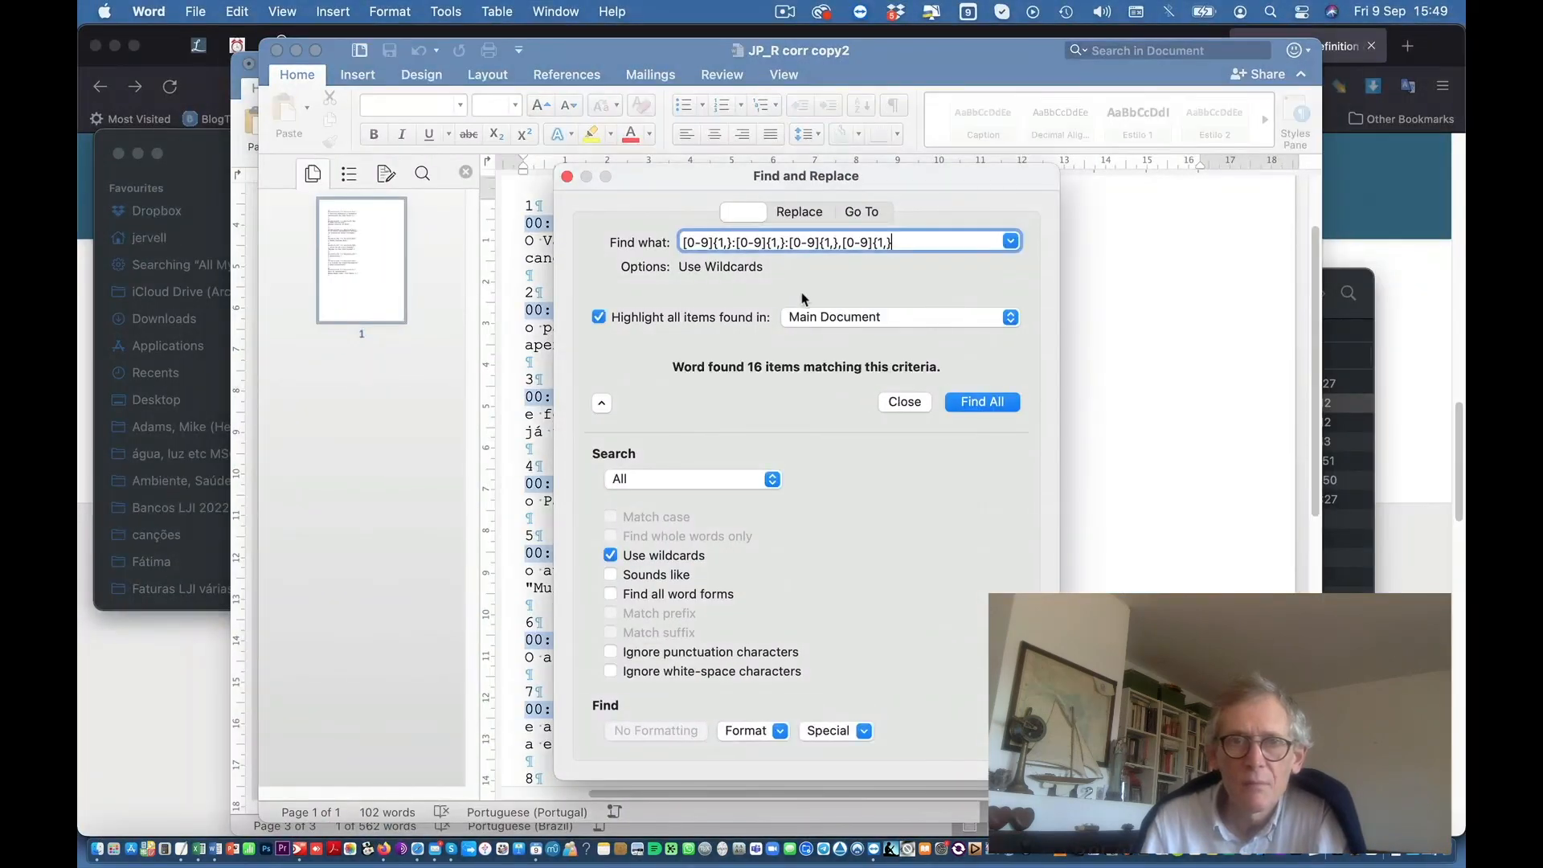
left_click_drag(646, 186, 965, 171)
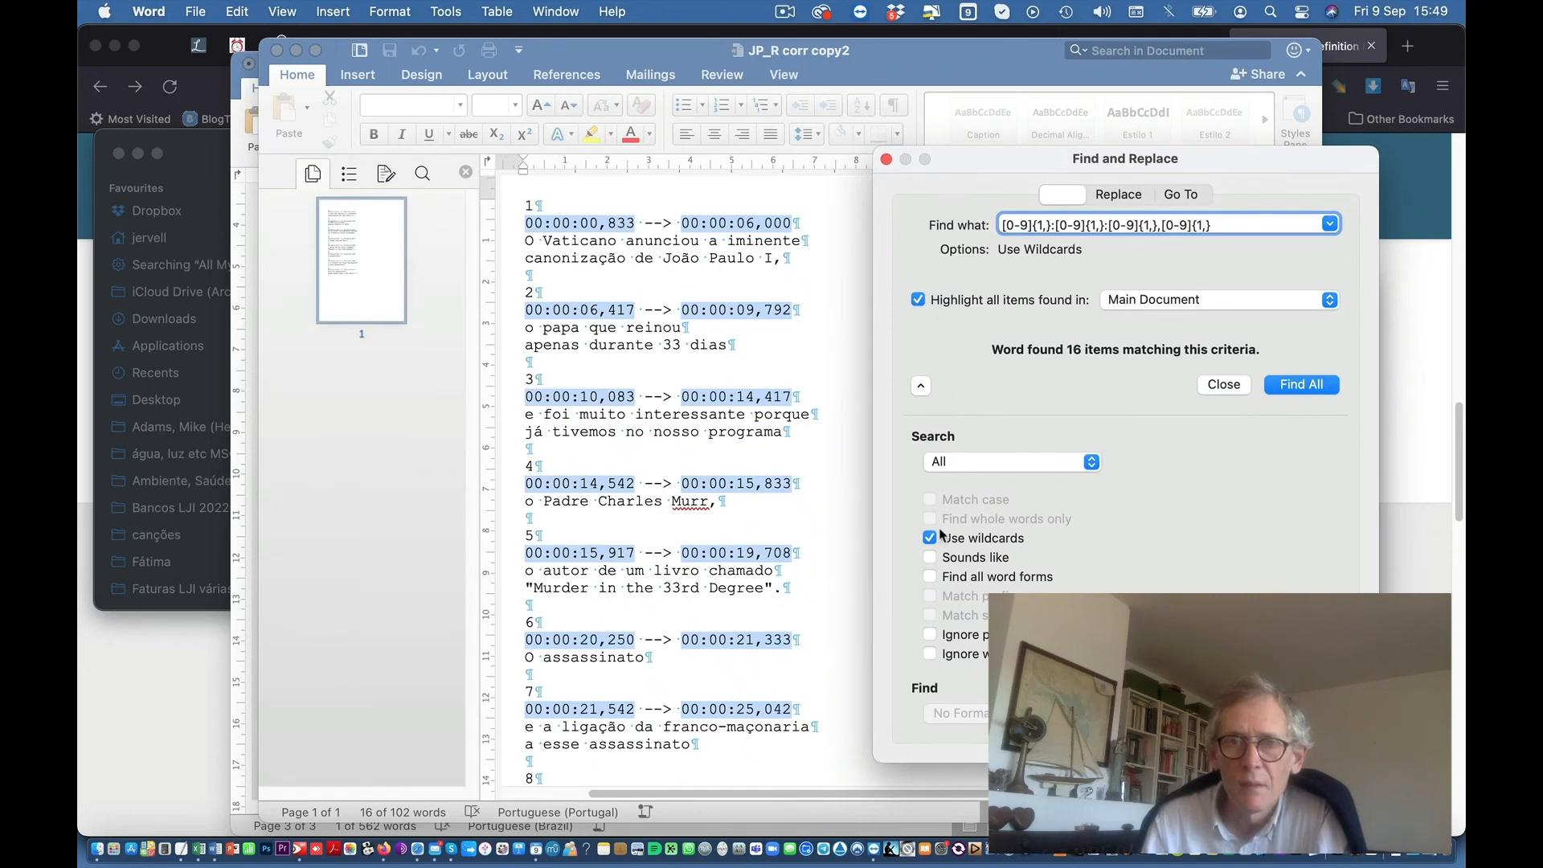
left_click(783, 12)
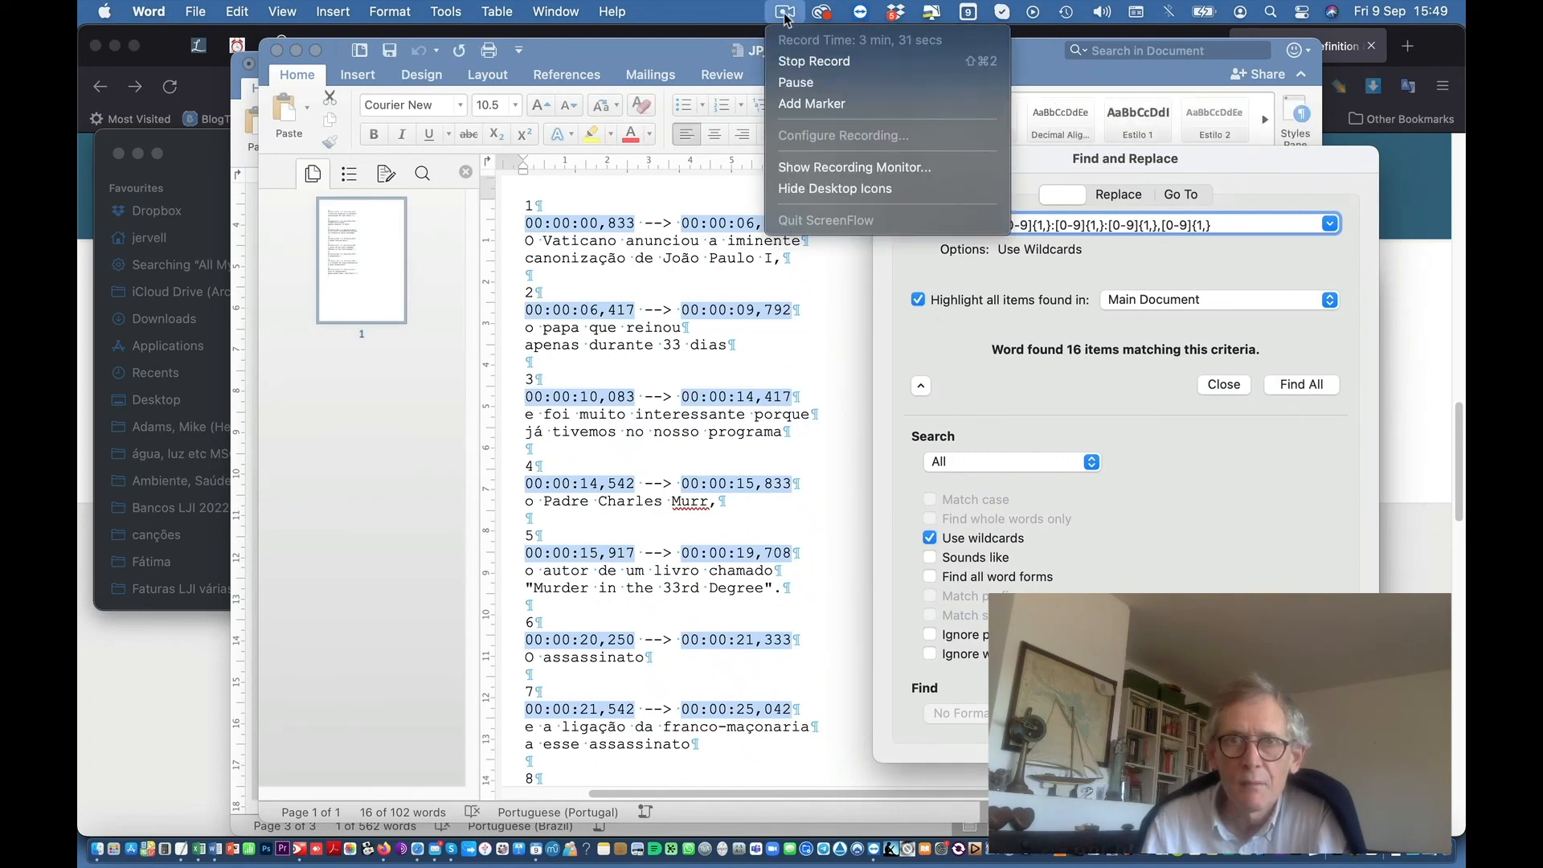